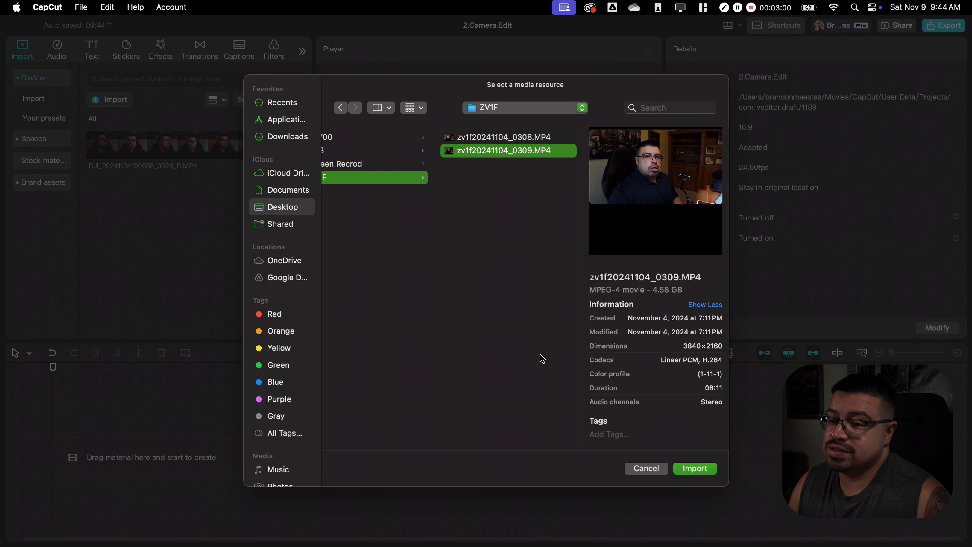
left_click(690, 468)
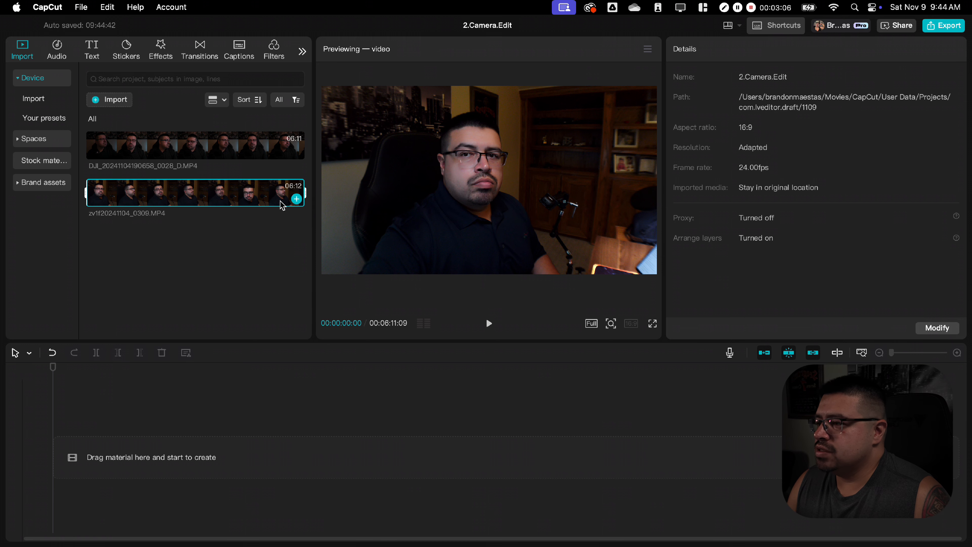
left_click(229, 154)
key("space")
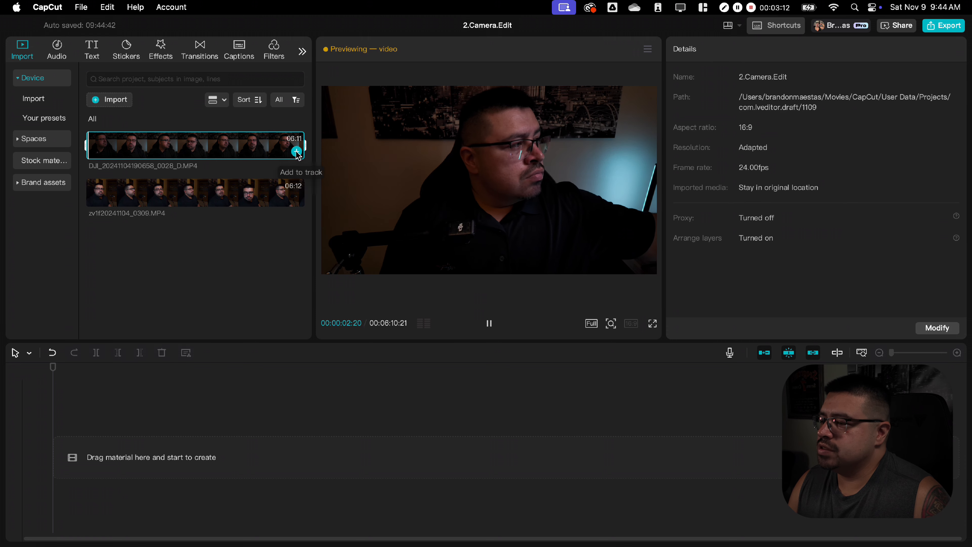
left_click(296, 152)
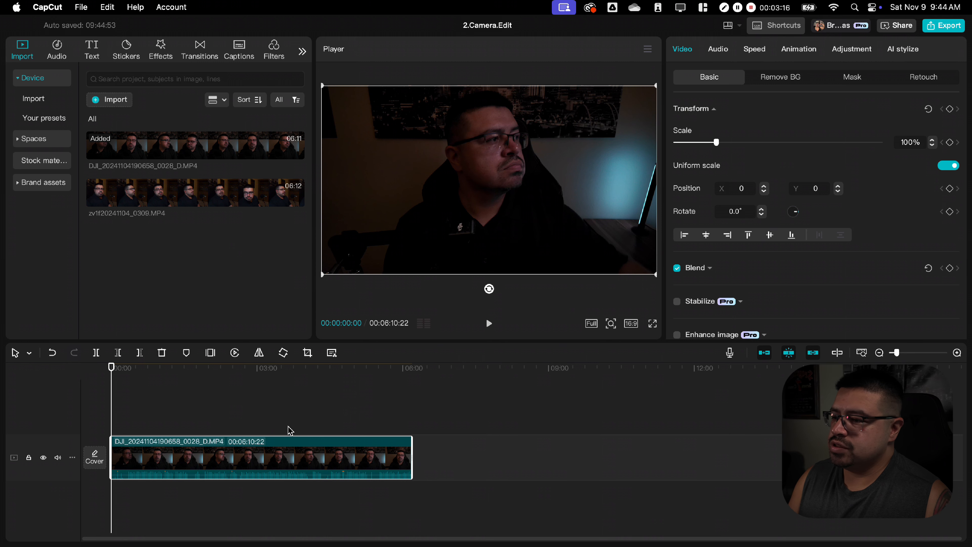
Step: Add zv1f20241104_0309.MP4 to the timeline after the DJI clip
scroll(287, 428, "up", 2)
scroll(322, 440, "up", 1)
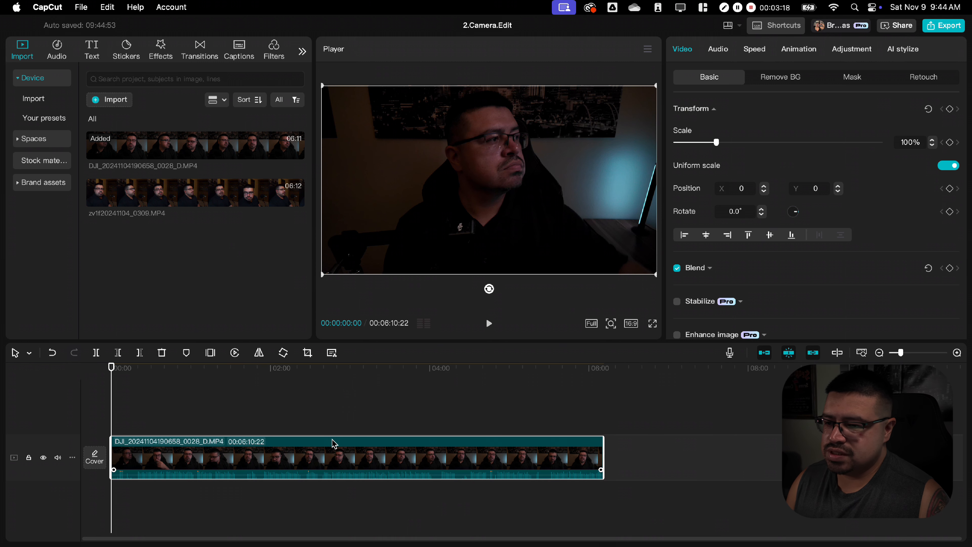
scroll(333, 442, "up", 2)
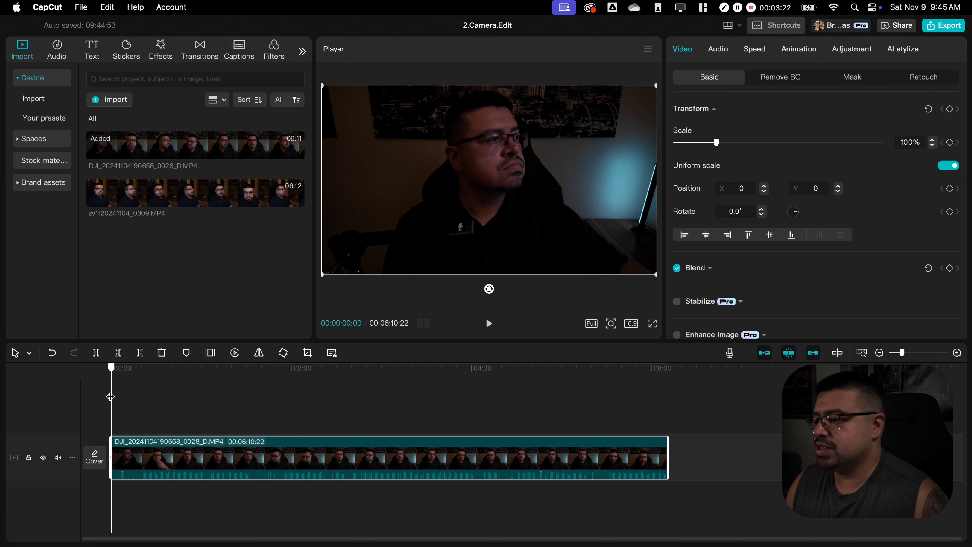
left_click_drag(110, 396, 611, 359)
mouse_move(223, 150)
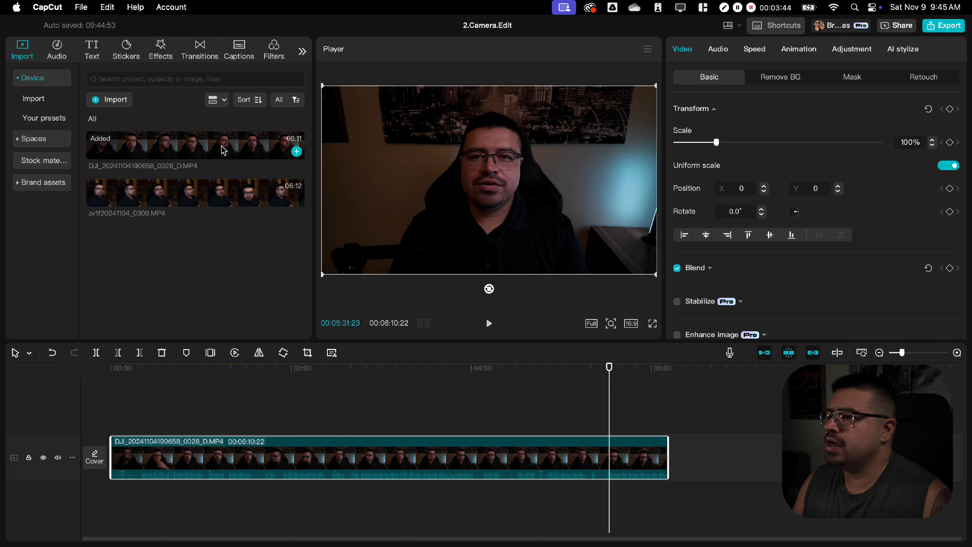
mouse_move(234, 203)
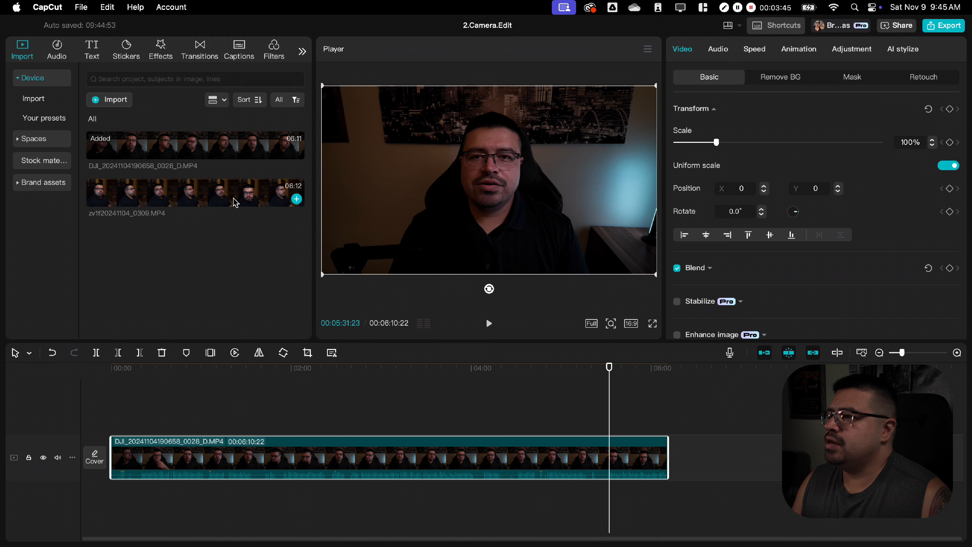
left_click(297, 199)
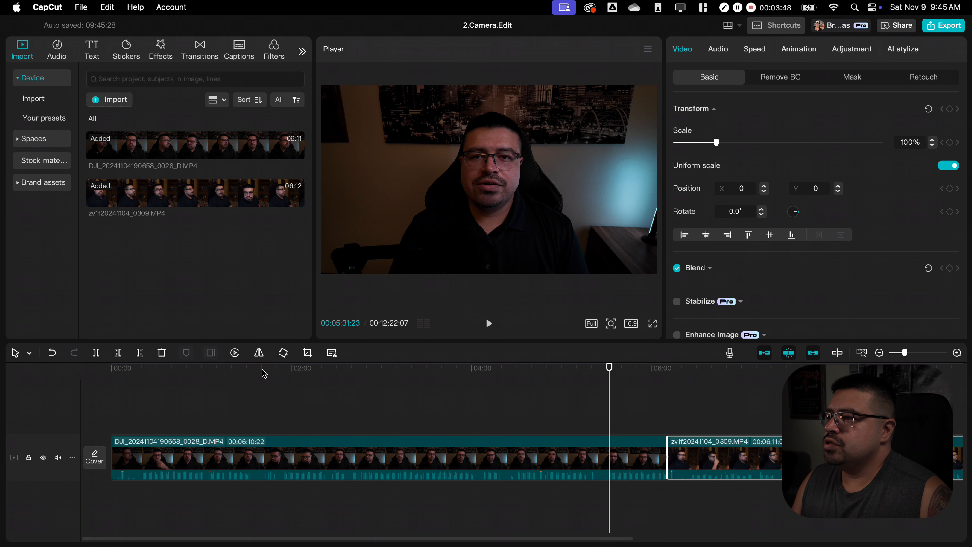
Step: Move the zv1f20241104_0309.MP4 clip onto a track above the DJI clip, aligned with the start of the timeline
scroll(522, 409, "right", 3)
scroll(523, 411, "right", 2)
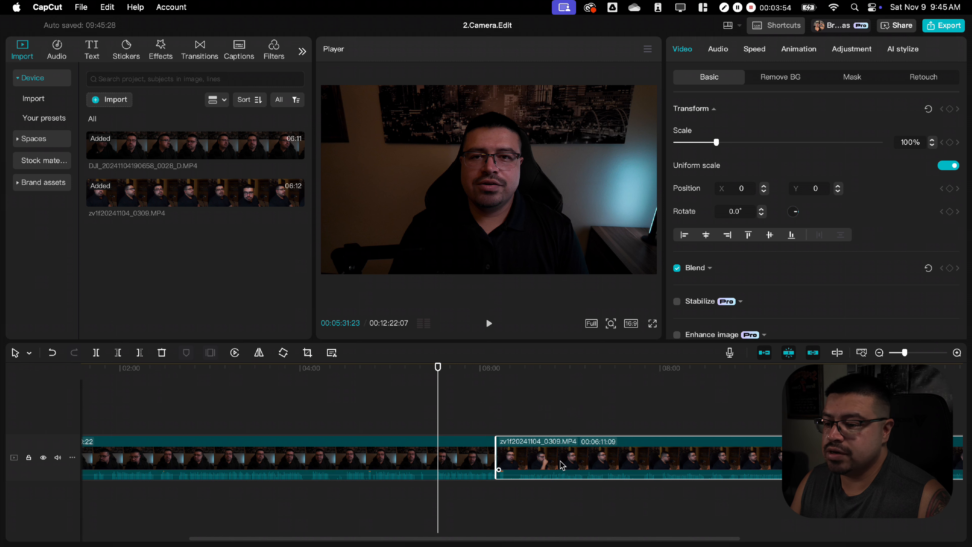
scroll(424, 444, "left", 3)
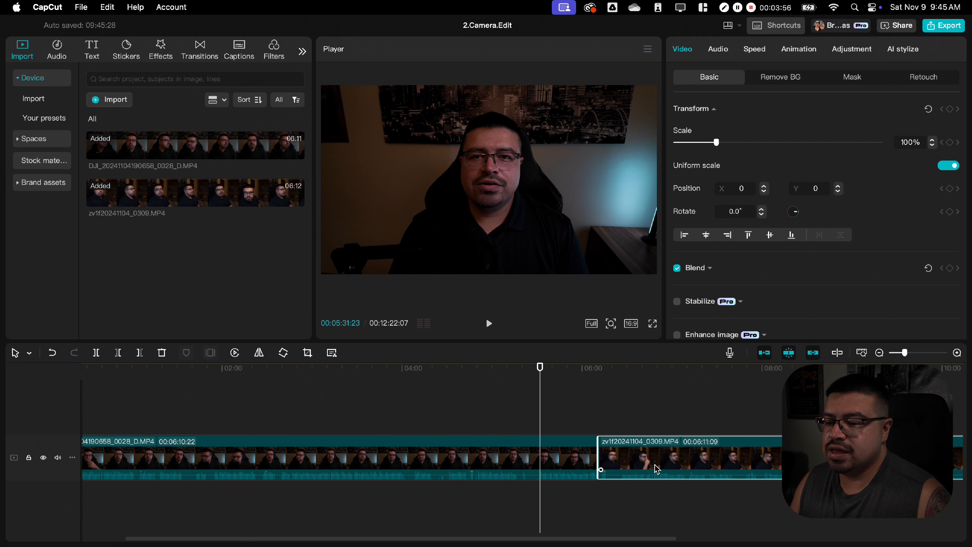
left_click(594, 414)
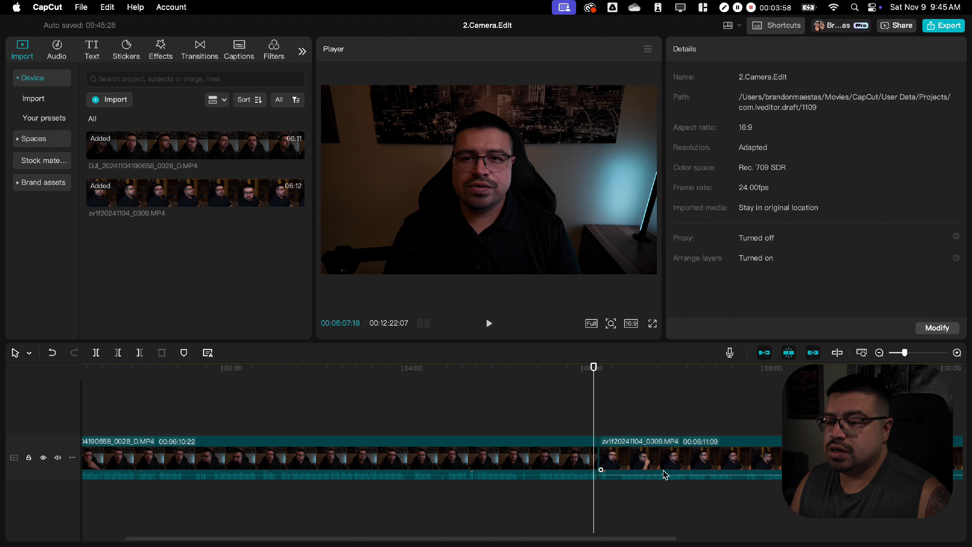
left_click(667, 457)
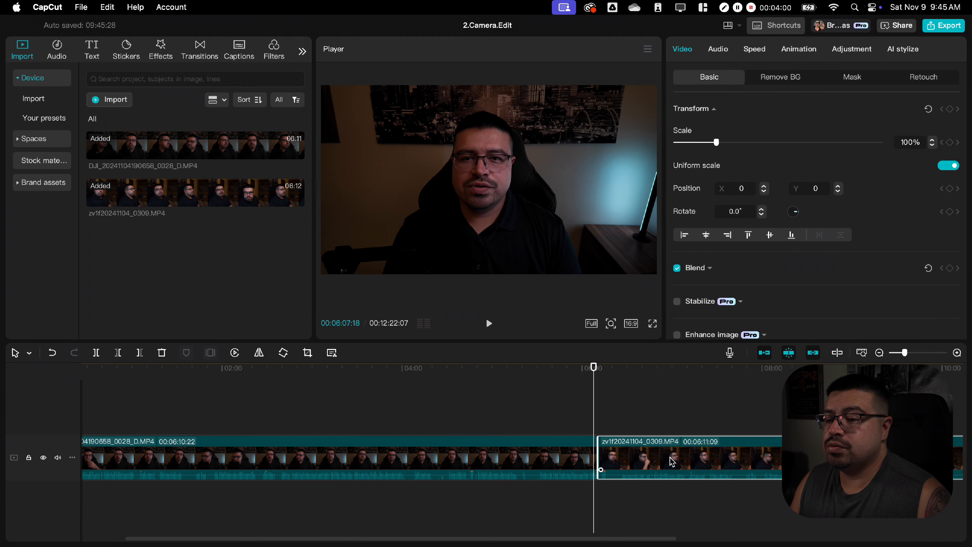
left_click_drag(672, 461, 146, 419)
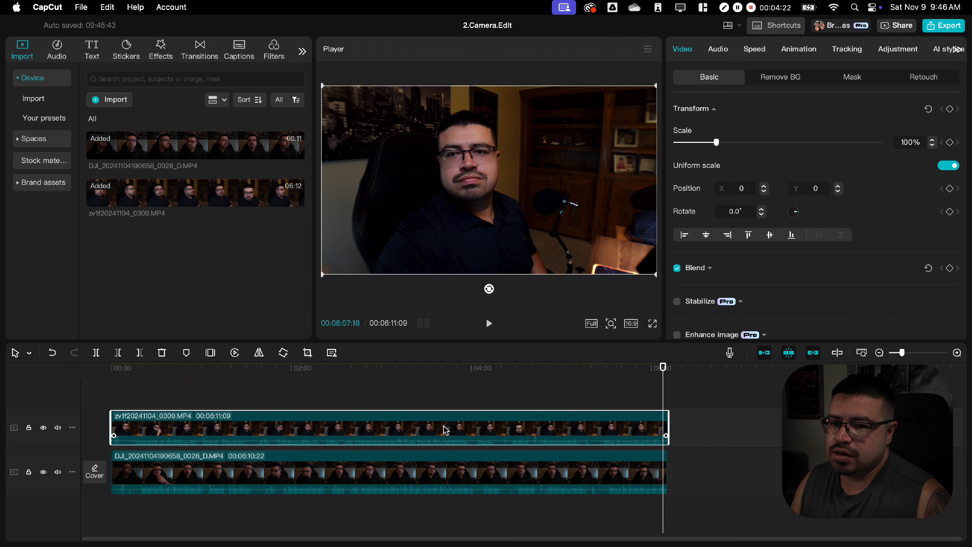
Step: Select both stacked camera clips and synchronize them with Sync video and audio
left_click(433, 511)
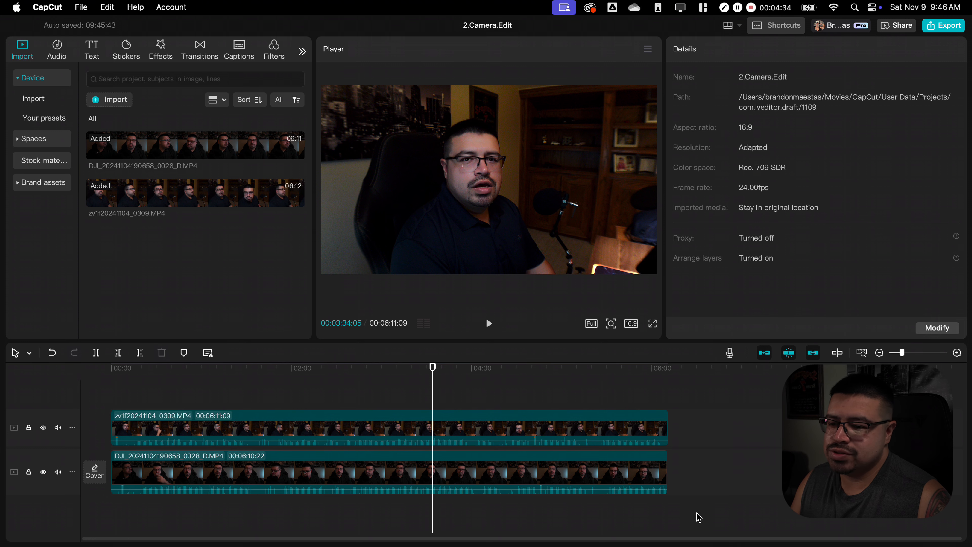
left_click_drag(697, 513, 603, 407)
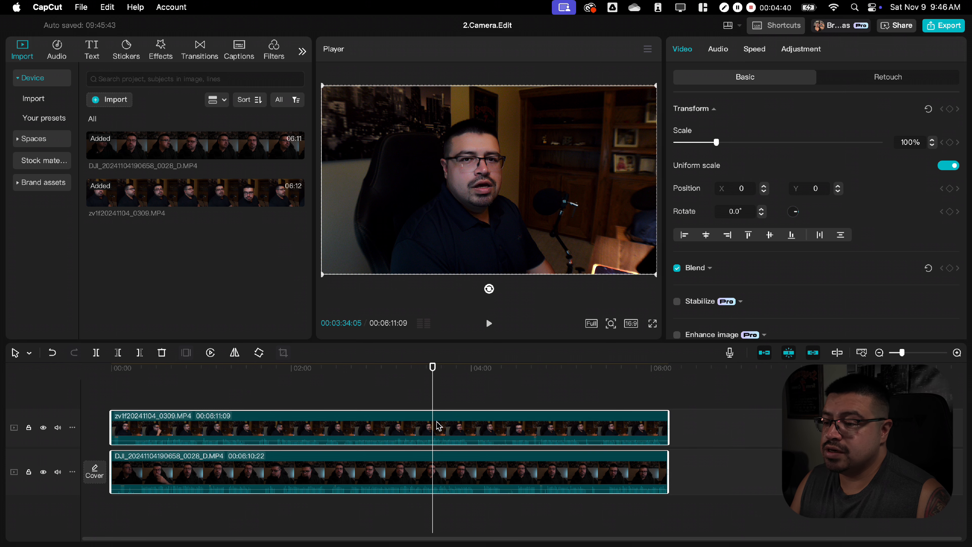
right_click(489, 424)
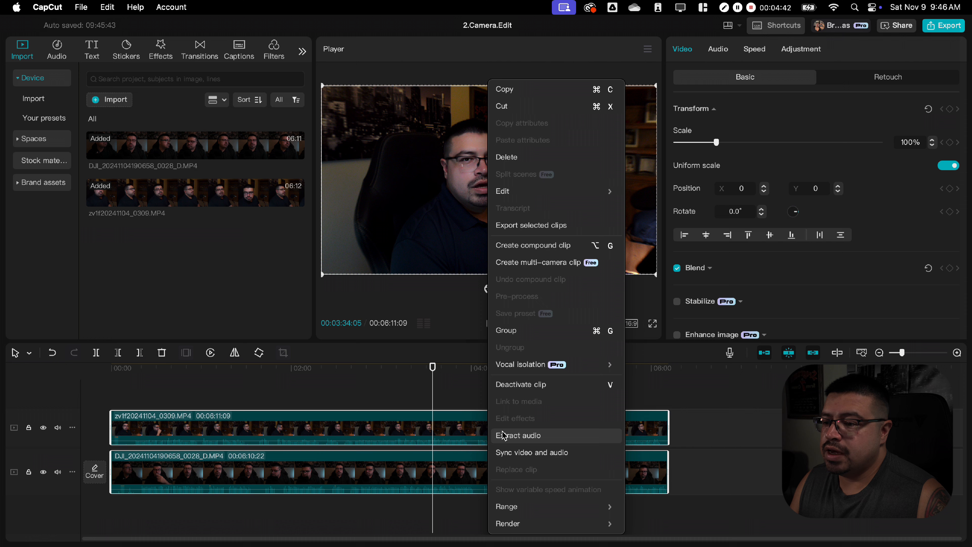
left_click(521, 453)
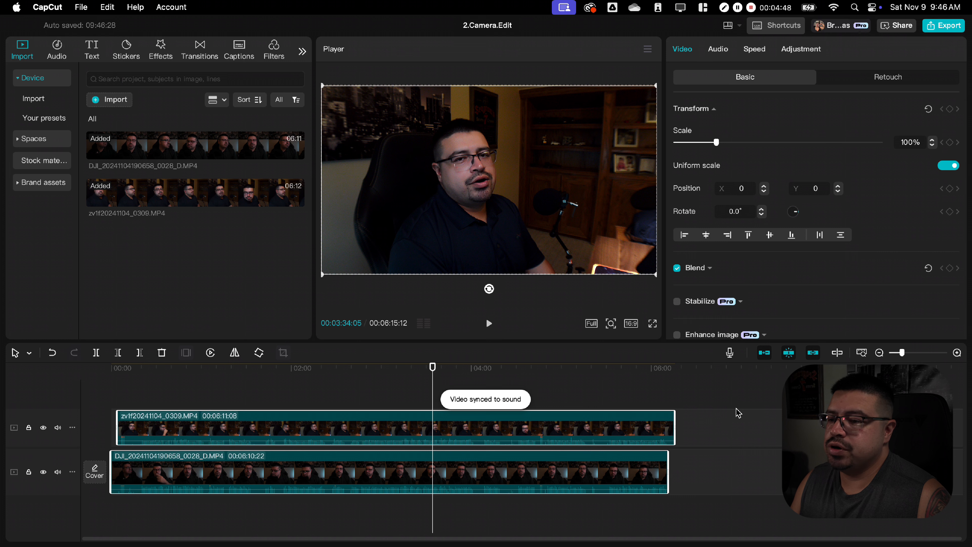
Step: Split both the zv1f clip and the DJI clip at 00:05:28:17
mouse_move(432, 390)
left_mouse_down()
mouse_move(357, 391)
mouse_move(423, 389)
left_mouse_up()
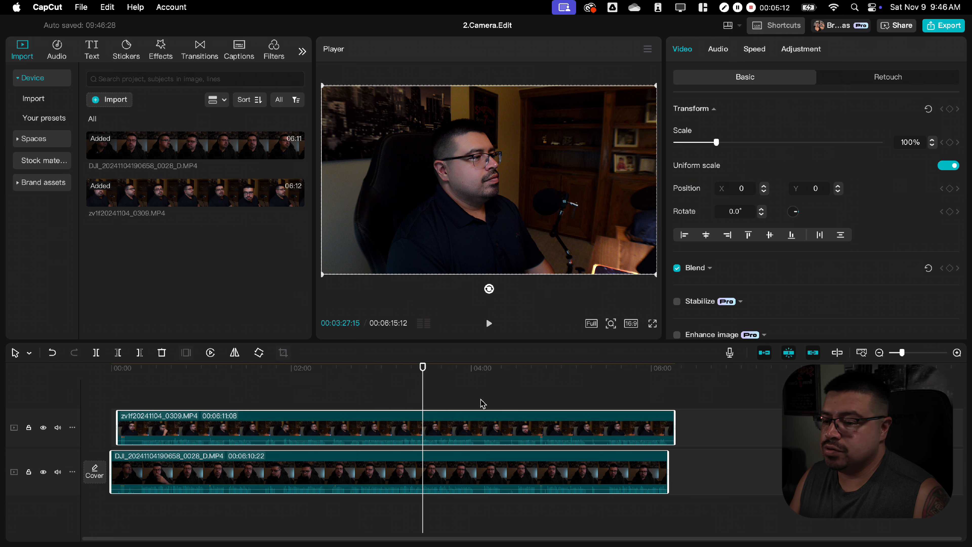
left_click(378, 389)
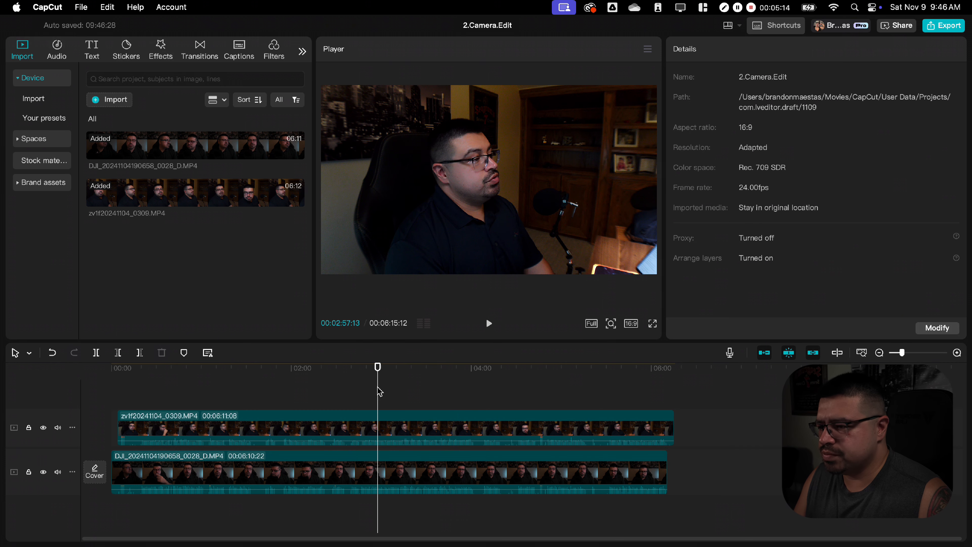
left_click_drag(375, 395, 604, 387)
left_click(613, 427)
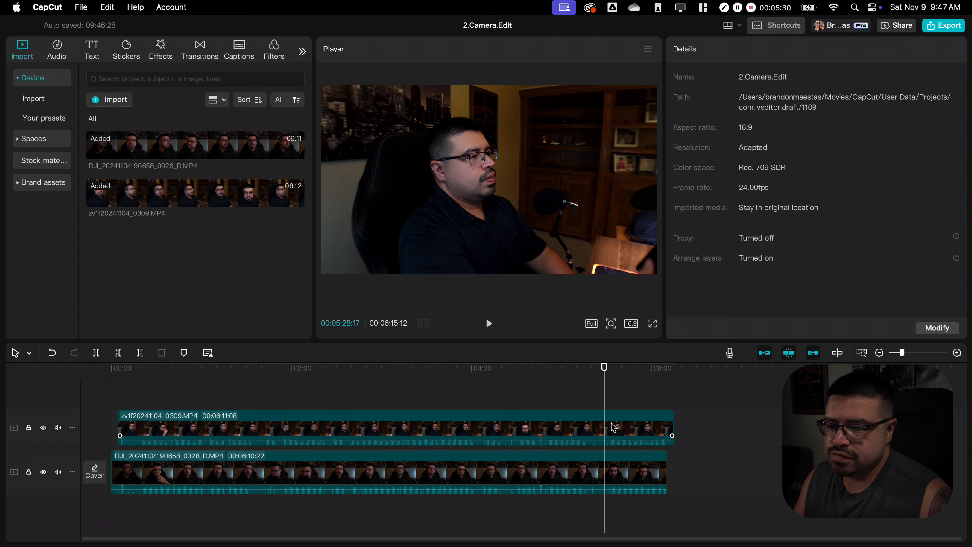
left_click(613, 427)
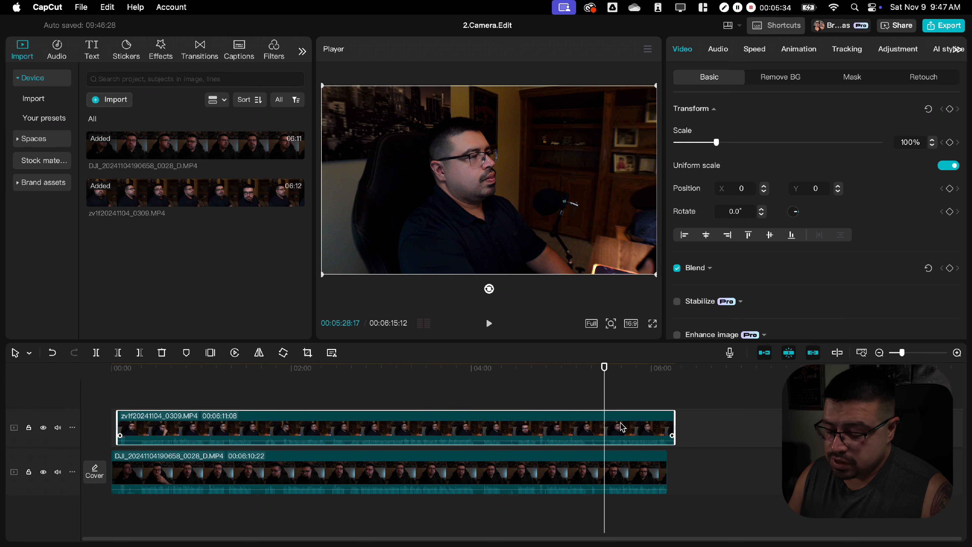
key("cmd+b")
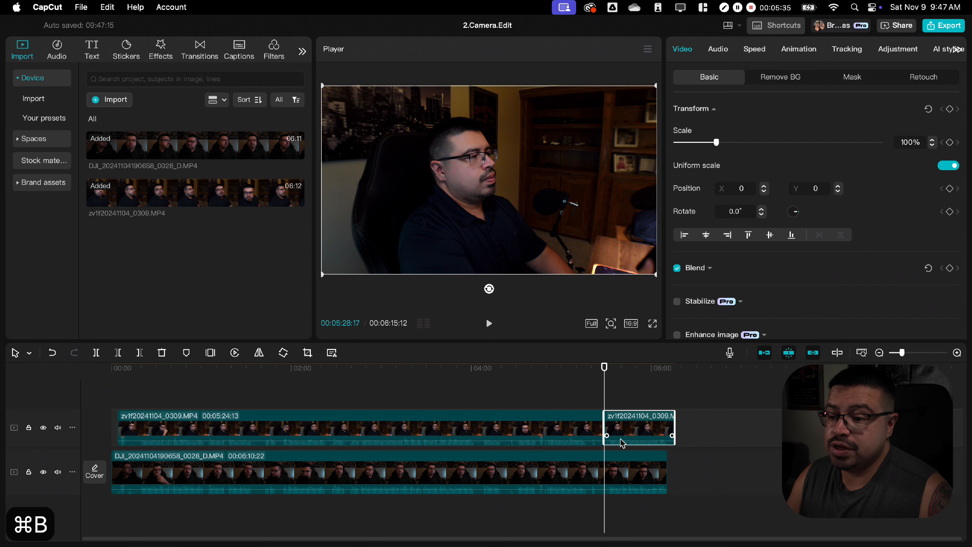
left_click(631, 473)
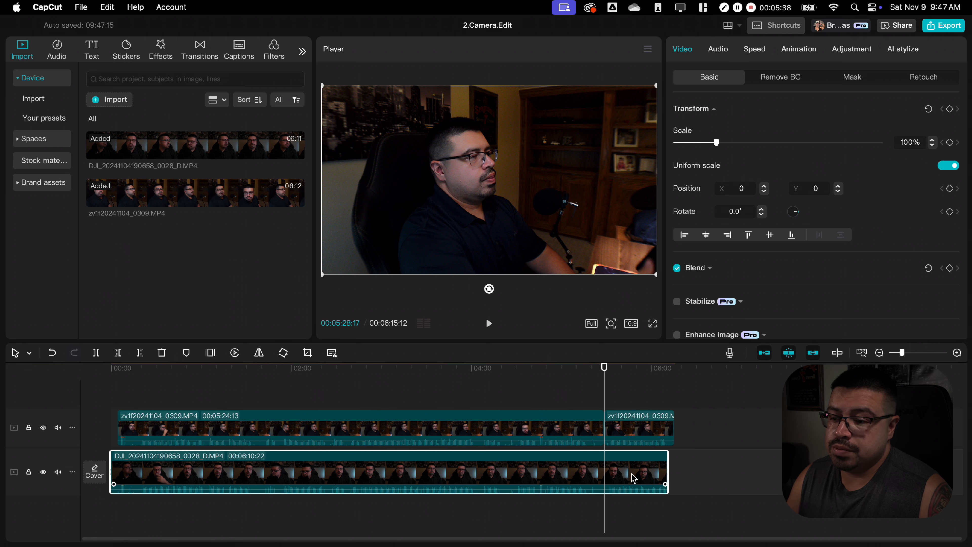
key("super+b")
Step: Try to combine the two segments after the cut into a compound clip, and undo it
left_click_drag(604, 385, 568, 386)
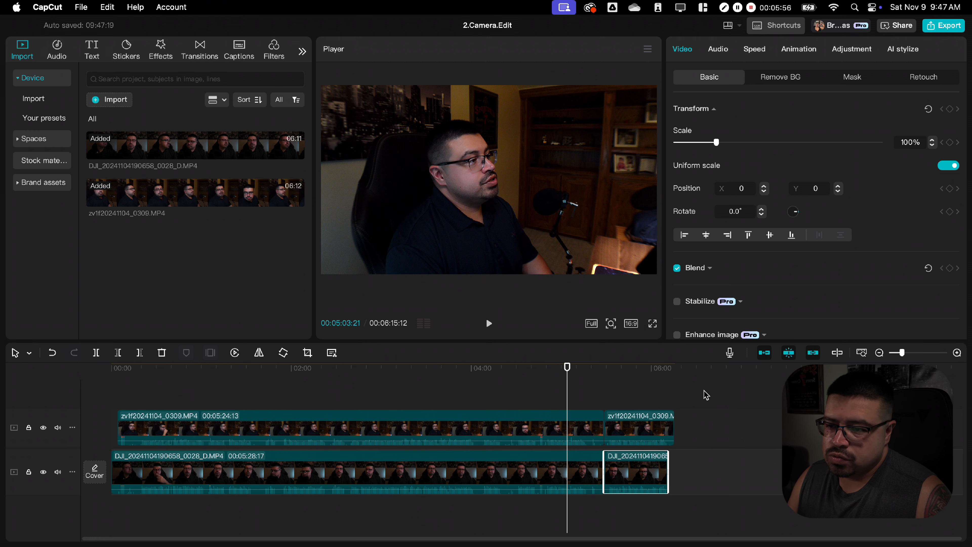
left_click(639, 387)
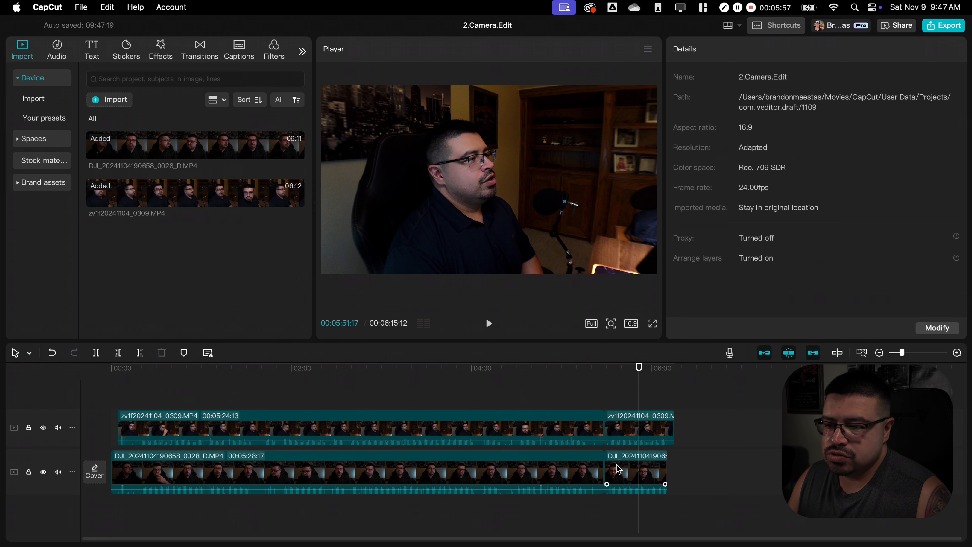
mouse_move(639, 396)
left_mouse_down()
mouse_move(603, 394)
mouse_move(624, 398)
left_mouse_up()
left_click_drag(684, 502, 642, 422)
right_click(646, 424)
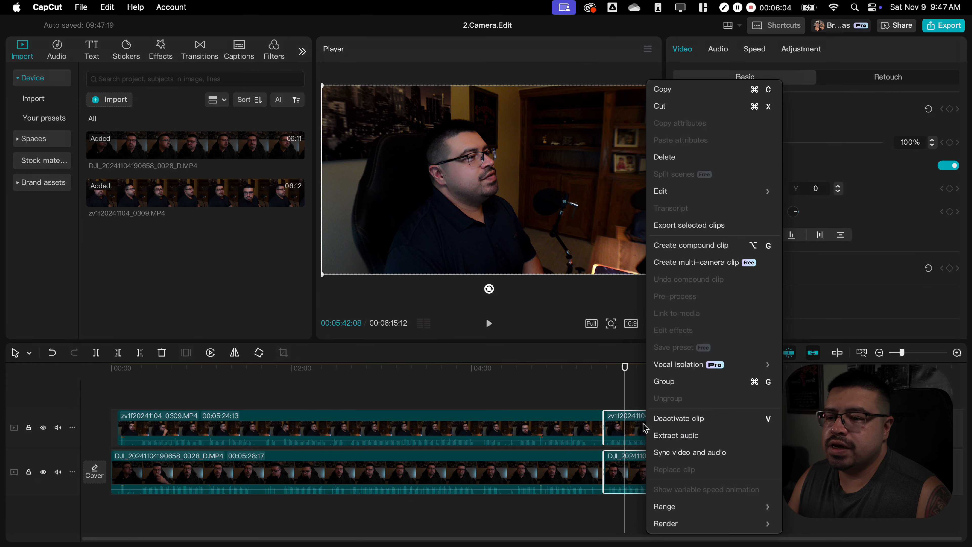
left_click(695, 250)
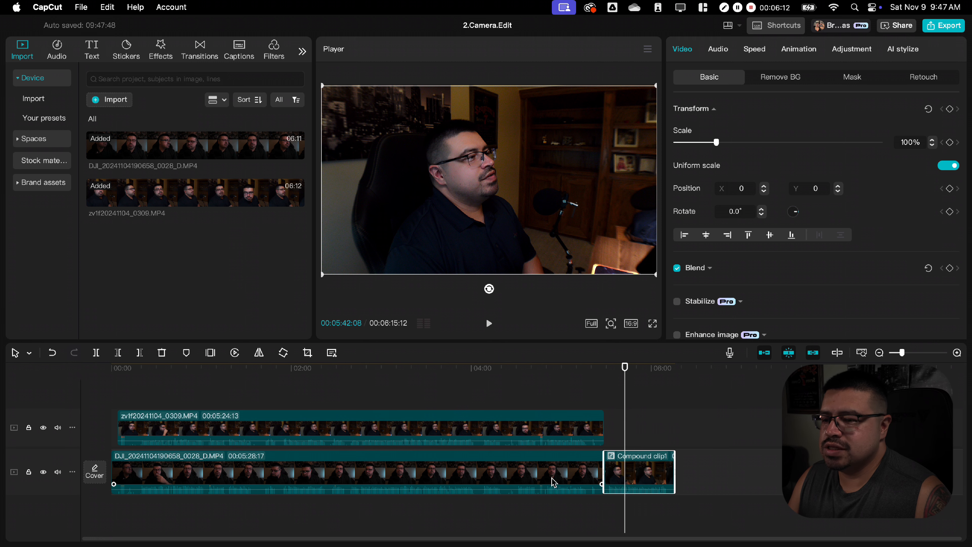
key("super+z")
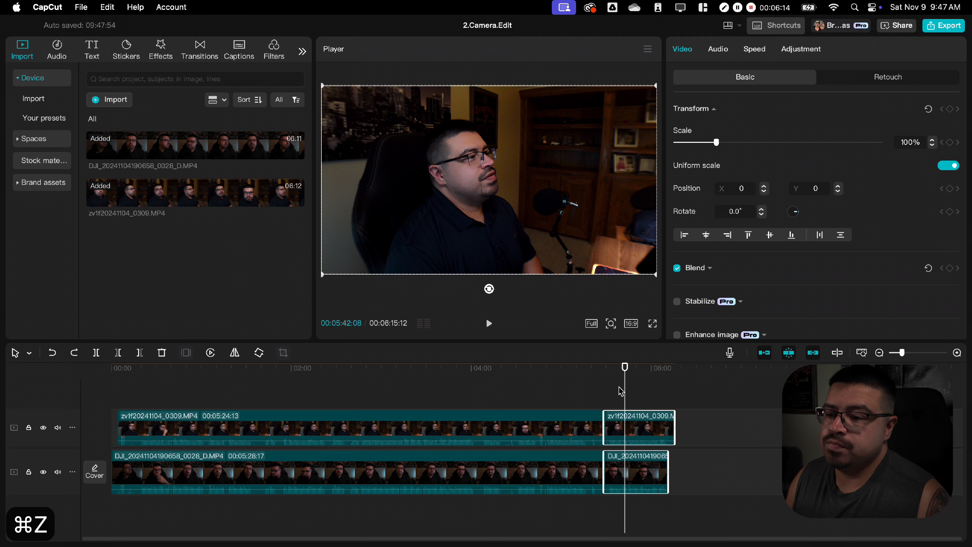
Step: Delete the long DJI segment before the cut from the lower track
left_click(645, 383)
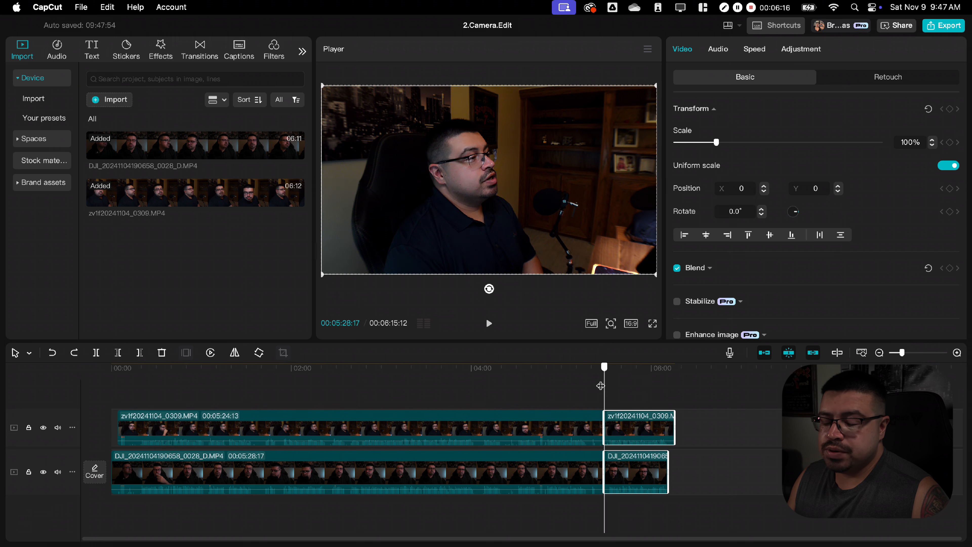
left_click(566, 389)
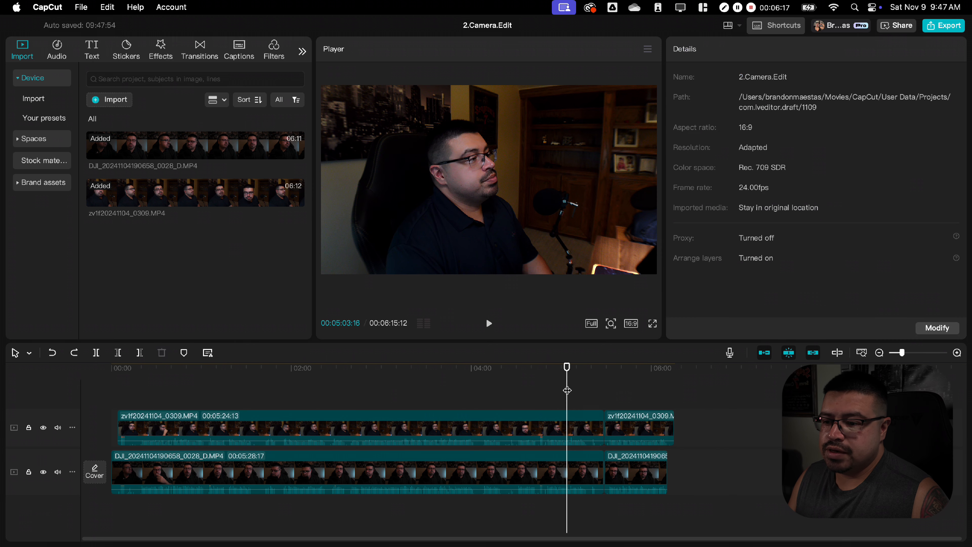
left_click(523, 471)
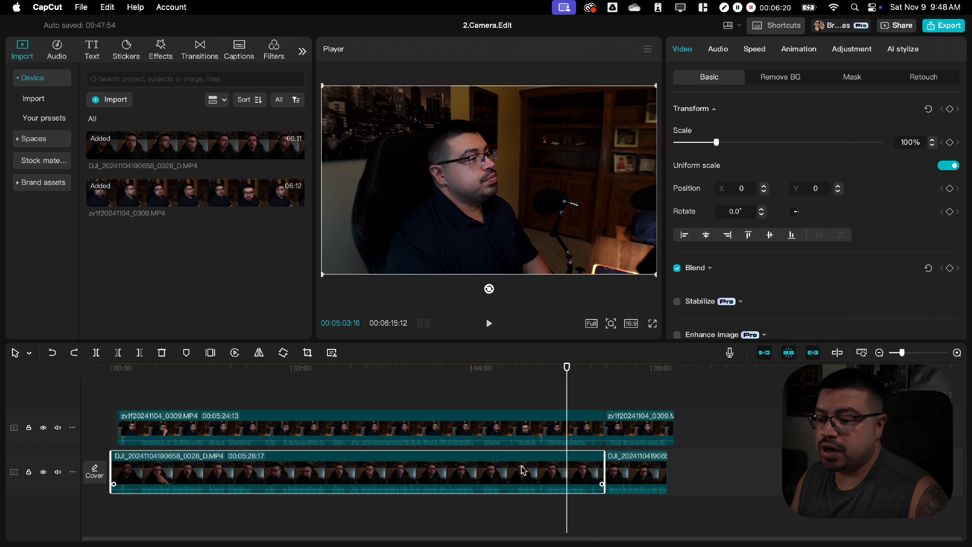
key("BackSpace")
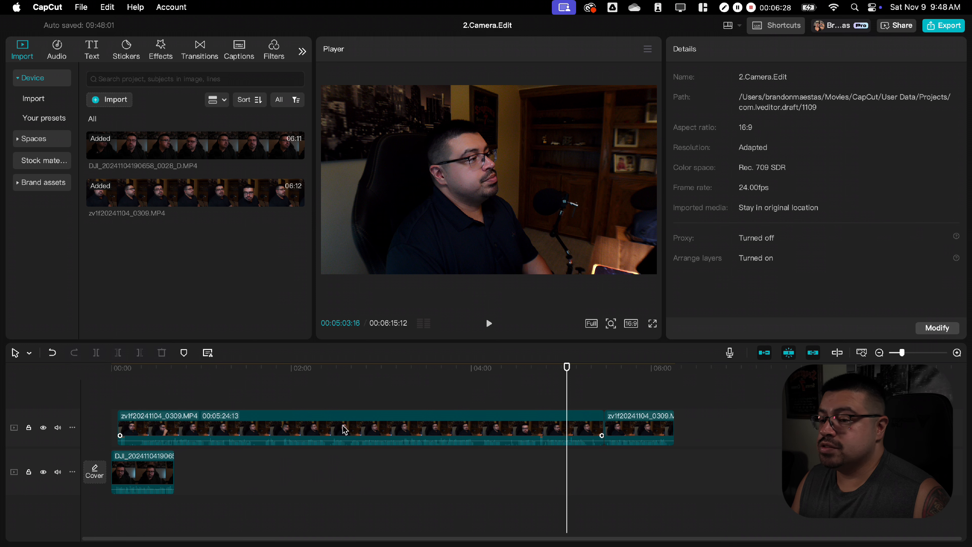
left_click(458, 425)
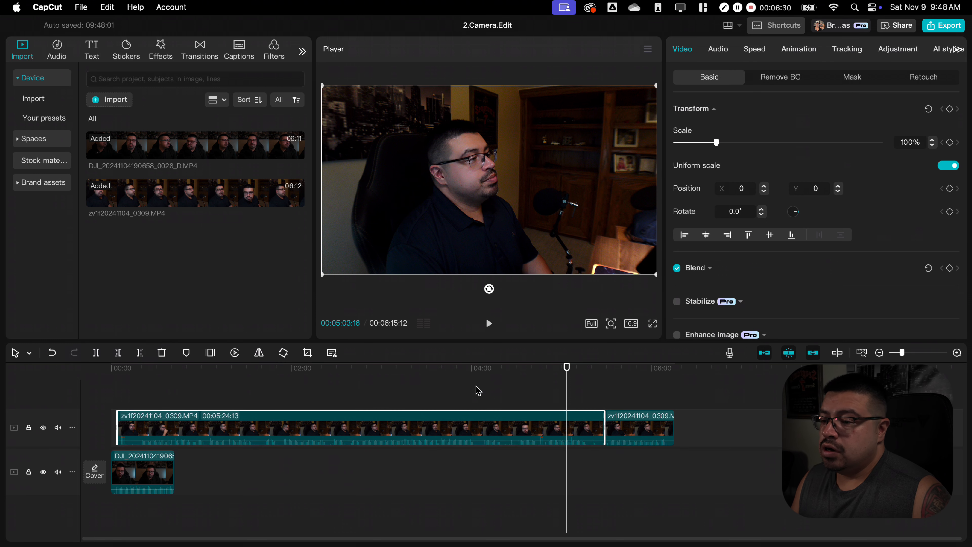
left_click(475, 389)
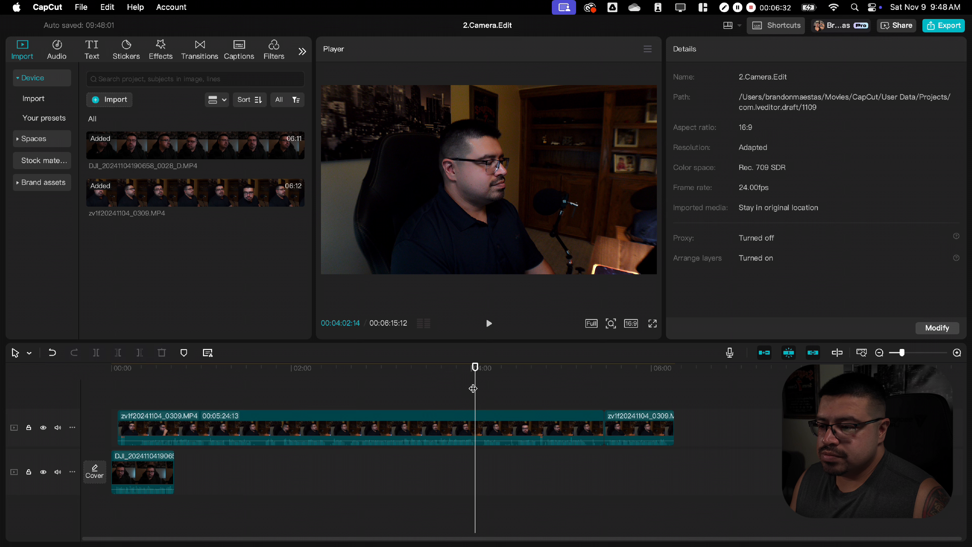
left_click_drag(474, 388, 568, 386)
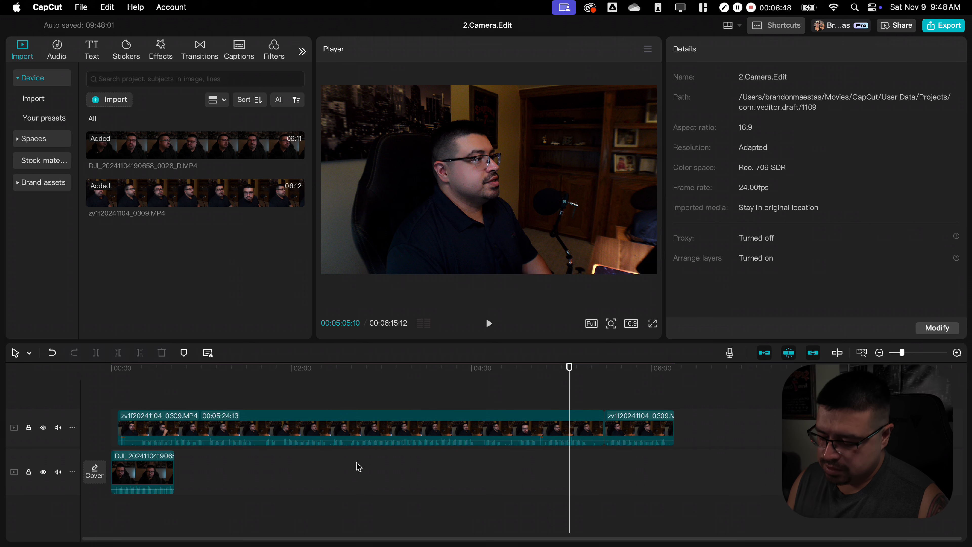
Step: Undo the last deletion and combine the short zv1f and DJI segments after the cut into a compound clip
key("super+z")
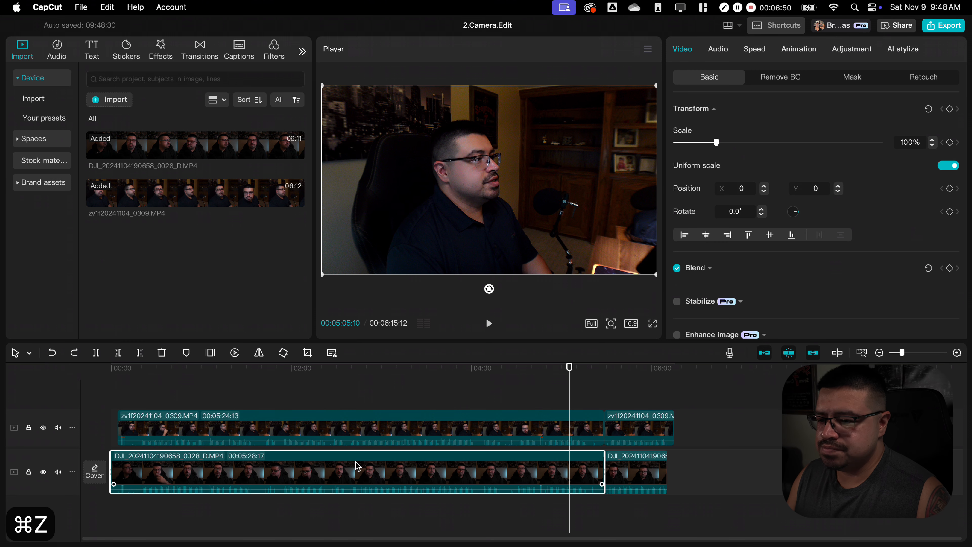
left_click(704, 425)
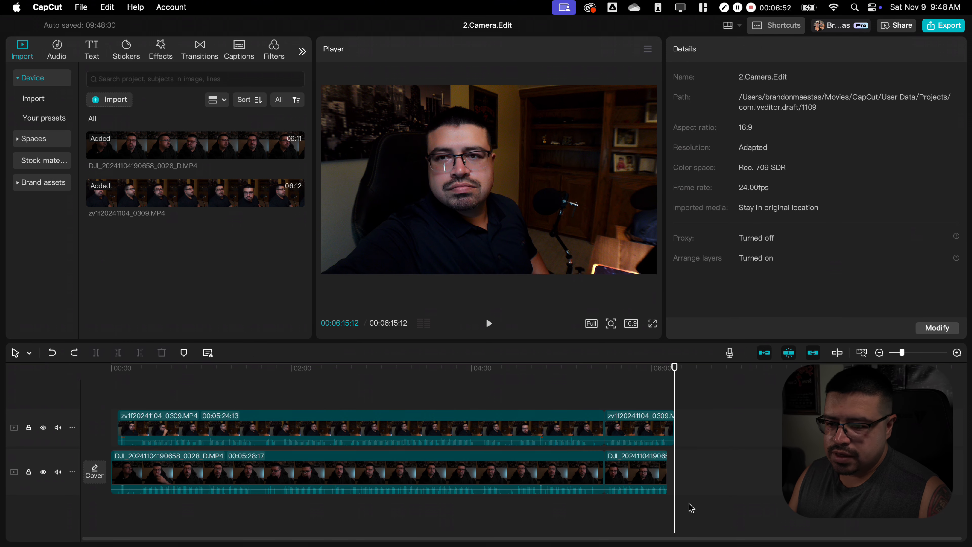
left_click_drag(688, 504, 656, 429)
right_click(657, 432)
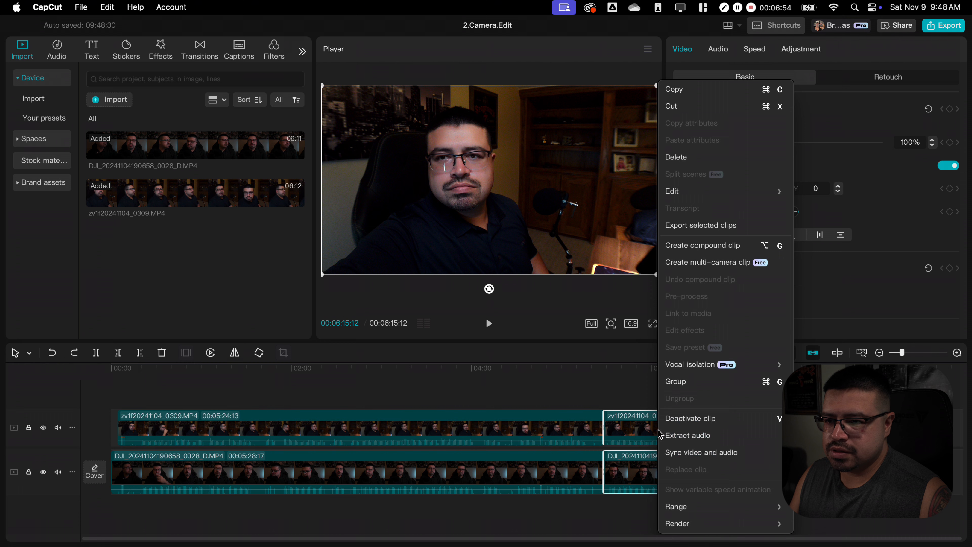
left_click(698, 248)
Step: Delete the long DJI and zv1f segments that come before the compound clip
left_click(388, 470)
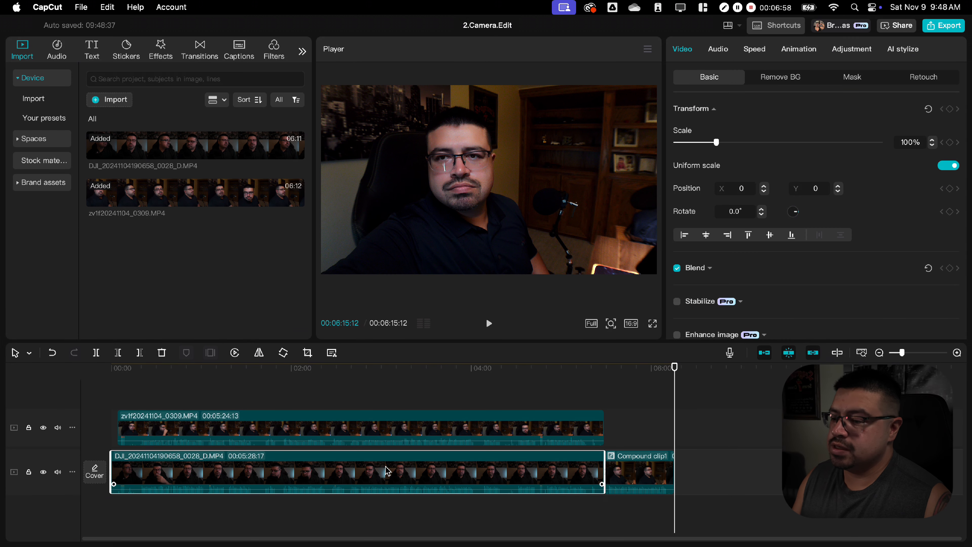
key("BackSpace")
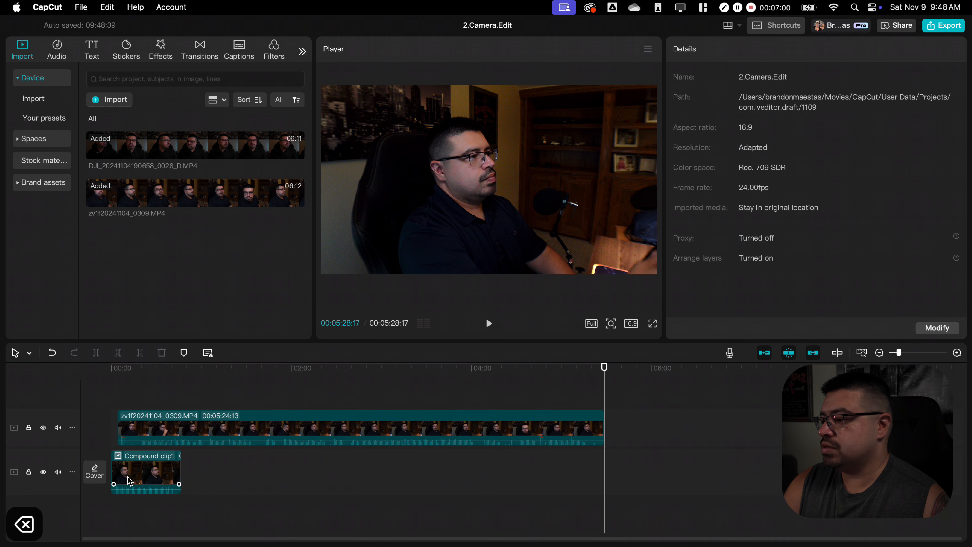
left_click(386, 429)
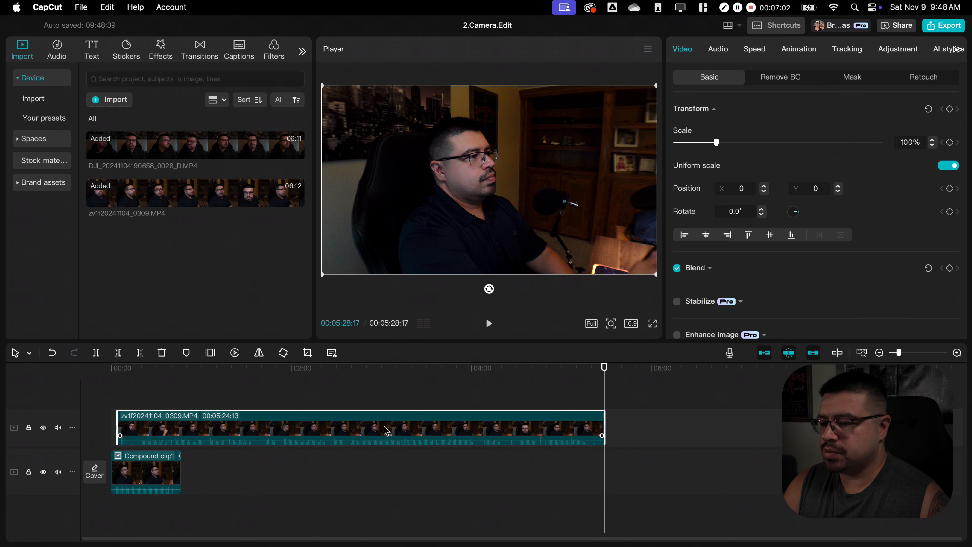
key("BackSpace")
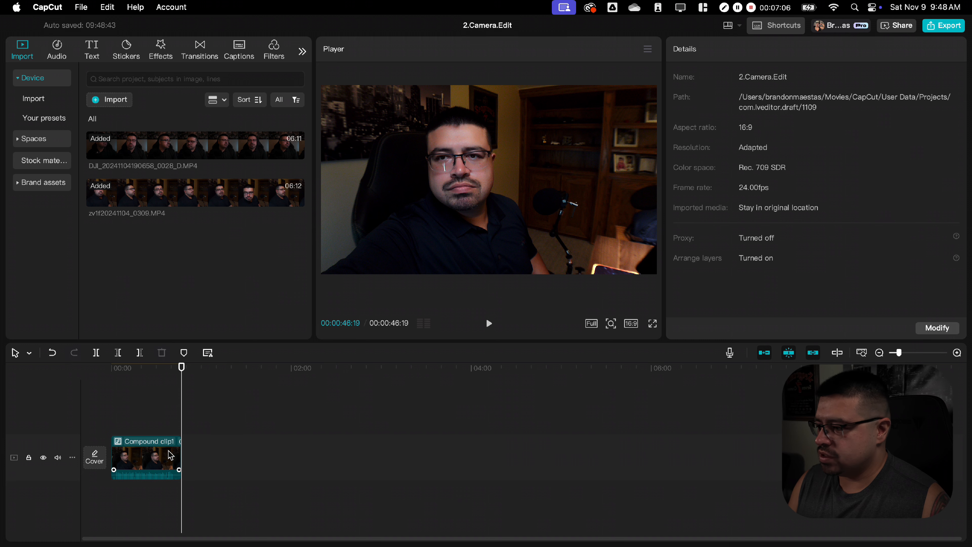
Step: Break the remaining compound clip back into its stacked zv1f and DJI clips with Undo compound clip
key("super+equal")
key("super+equal")
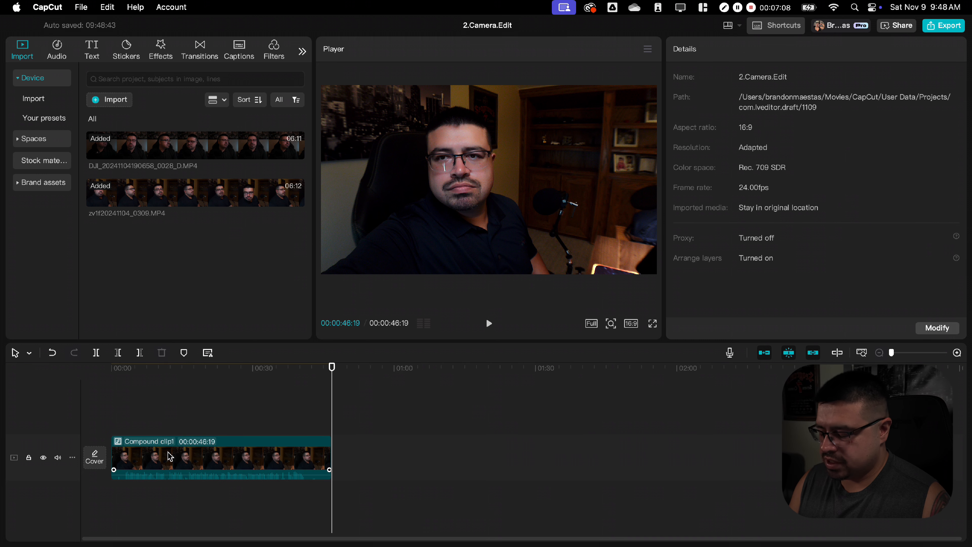
scroll(168, 453, "up", 3)
scroll(195, 453, "right", 1)
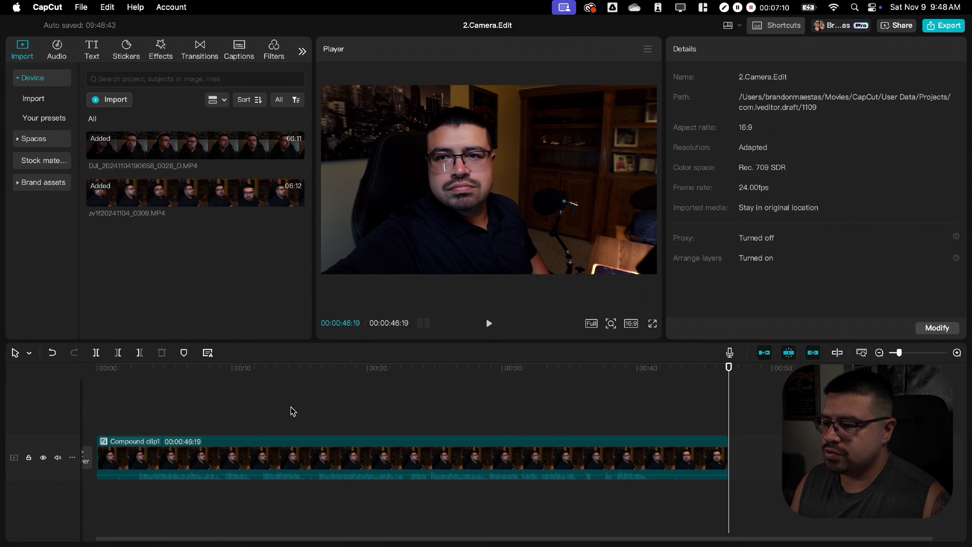
scroll(290, 407, "left", 1)
scroll(432, 415, "up", 2)
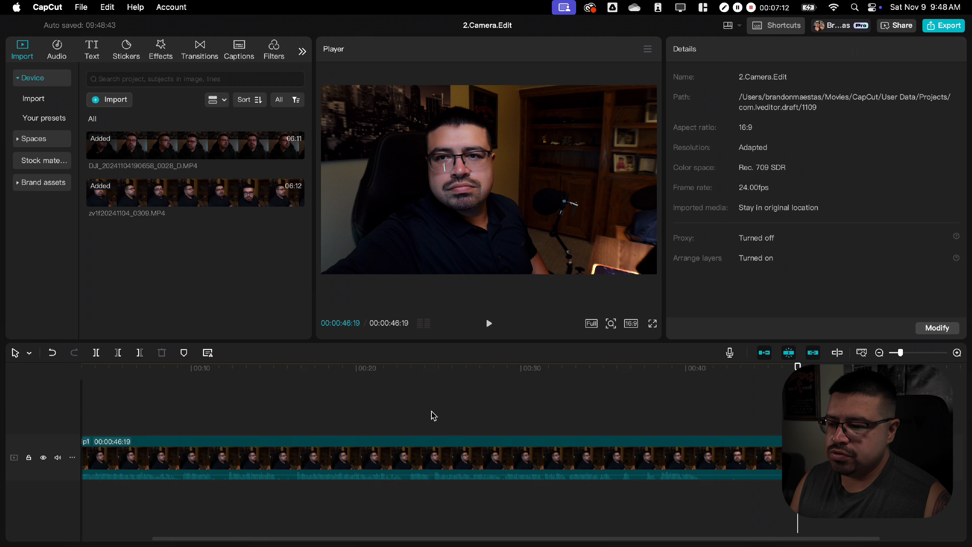
left_click(387, 431)
left_click(298, 462)
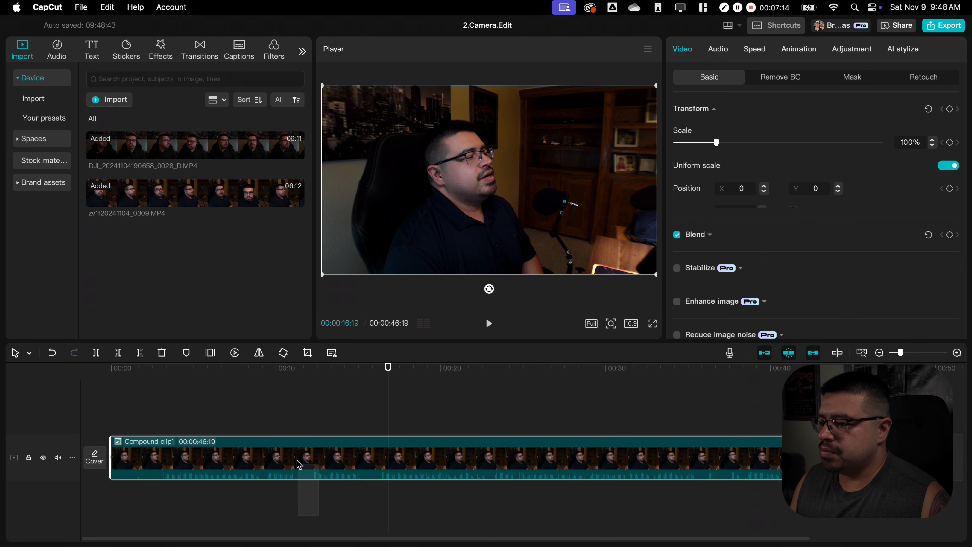
right_click(301, 465)
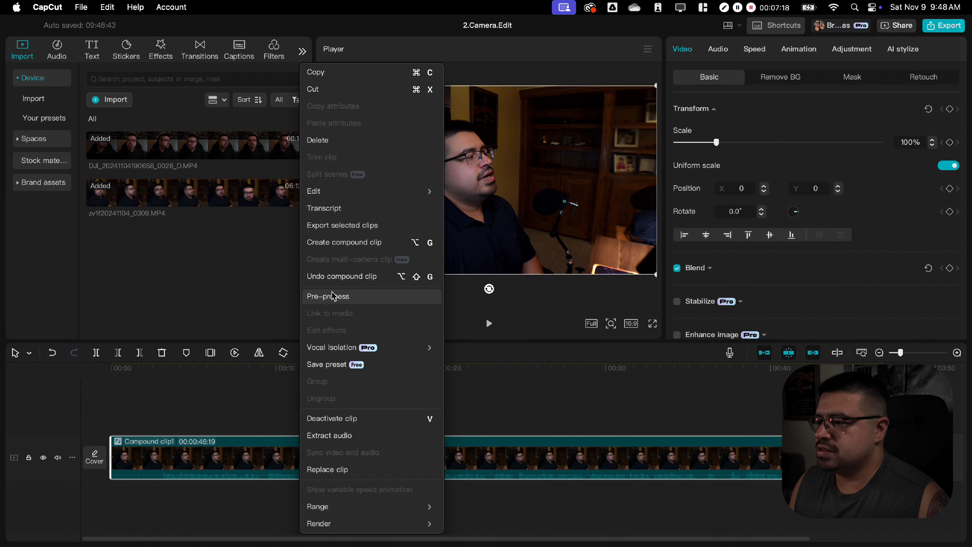
left_click(334, 278)
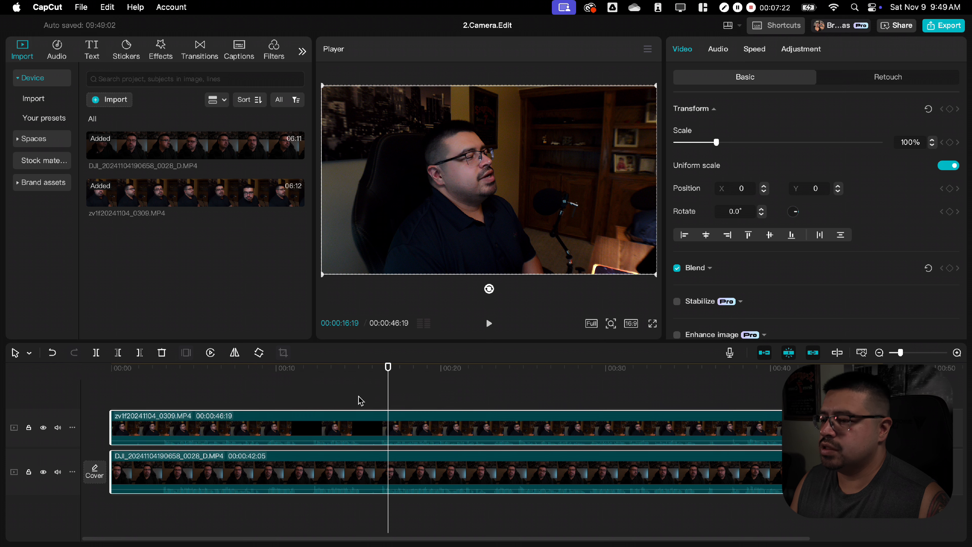
Step: Play through the stacked clips to find the start of the usable take, and split both at 00:00:16:08
left_click(361, 396)
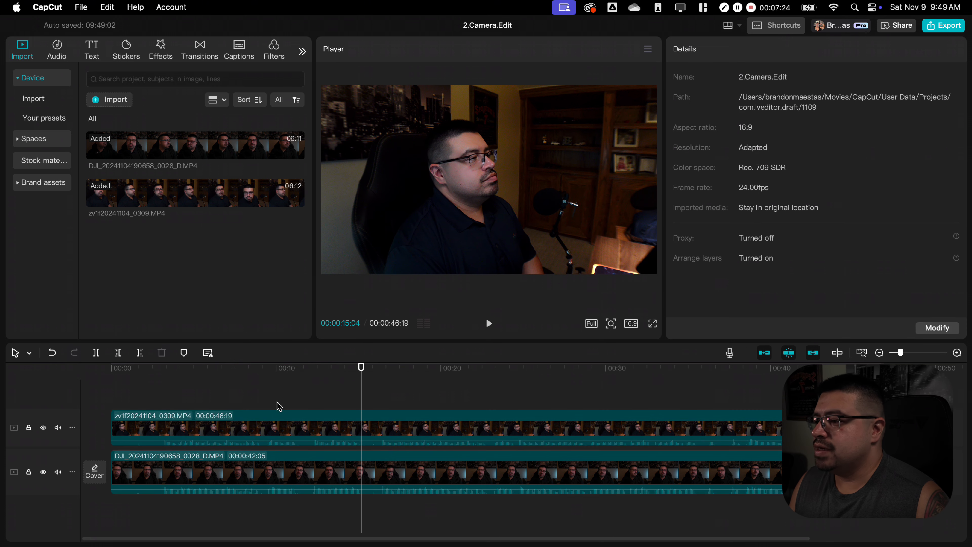
left_click_drag(284, 394, 164, 391)
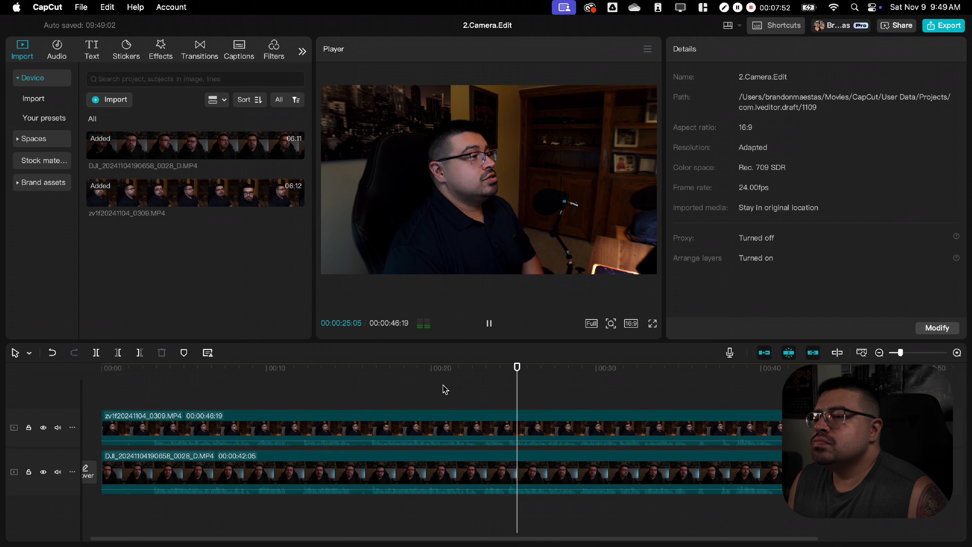
left_click(445, 390)
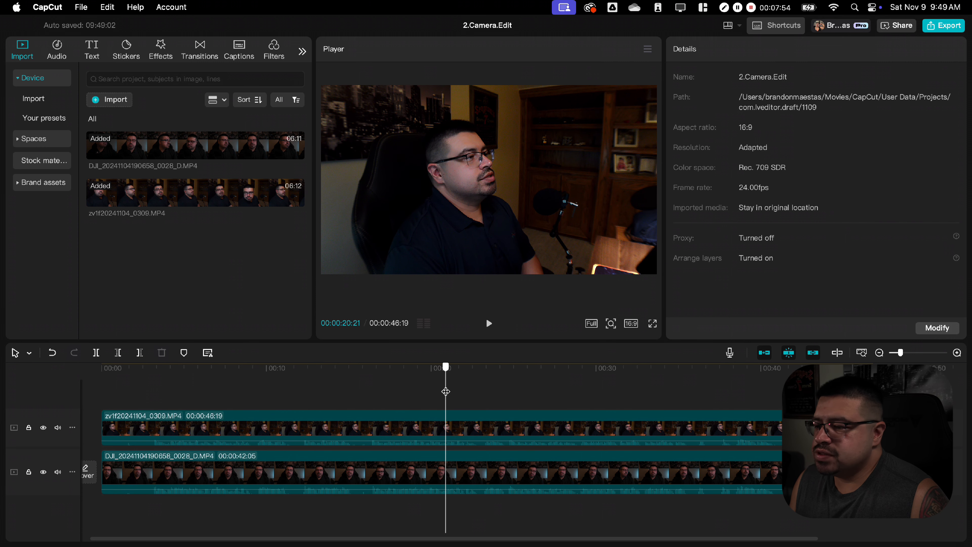
left_click_drag(446, 391, 371, 391)
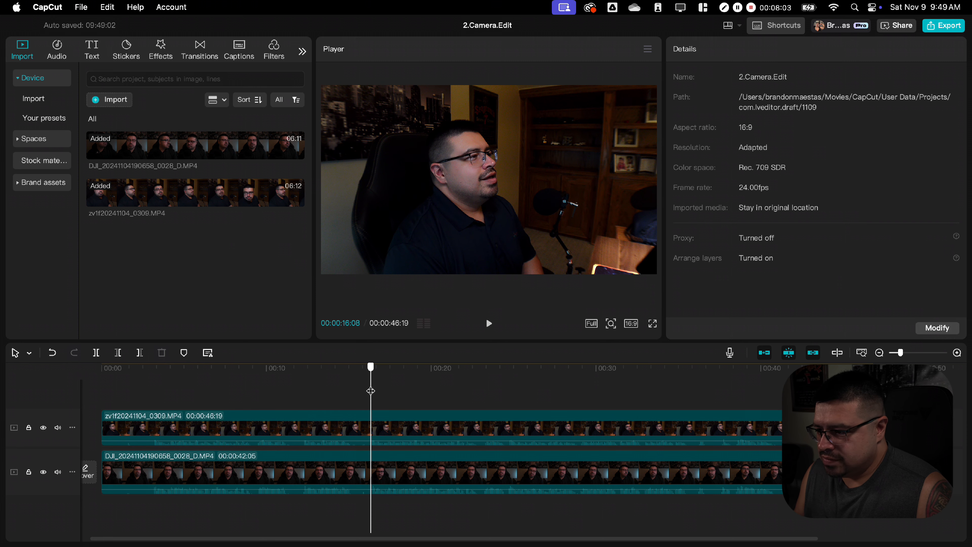
left_click(385, 462)
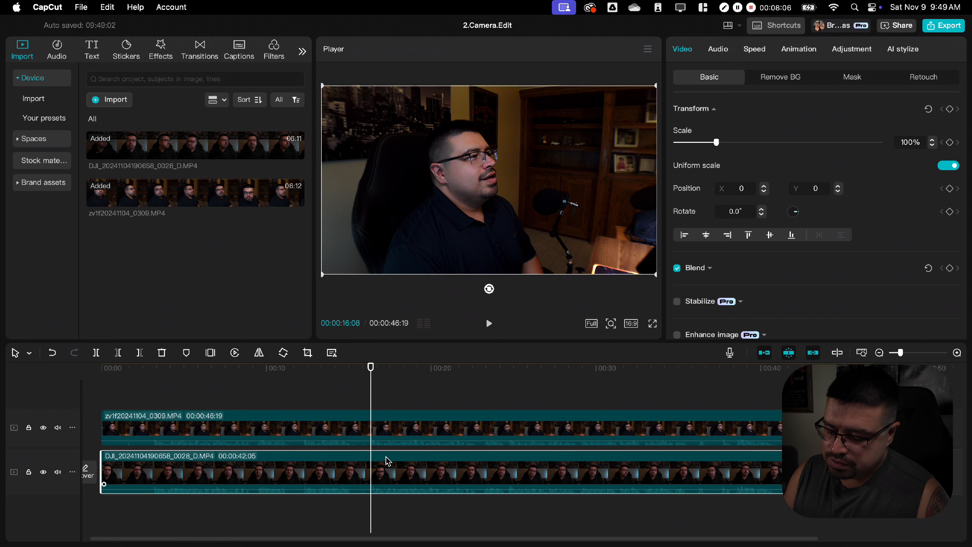
key("super+b")
left_click(400, 430)
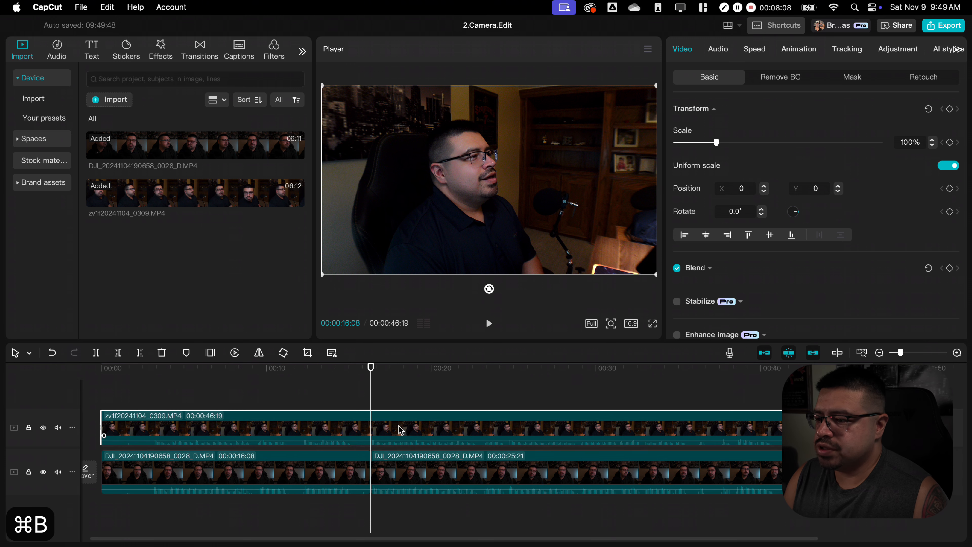
key("super+b")
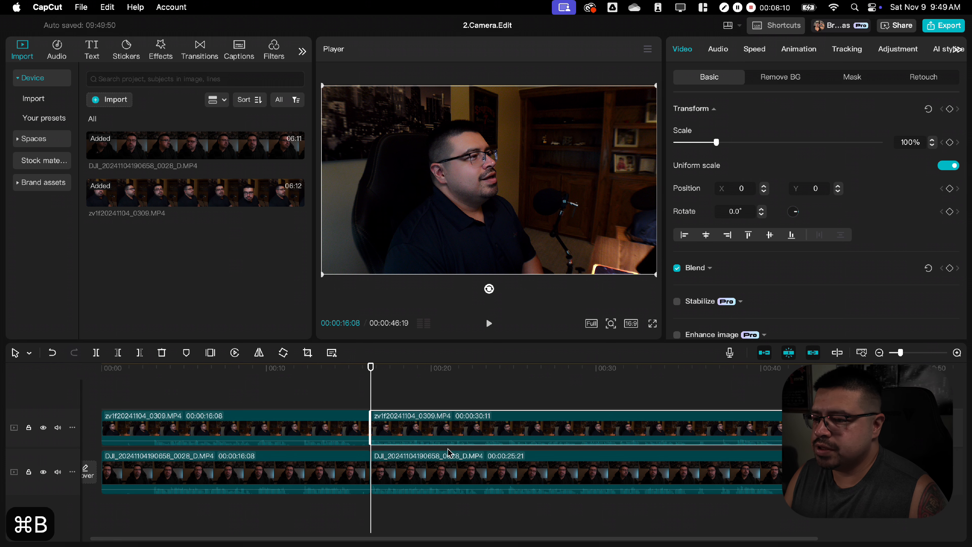
Step: Combine the zv1f and DJI segments after the 00:00:16:08 cut into a compound clip
left_click(554, 516)
left_click_drag(515, 519, 489, 438)
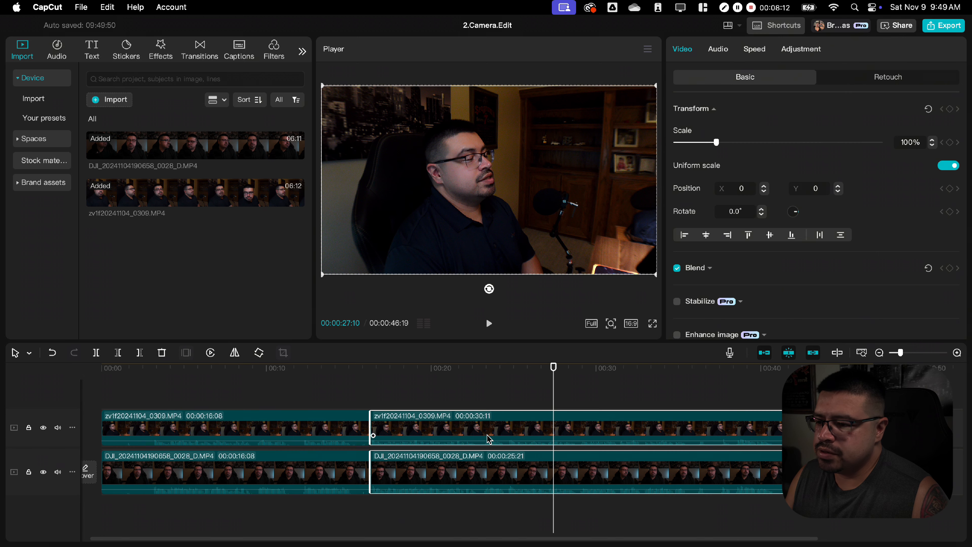
right_click(488, 439)
left_click(547, 237)
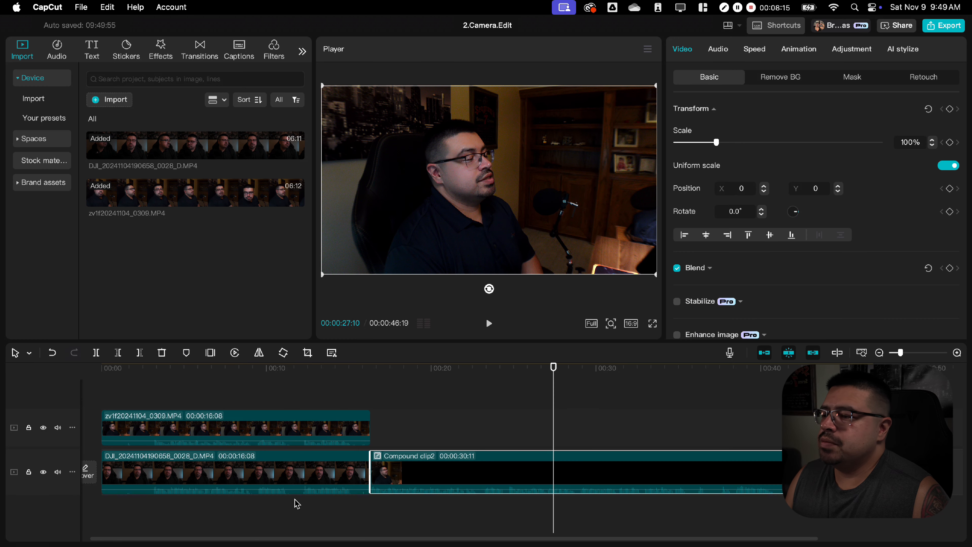
Step: Delete both camera segments before the compound clip, and separate the compound clip into its stacked zv1f and DJI clips again
left_click(295, 434)
key("BackSpace")
left_click(241, 471)
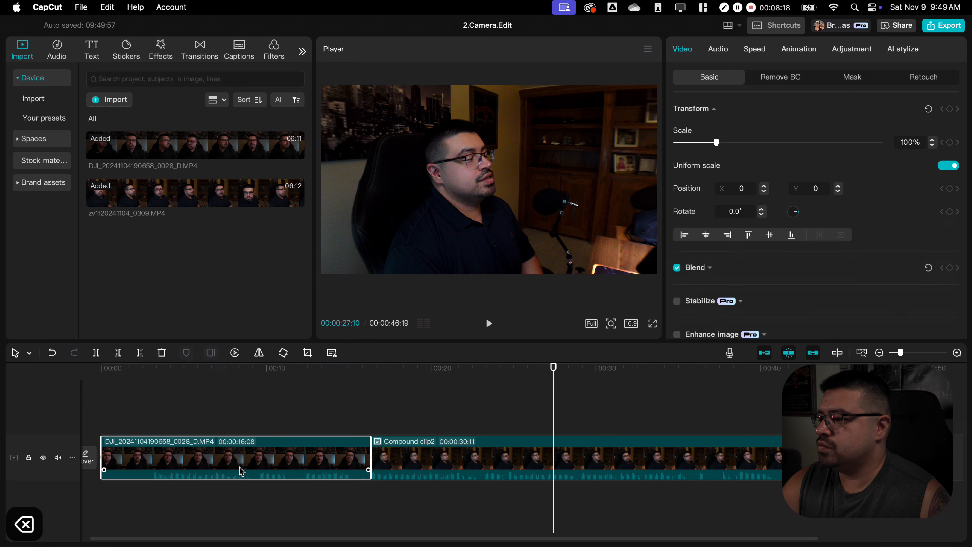
key("BackSpace")
right_click(161, 449)
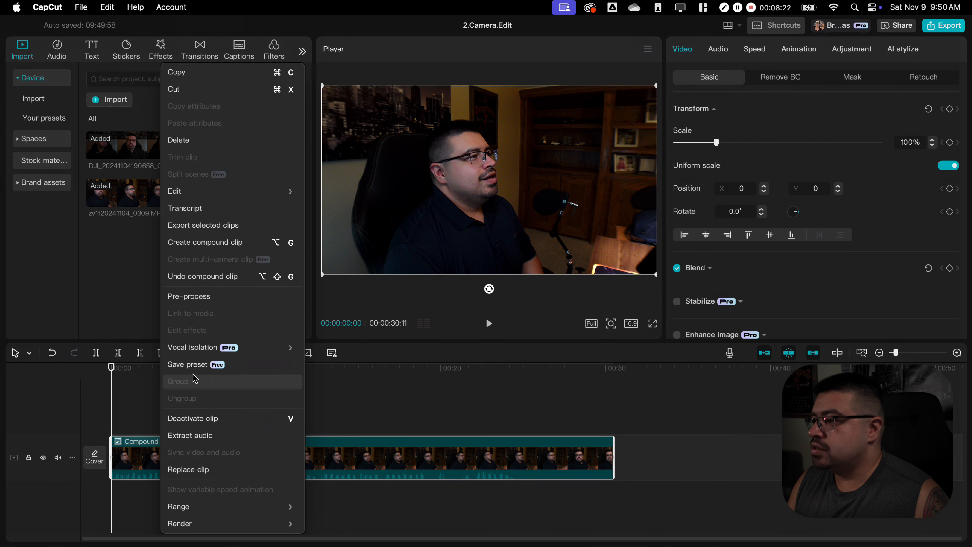
left_click(195, 276)
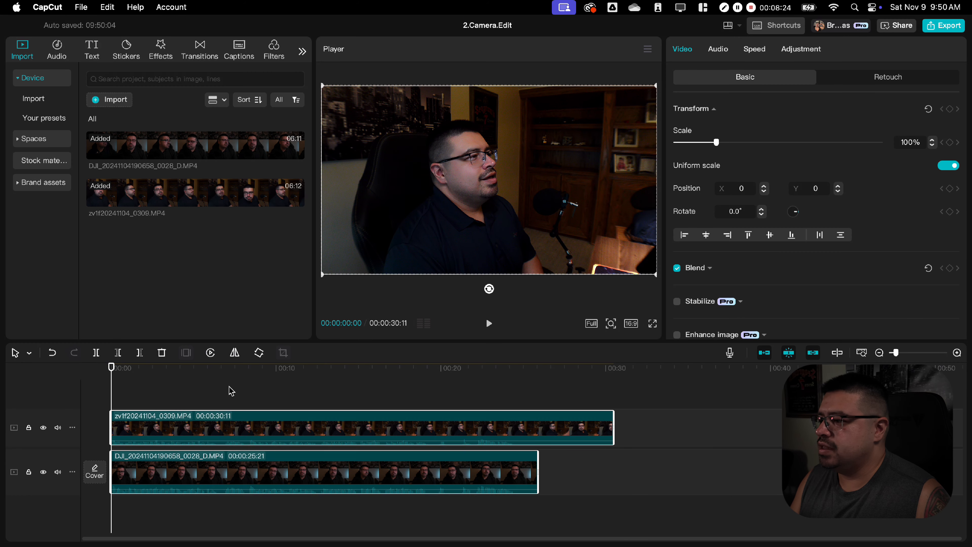
Step: Play the trimmed footage to find the camera switch point, and split only the upper zv1f clip at 00:00:03:07
left_click(489, 324)
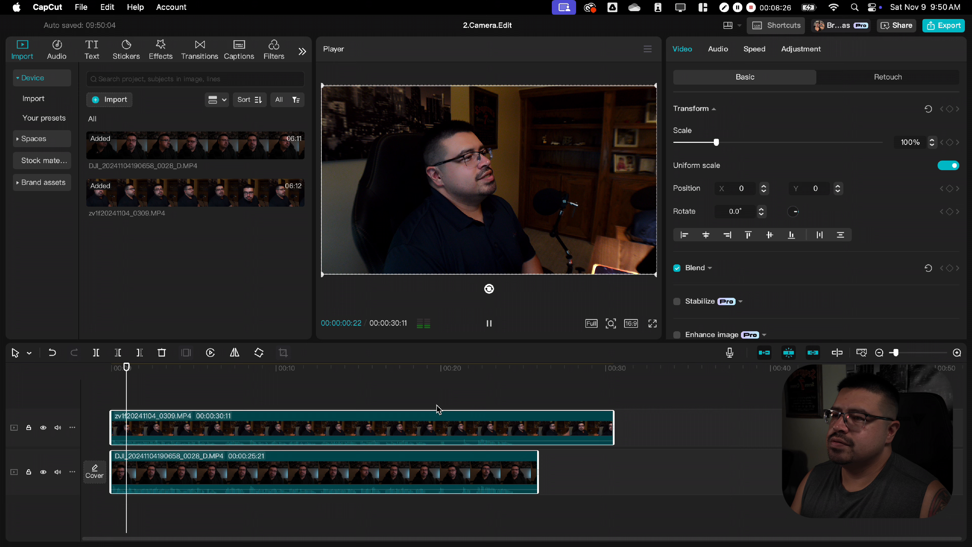
scroll(214, 440, "up", 3)
left_click(301, 390)
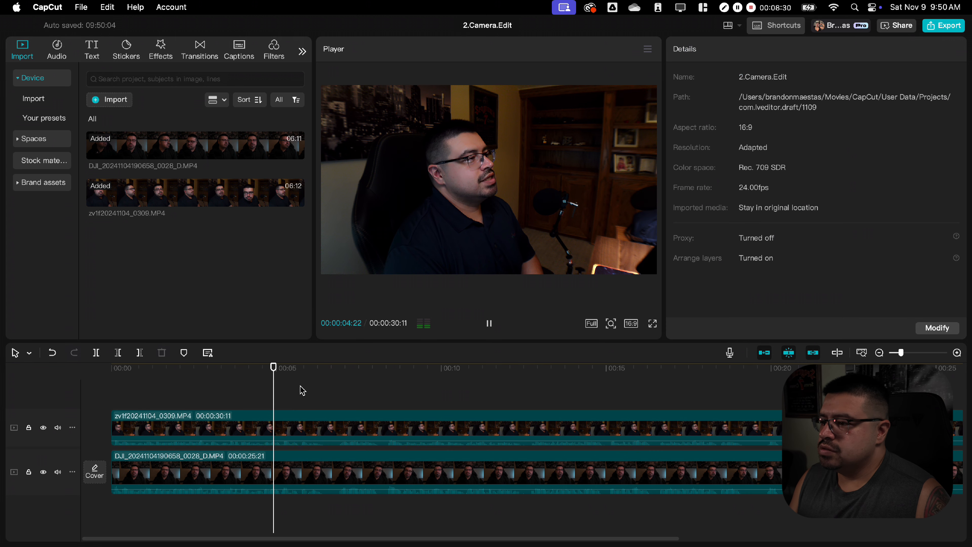
left_click_drag(300, 392, 125, 400)
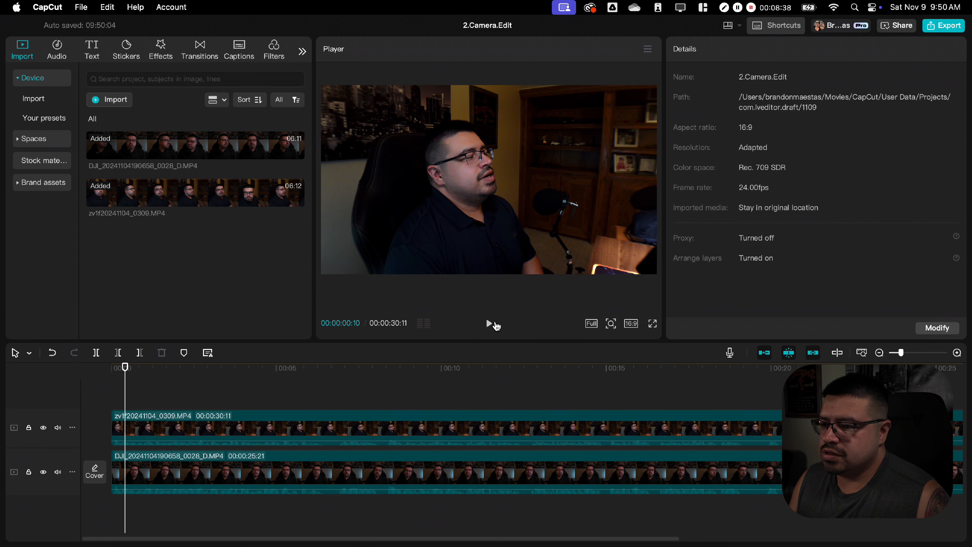
left_click(491, 324)
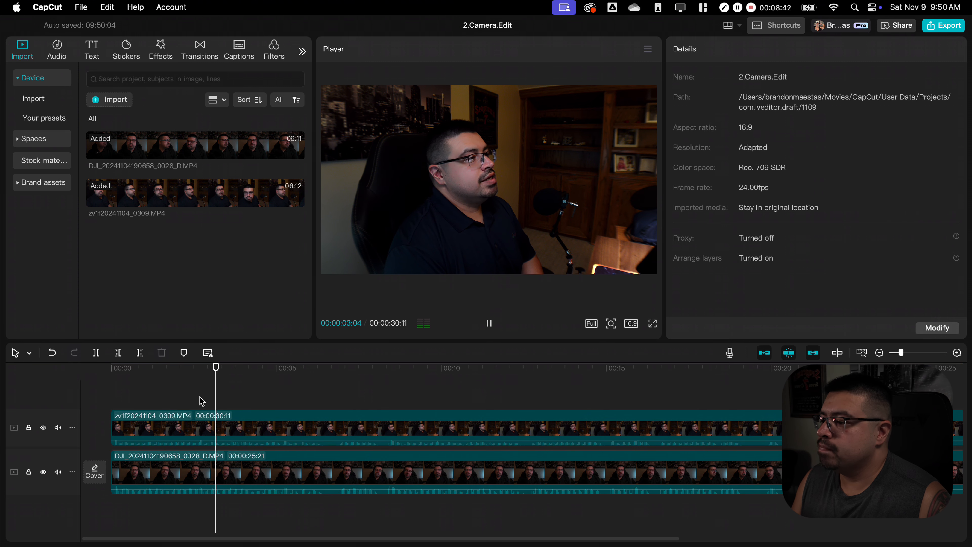
left_click(221, 400)
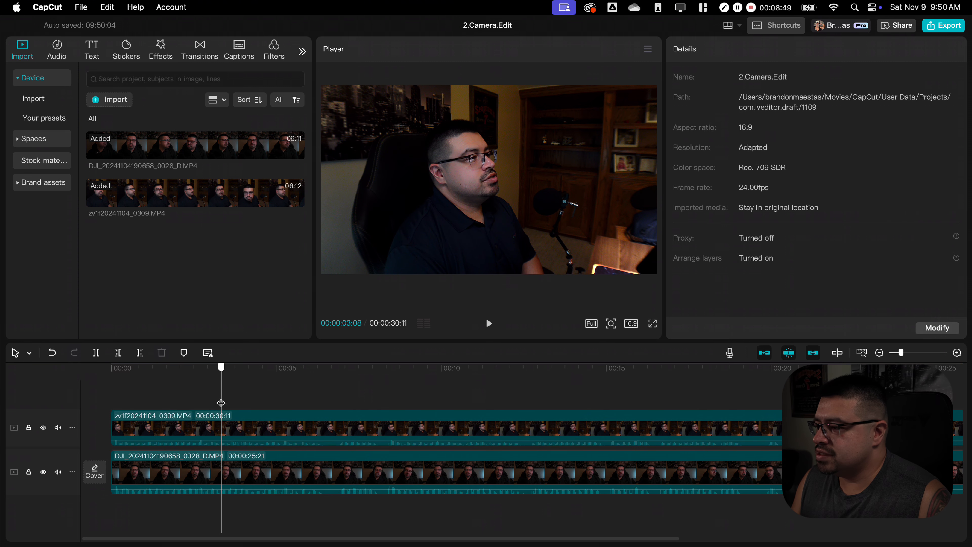
left_click_drag(221, 403, 221, 402)
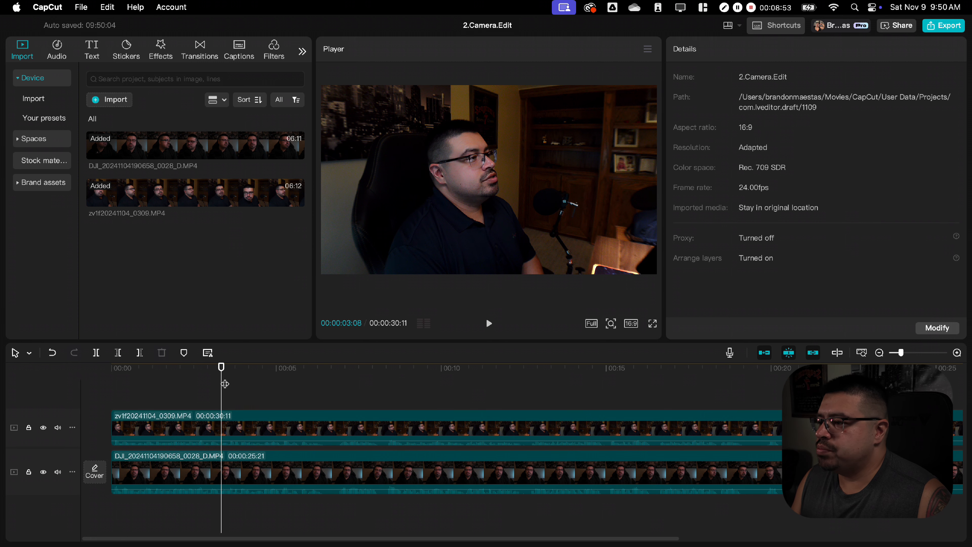
mouse_move(223, 383)
left_mouse_down()
mouse_move(208, 384)
mouse_move(220, 385)
left_mouse_up()
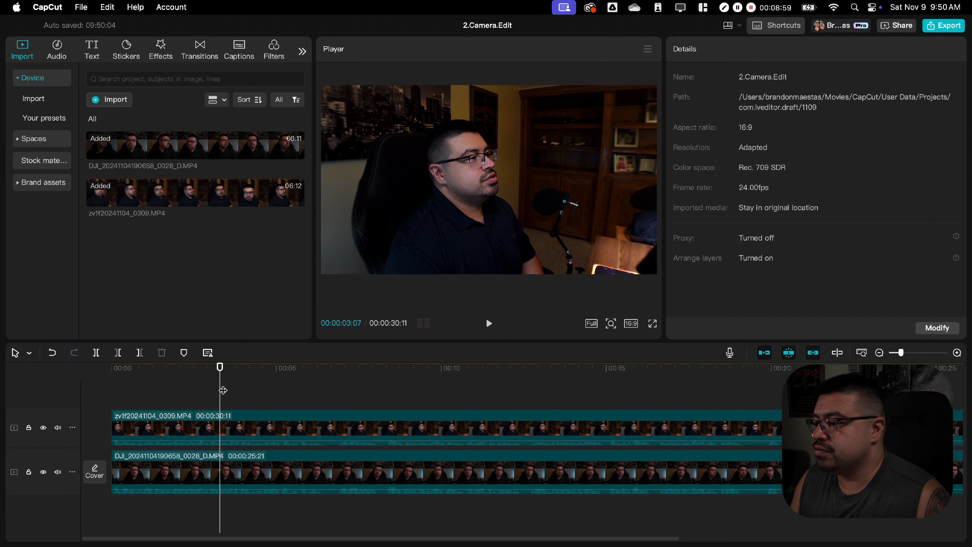
left_click(238, 422)
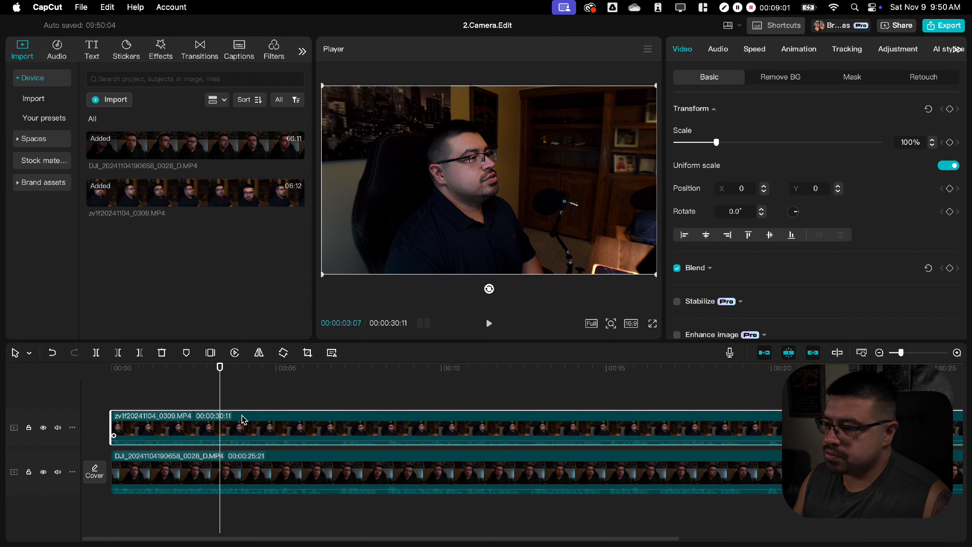
key("super+b")
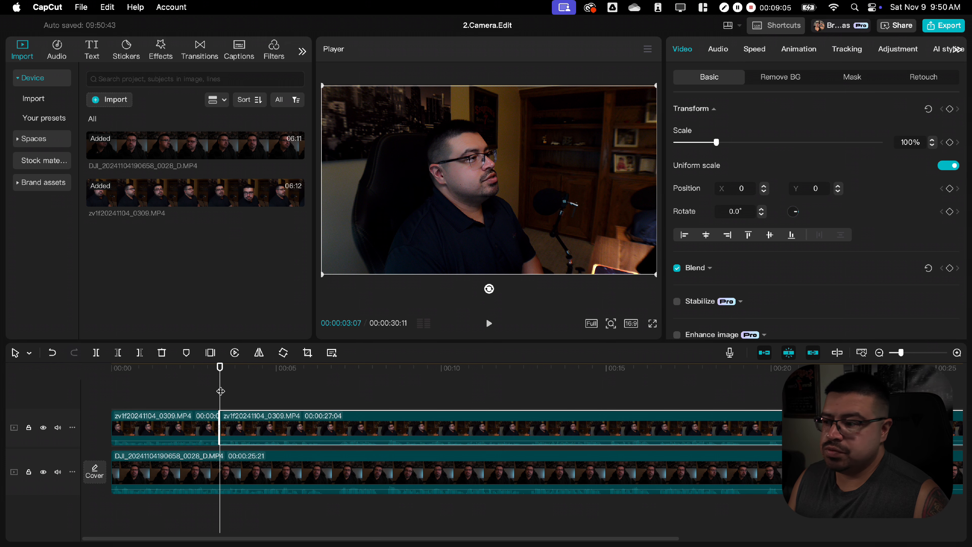
left_click(167, 394)
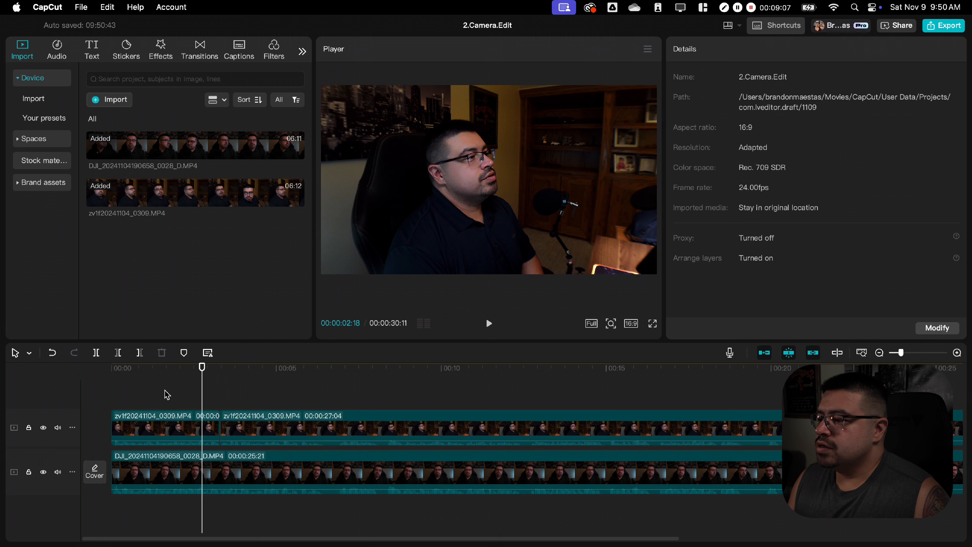
Step: Deactivate the first upper zv1f segment to reveal the DJI camera angle, scrub through it, and undo the deactivation
left_click(162, 429)
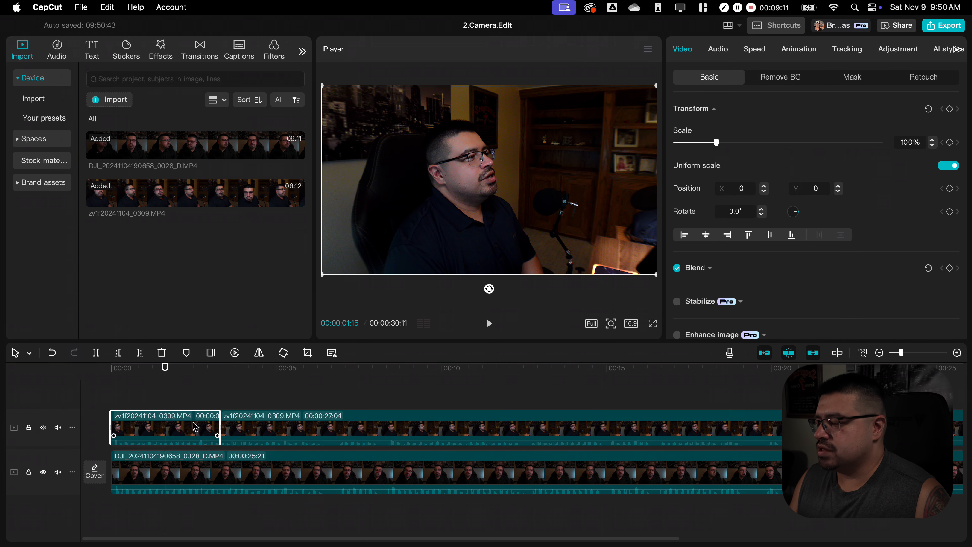
right_click(187, 429)
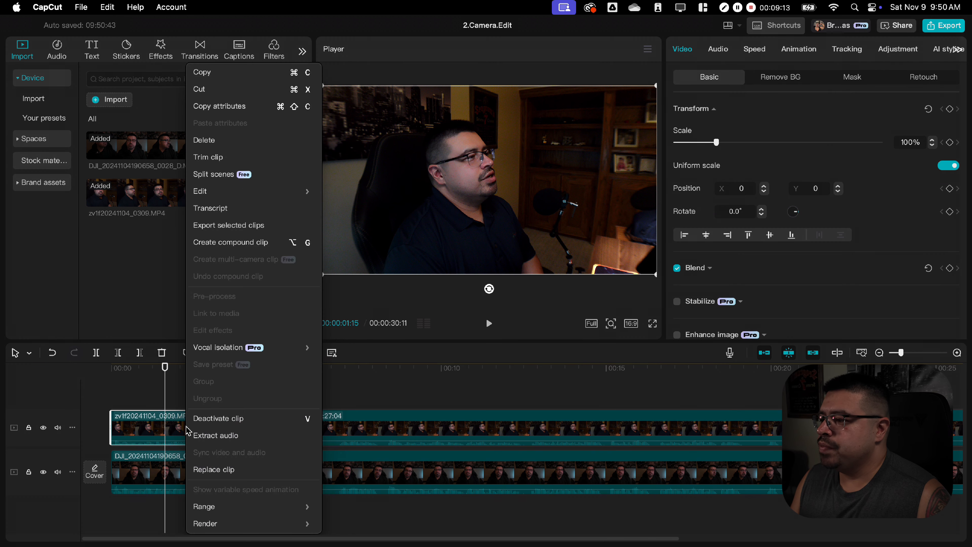
left_click(234, 419)
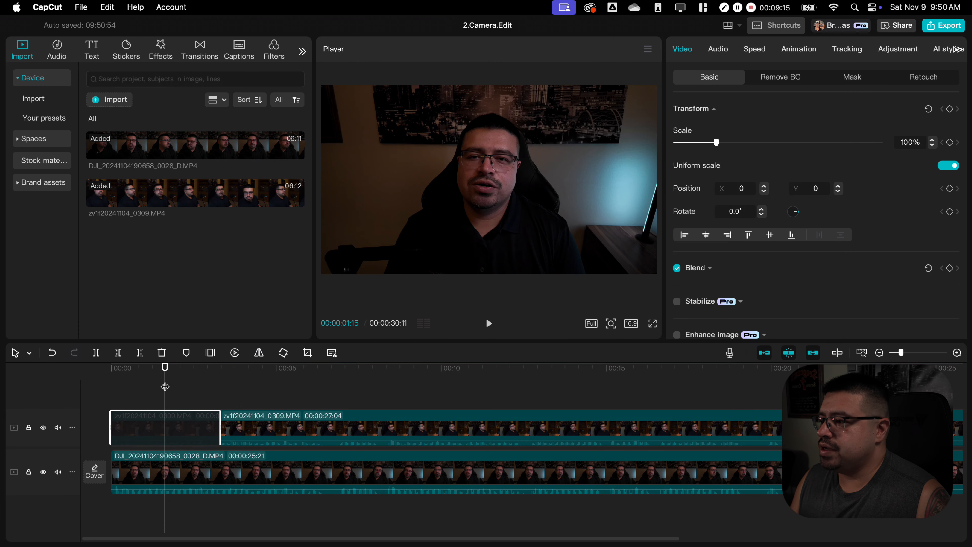
left_click_drag(164, 386, 187, 387)
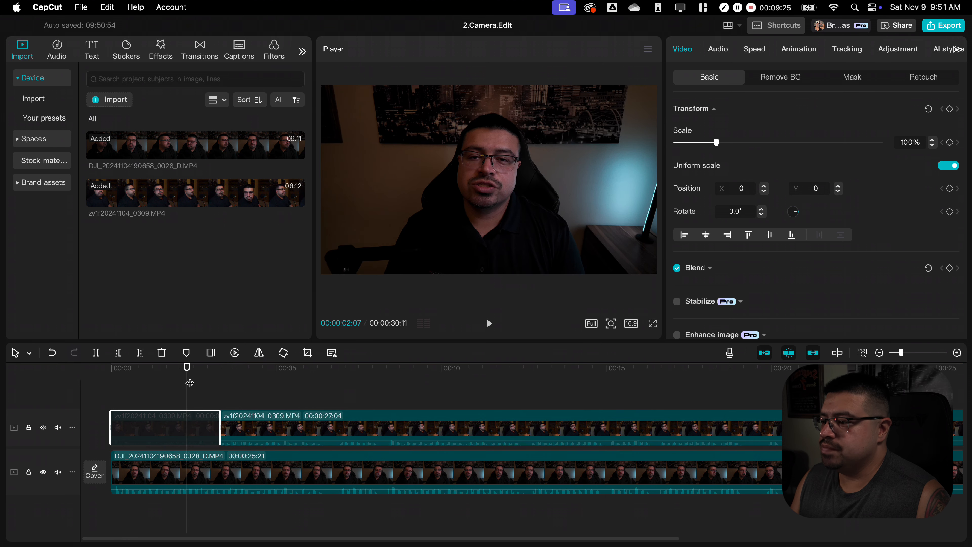
left_click(207, 388)
key("super+z")
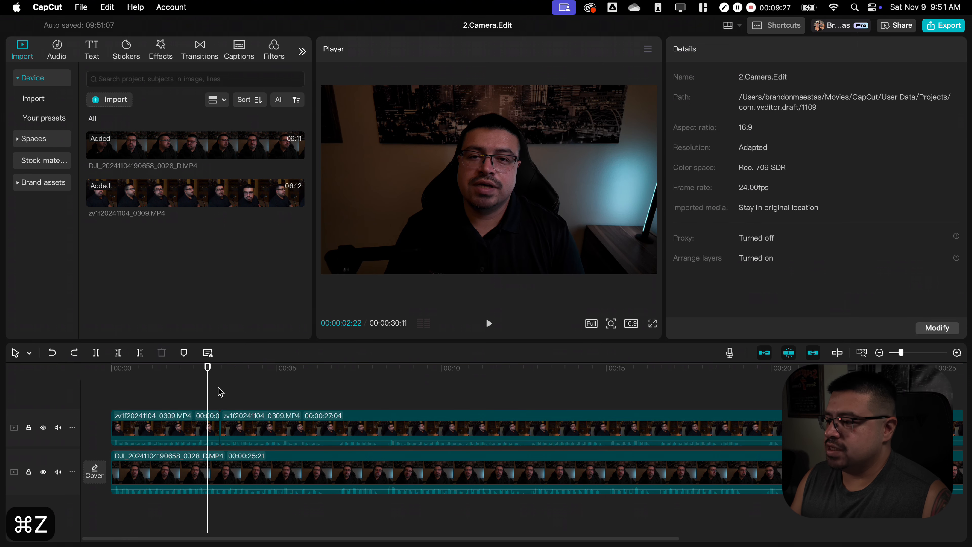
mouse_move(210, 389)
left_mouse_down()
mouse_move(240, 387)
mouse_move(215, 387)
left_mouse_up()
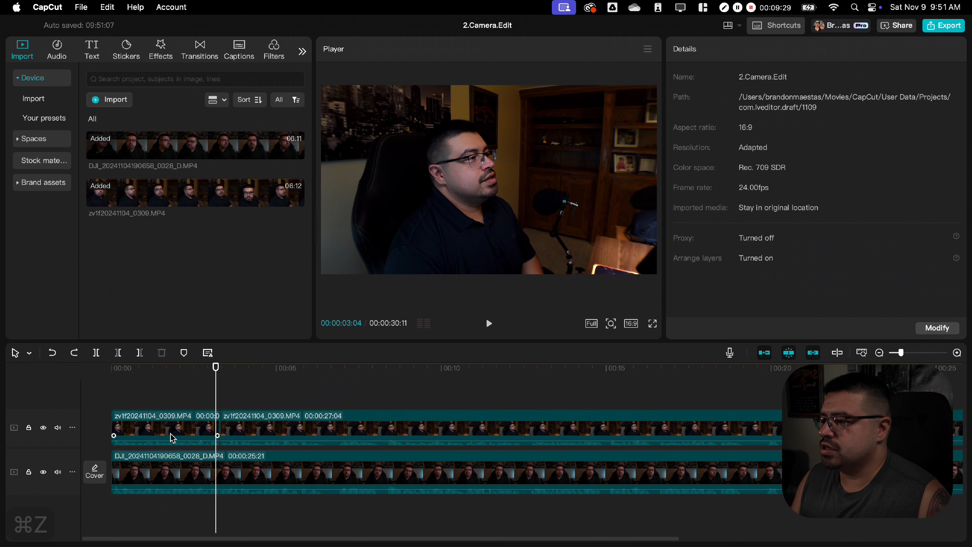
Step: Delete the first upper zv1f segment so the DJI clip below provides the opening shot
left_click(171, 436)
right_click(163, 421)
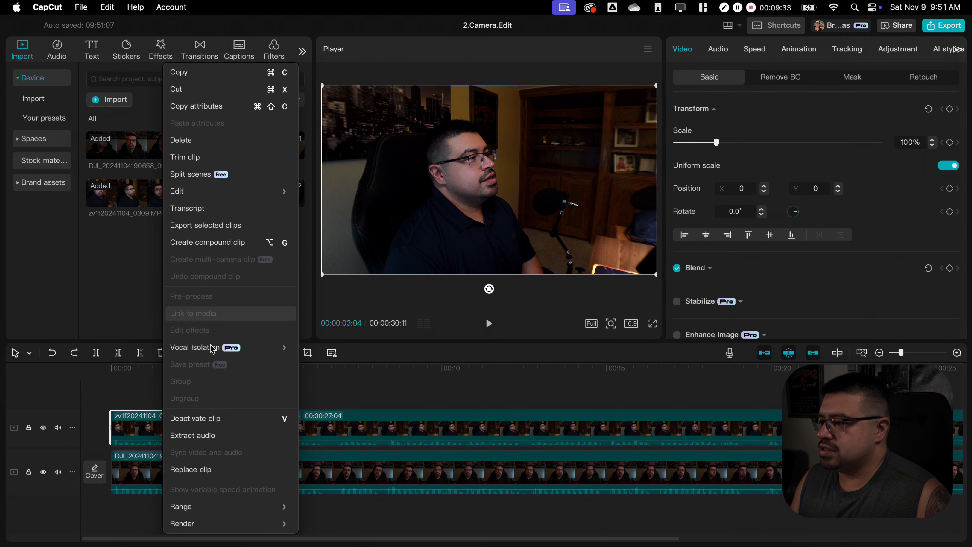
mouse_move(216, 347)
left_click(166, 423)
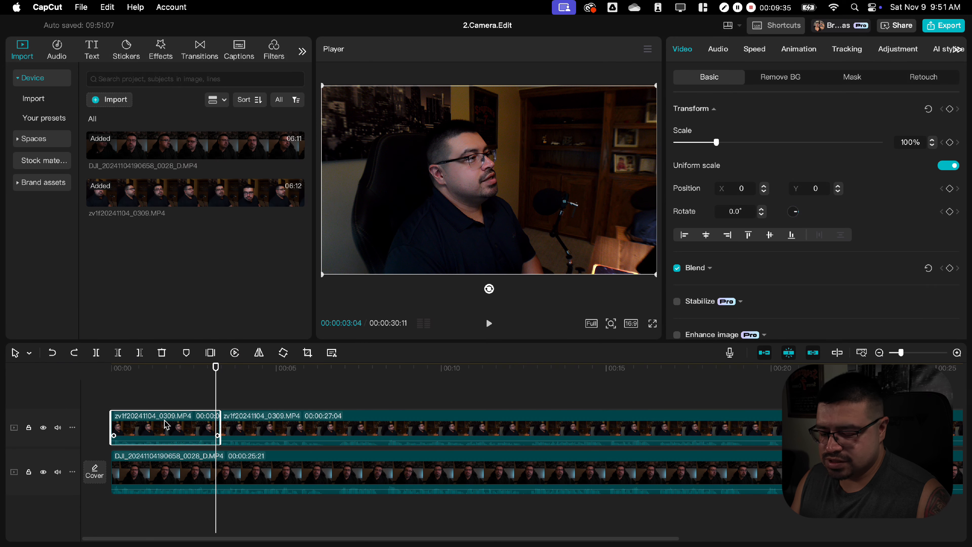
key("BackSpace")
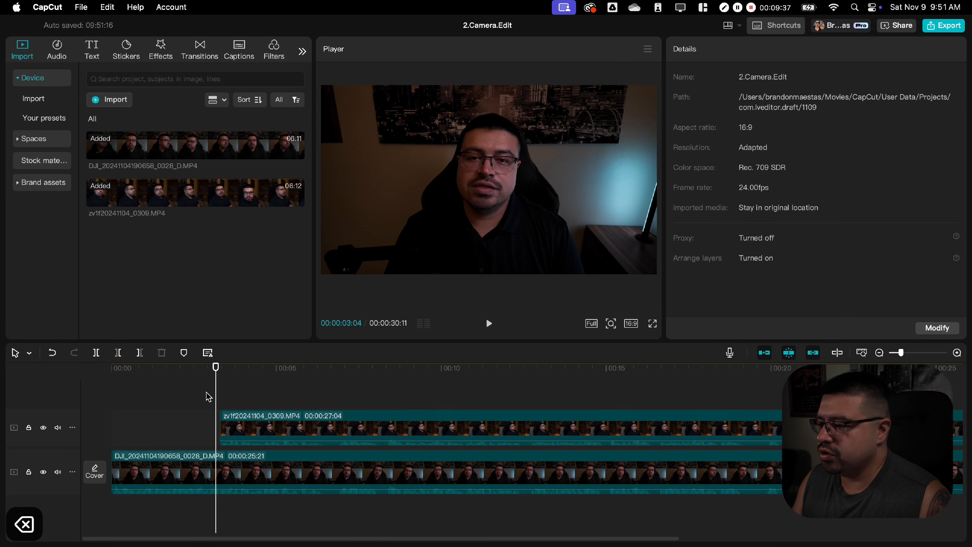
Step: Trim the start of the remaining upper zv1f clip to a duration of 00:00:26:23, and play across the camera switch
left_click_drag(214, 390, 226, 421)
left_click(230, 425)
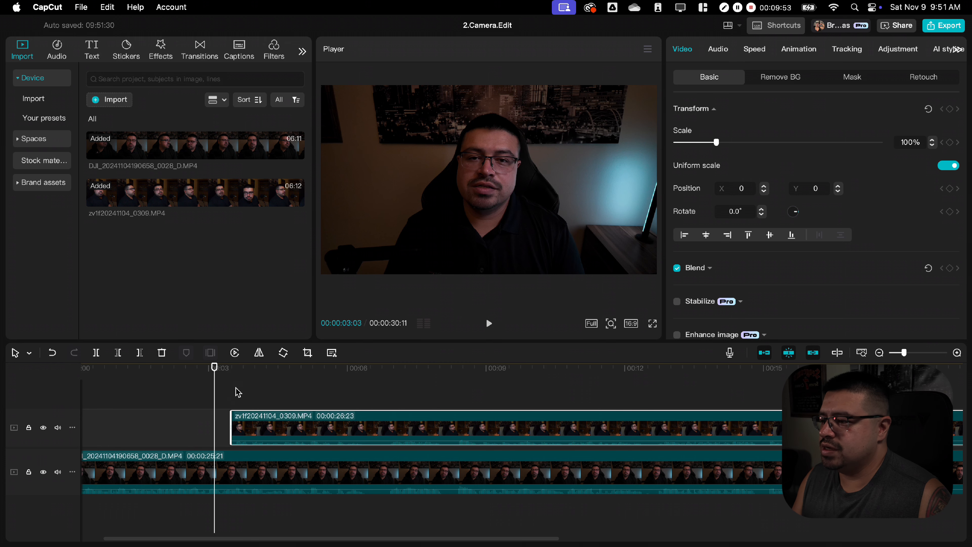
scroll(243, 397, "up", 2)
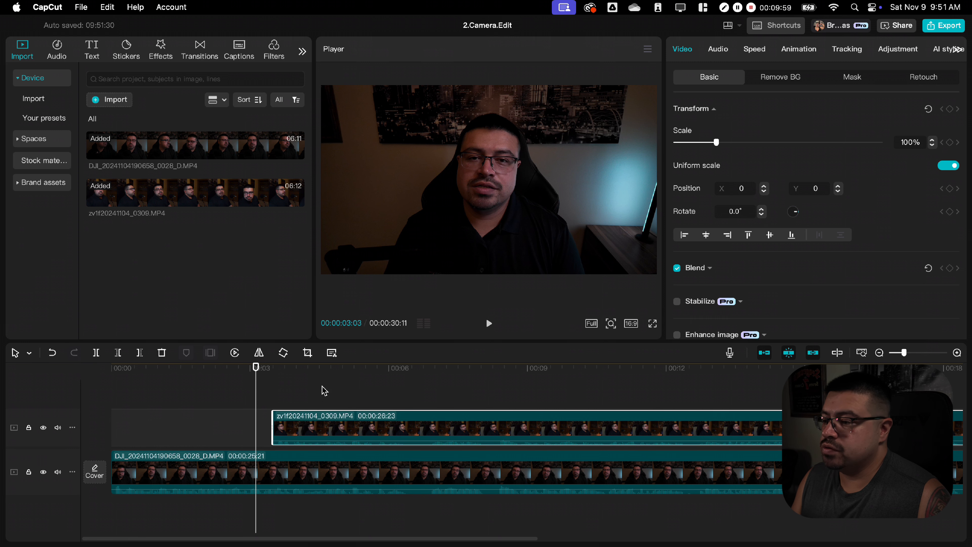
mouse_move(255, 398)
left_mouse_down()
mouse_move(301, 397)
mouse_move(191, 397)
mouse_move(241, 396)
left_mouse_up()
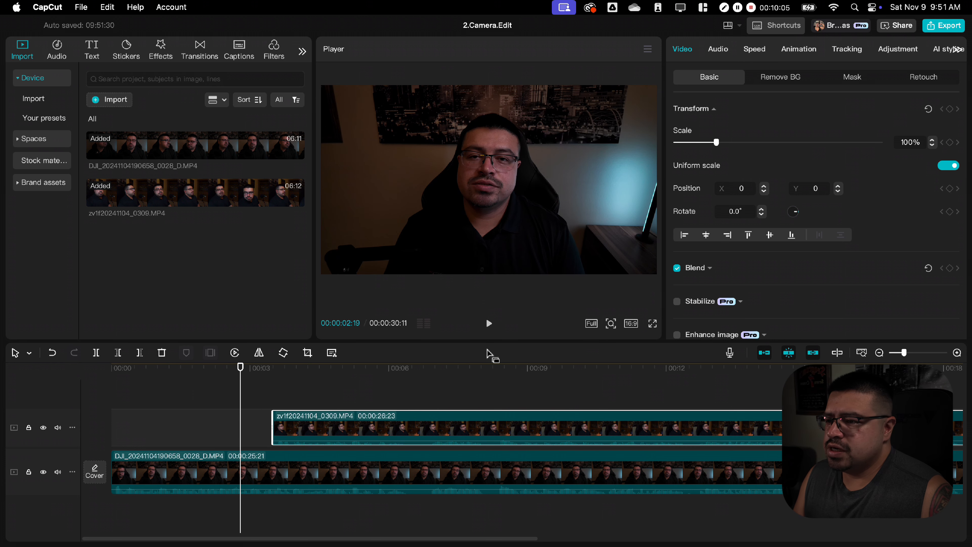
left_click(489, 325)
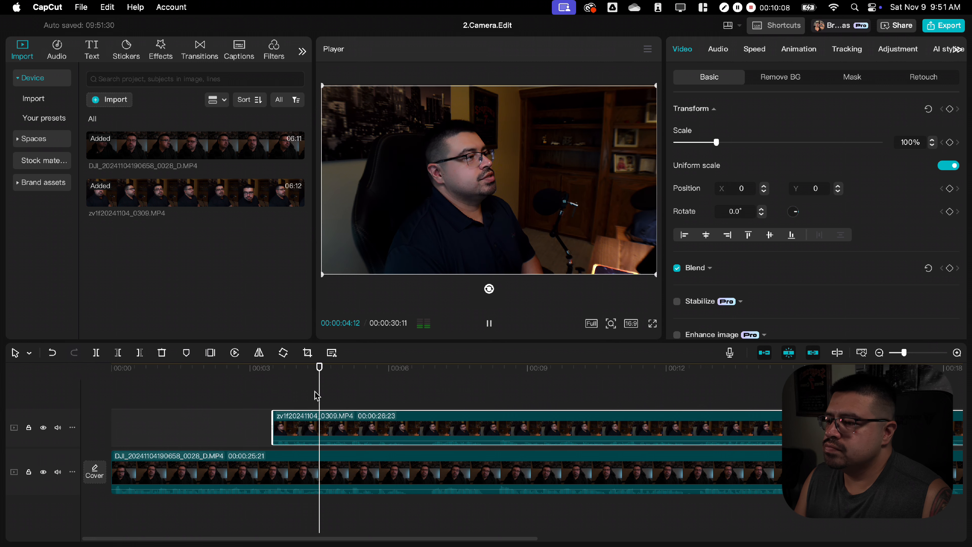
Step: Scrub on to the next camera switch point and split the upper zv1f clip at 00:00:05:04
left_click(324, 388)
left_click_drag(324, 387, 352, 387)
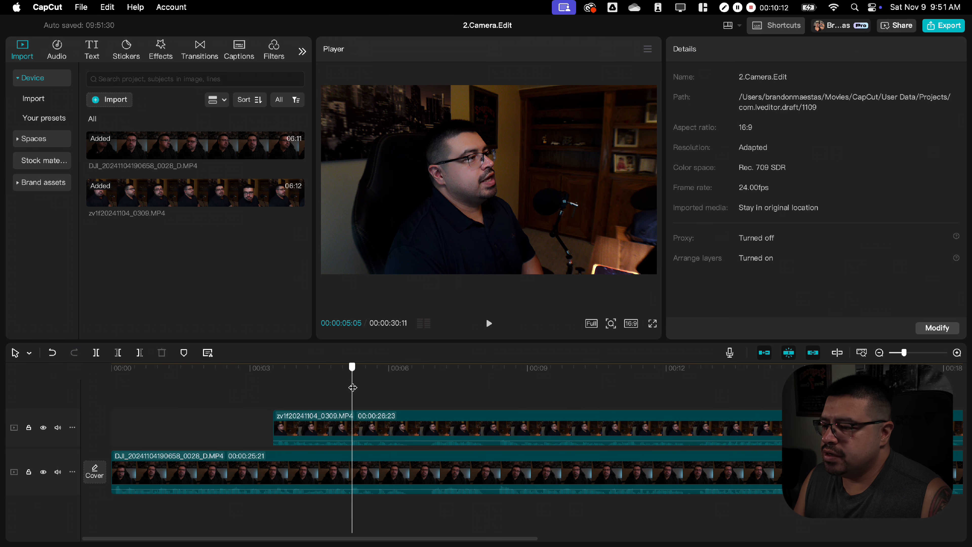
left_click(371, 424)
key("cmd+b")
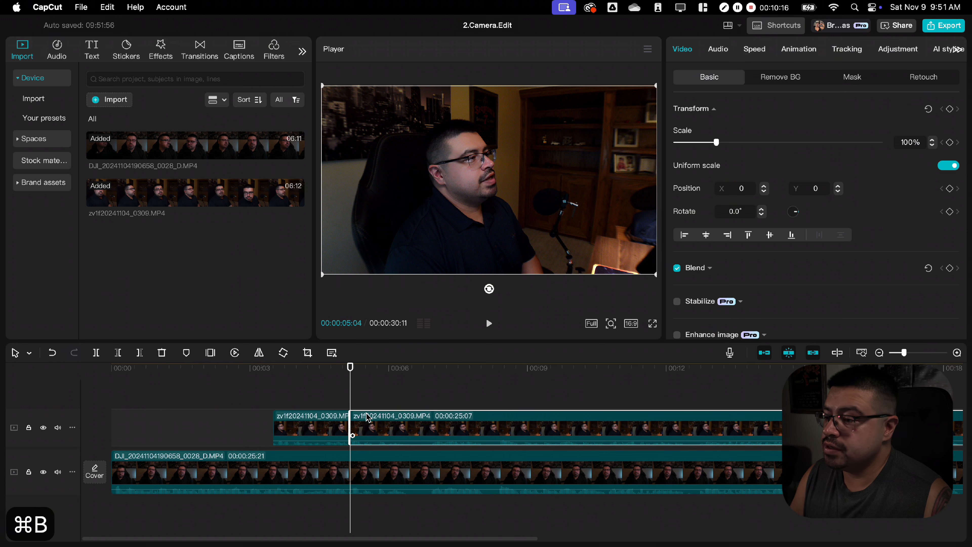
Step: Play through the footage from before the last cut, and split the upper zv1f clip again at 00:00:06:21
left_click_drag(350, 382, 264, 385)
key("space")
key("space")
left_click_drag(450, 385, 431, 385)
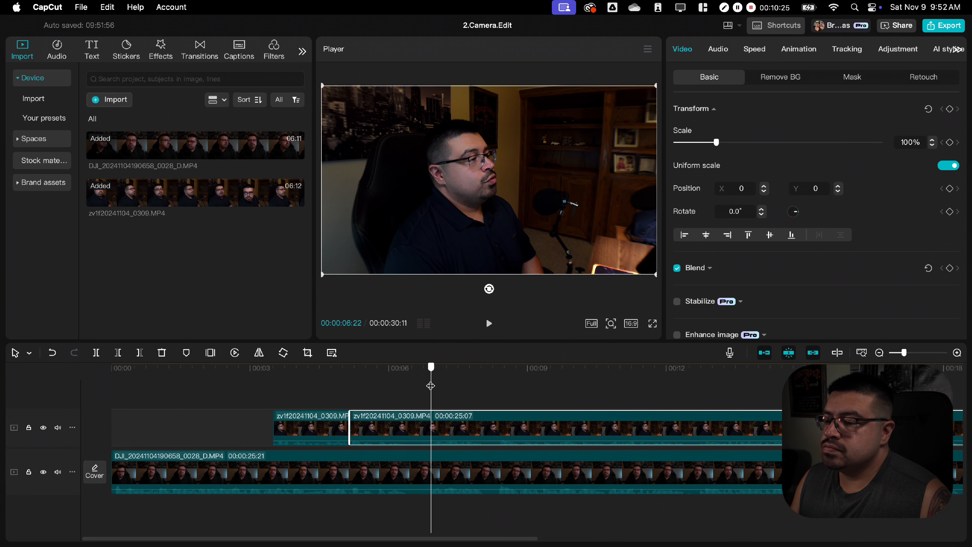
key("super+b")
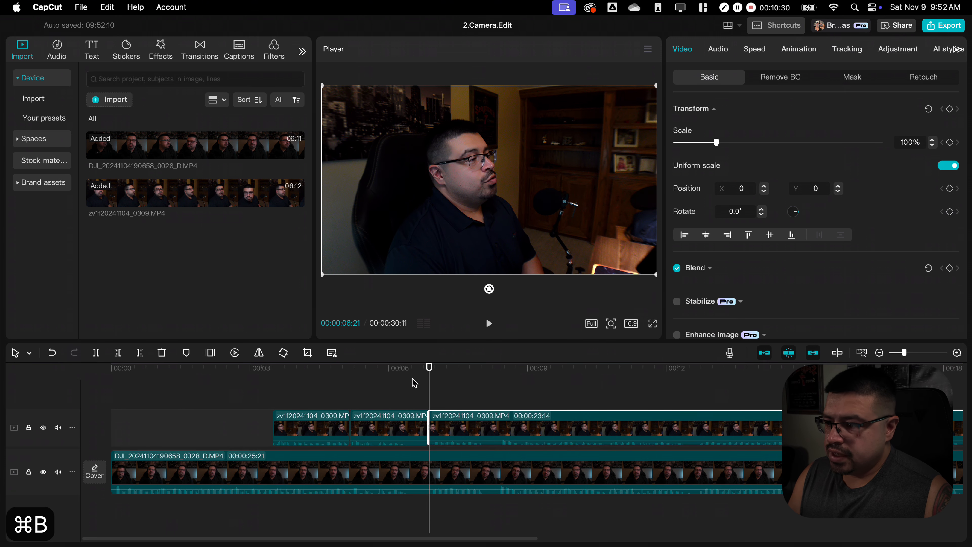
Step: Delete the upper zv1f segment between 00:00:05:04 and 00:00:06:21
left_click(395, 433)
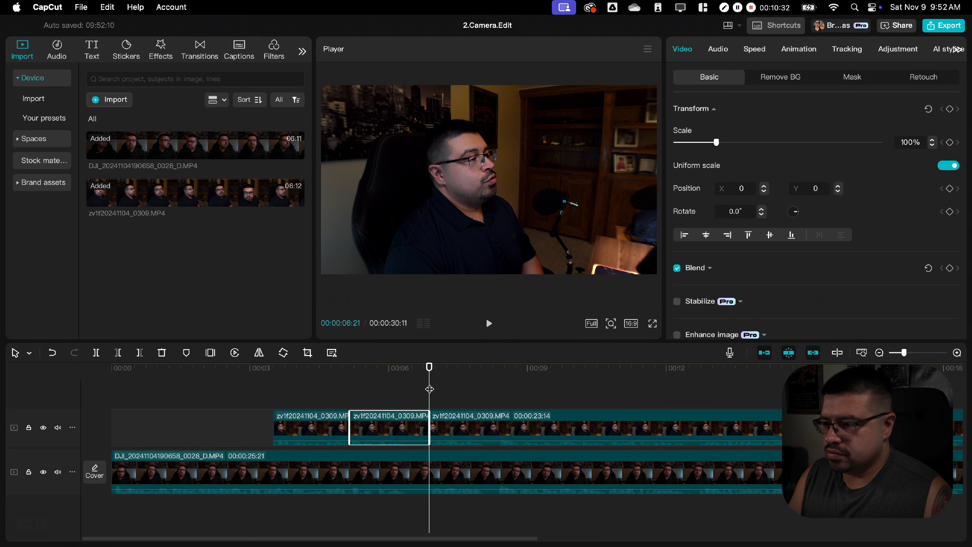
left_click_drag(429, 389, 384, 392)
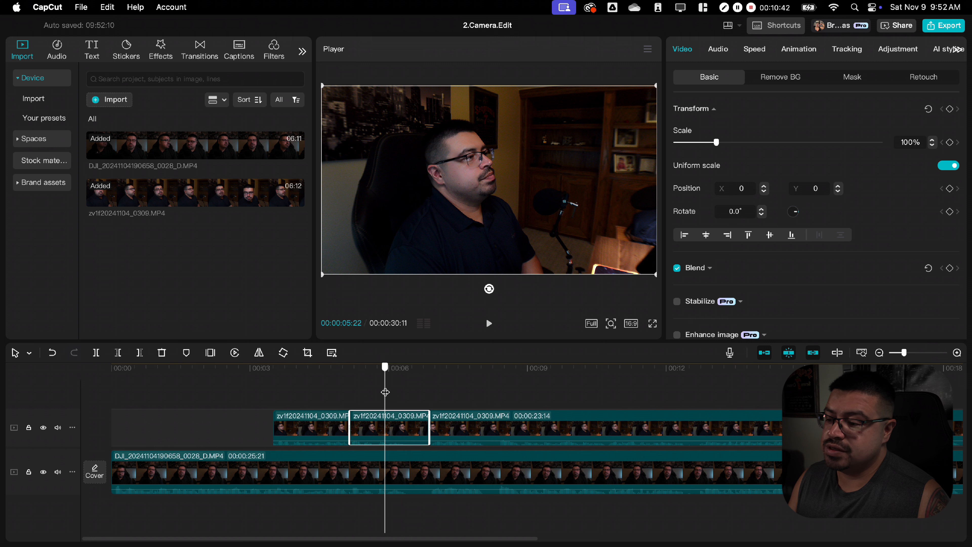
left_click_drag(385, 391, 387, 391)
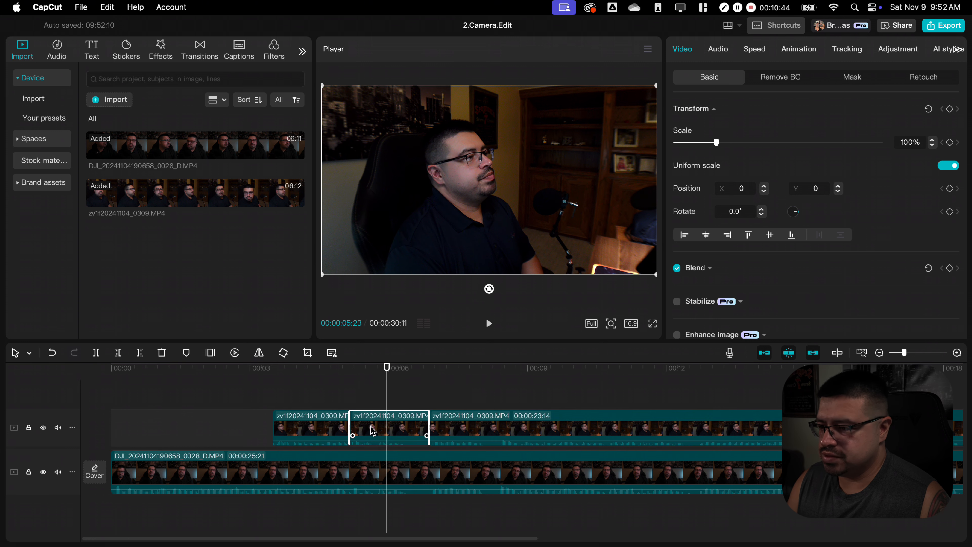
key("BackSpace")
Step: Play the edited section to find the next switch point, and split the upper zv1f clip at 00:00:08:01
left_click_drag(385, 390, 303, 387)
left_click(488, 323)
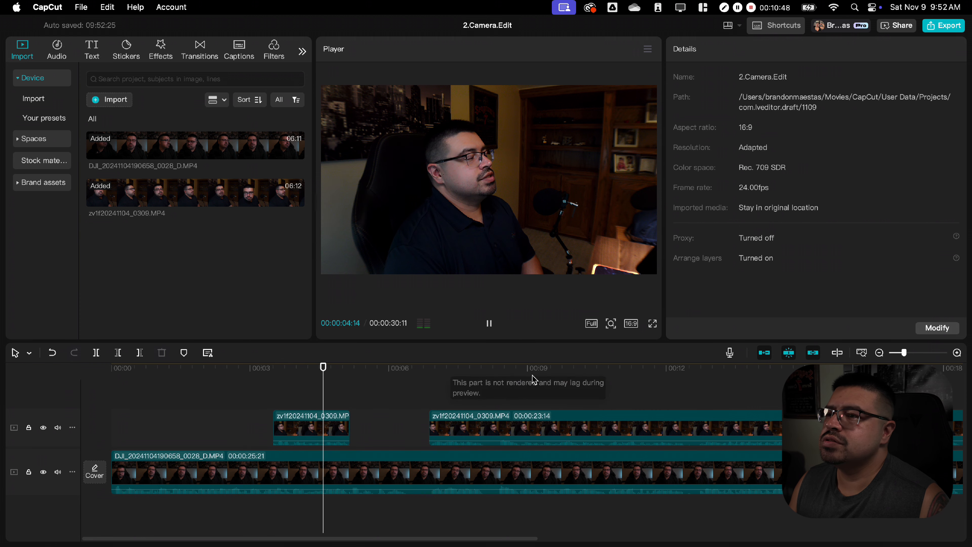
left_click(375, 398)
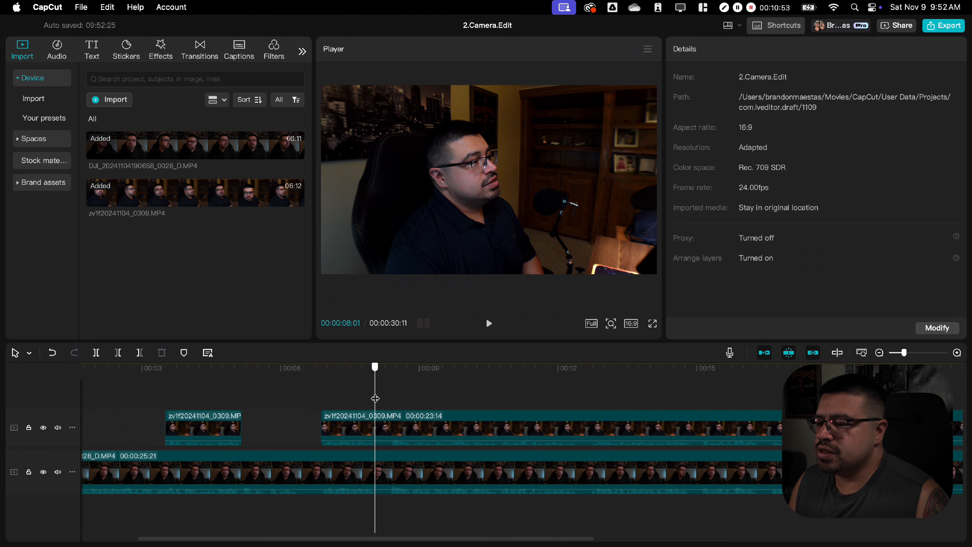
left_click(397, 421)
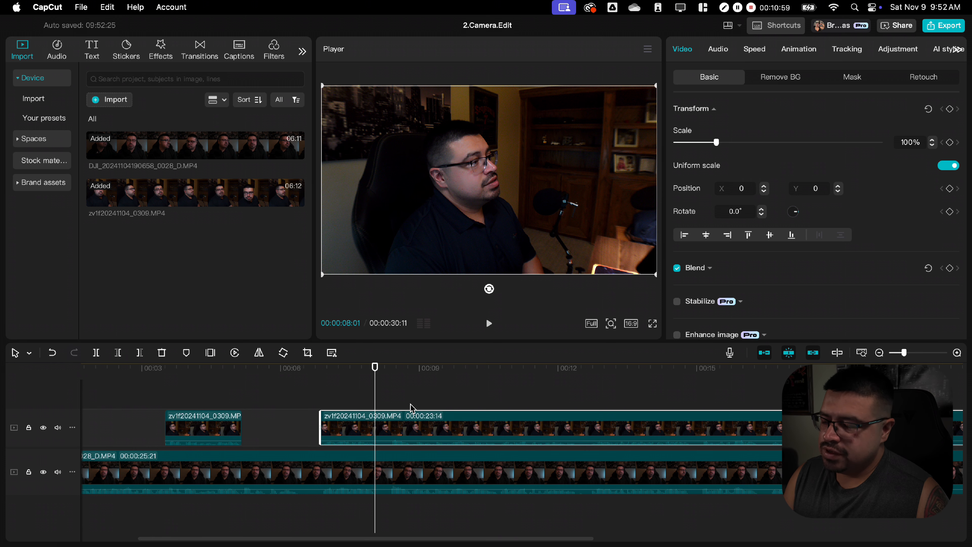
key("cmd+b")
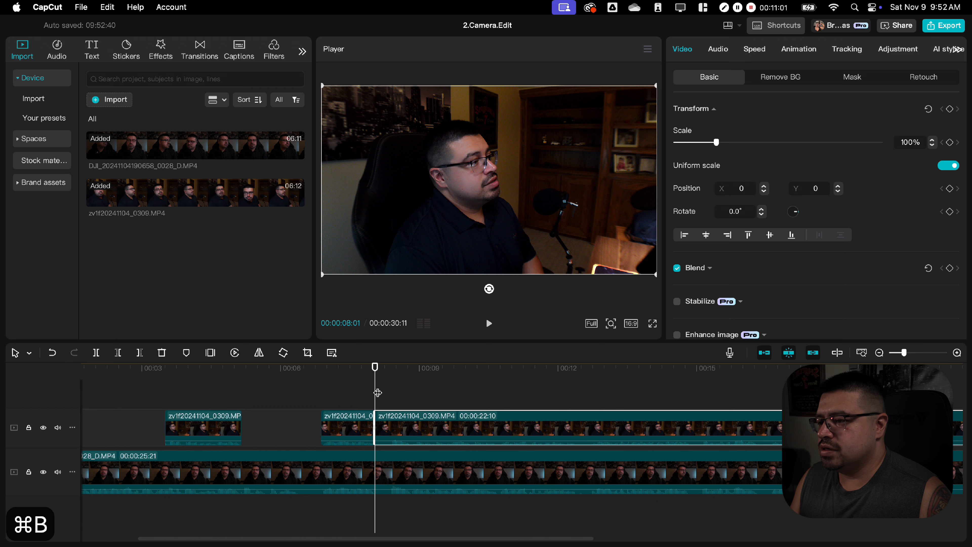
Step: Split the upper zv1f clip at 00:00:10:17 and delete its segment between 00:00:08:01 and 00:00:10:17
left_click_drag(376, 393, 398, 393)
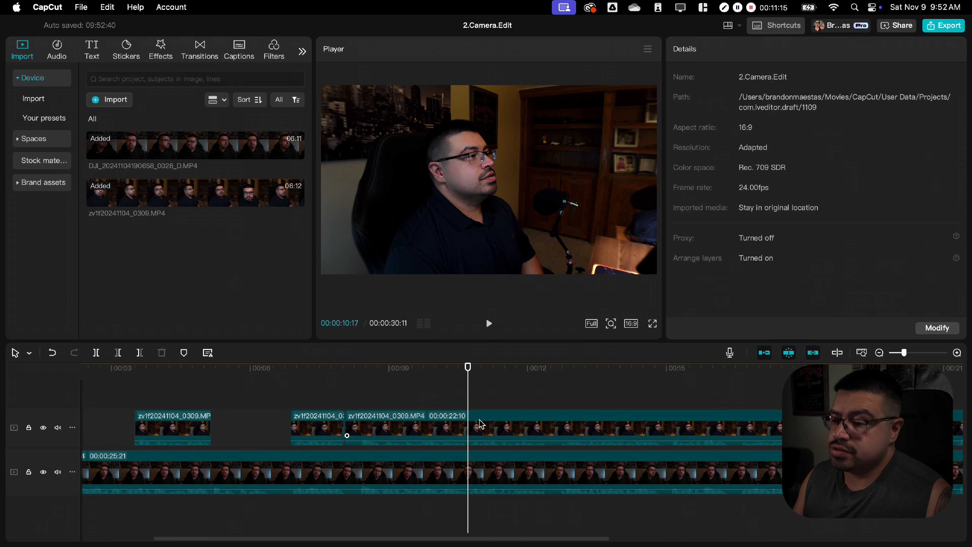
left_click(480, 423)
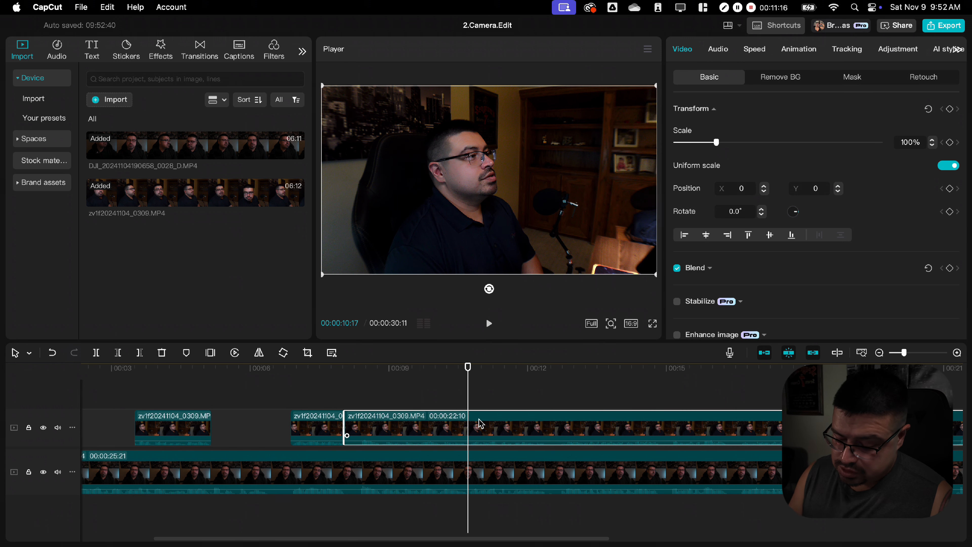
key("cmd+b")
left_click(428, 424)
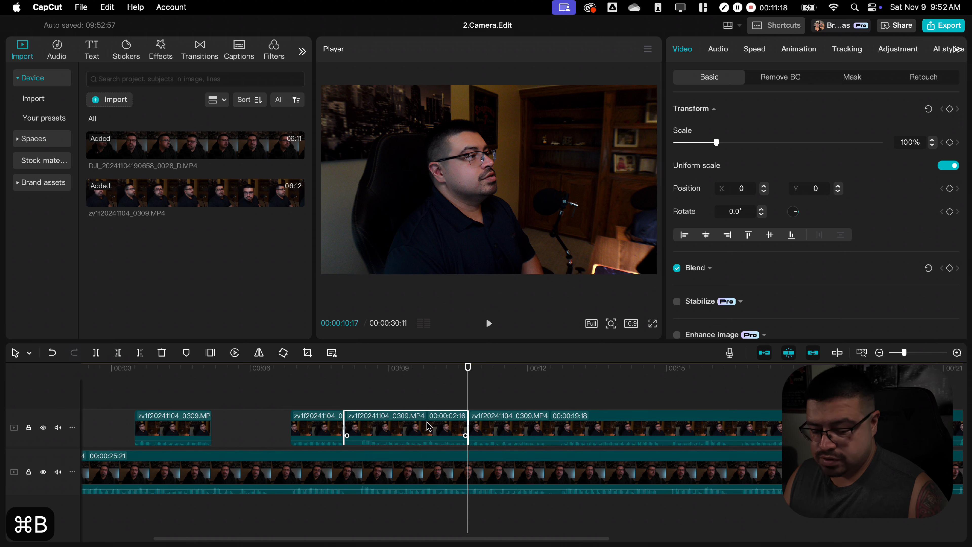
key("BackSpace")
Step: Mirror the short upper zv1f segment between 00:00:06:21 and 00:00:08:01, and play the camera switches from the preceding zv1f segment
left_click_drag(378, 393, 321, 401)
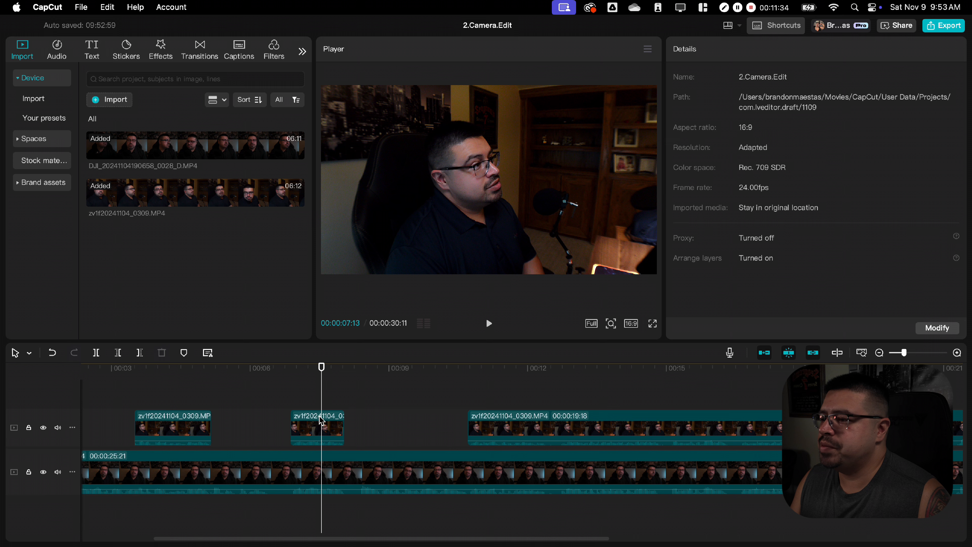
left_click(314, 424)
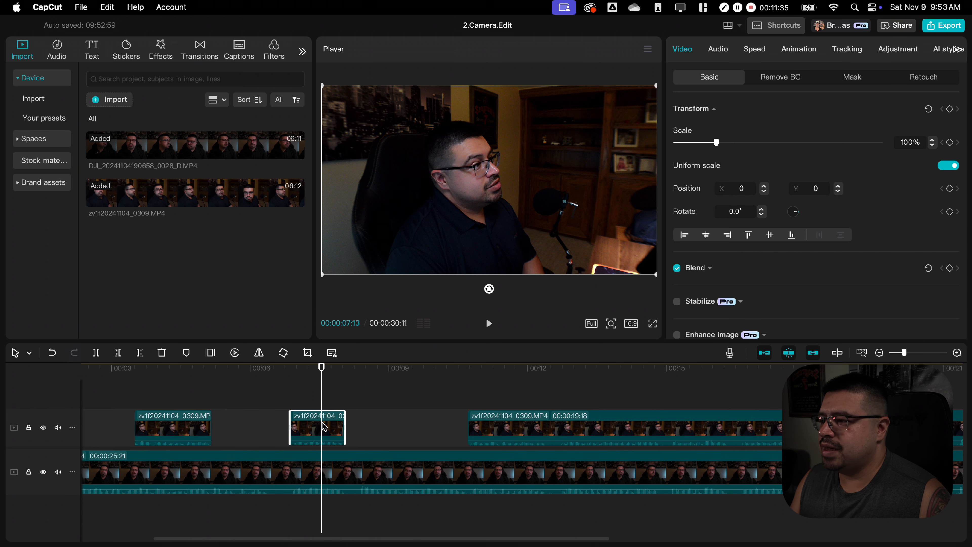
left_click(258, 353)
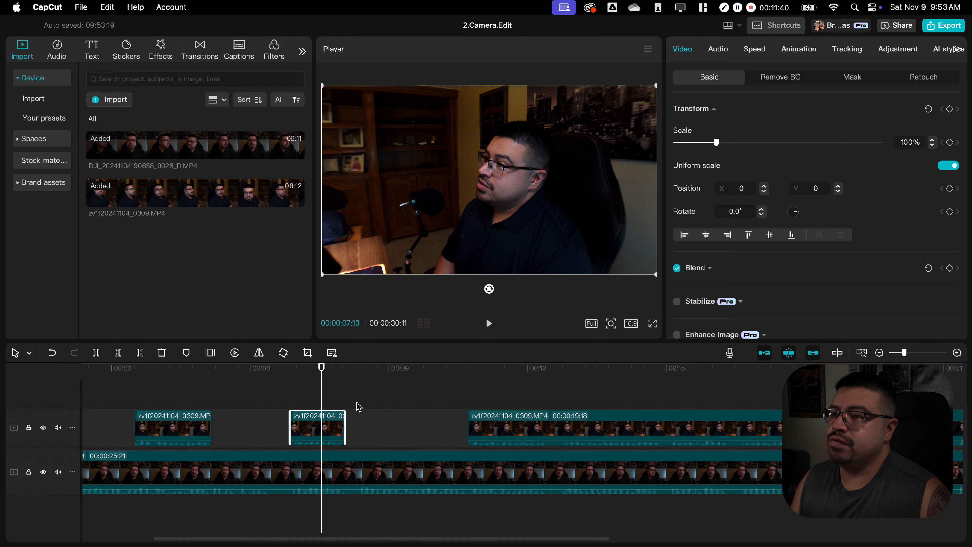
left_click_drag(321, 384, 179, 389)
left_click(487, 325)
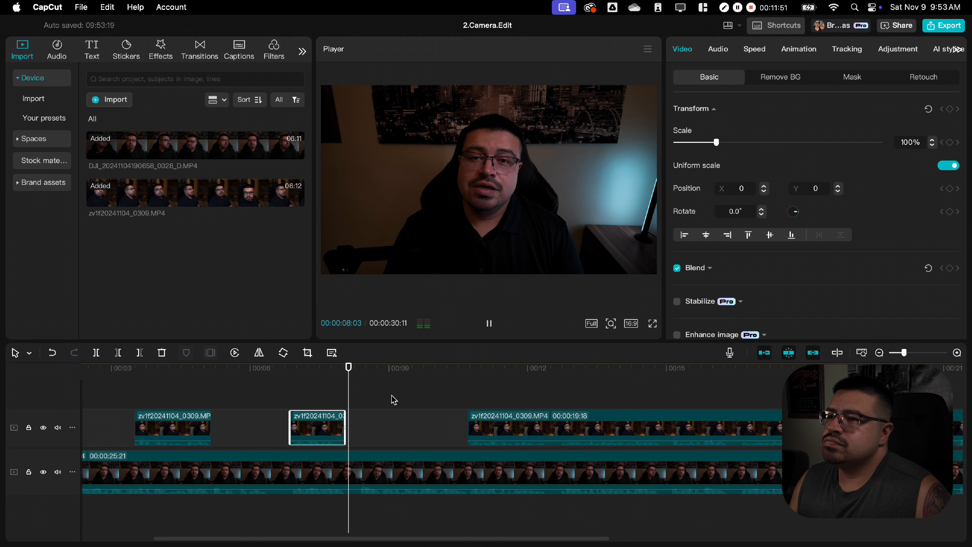
left_click(302, 398)
Step: Scale the mirrored zv1f segment to 119%, shift it slightly within the frame, and play it back from 00:00:06:05
left_click_drag(293, 400, 317, 402)
left_click(336, 419)
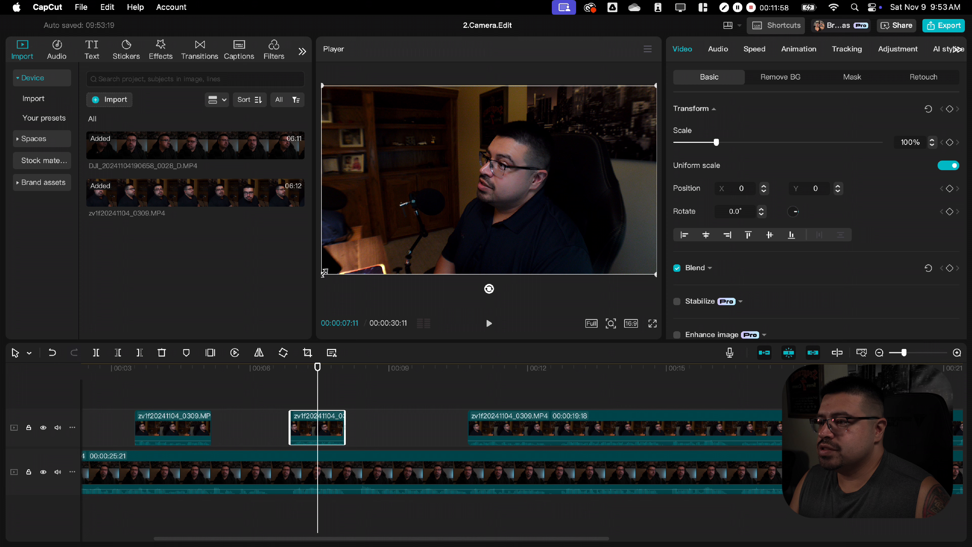
left_click_drag(324, 273, 289, 293)
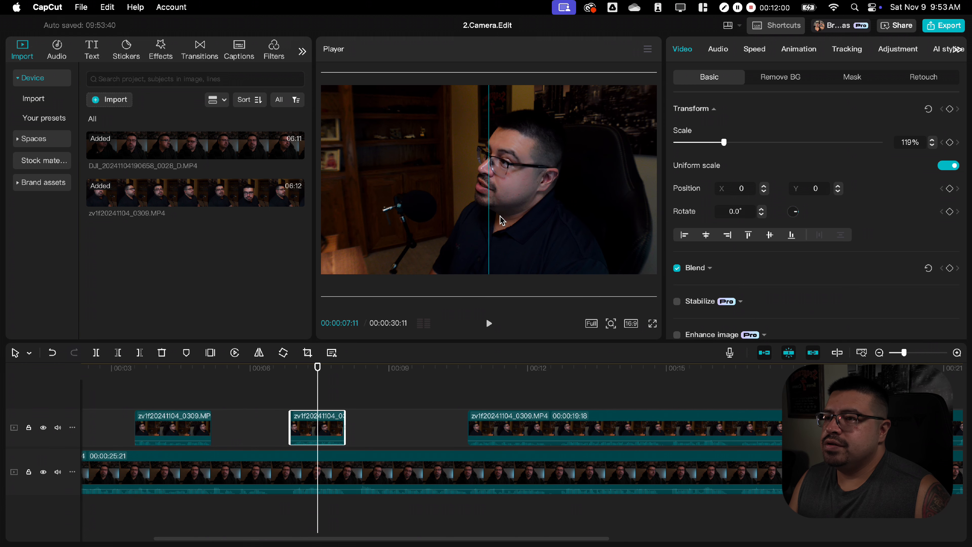
left_click_drag(501, 220, 498, 222)
left_click(260, 386)
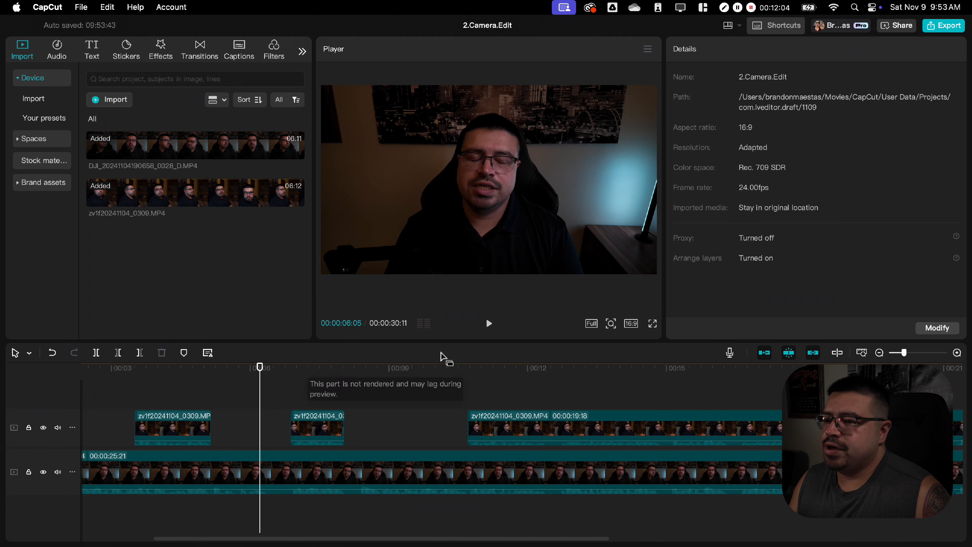
left_click(489, 323)
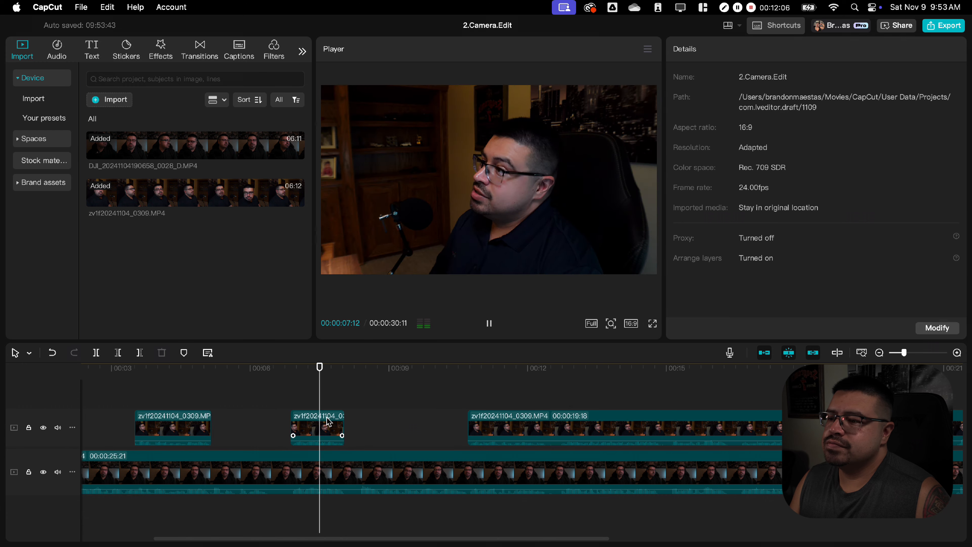
Step: Play the edited section to find the next switch point, and split the upper zv1f clip at 00:00:12:09
scroll(438, 389, "right", 3)
key("space")
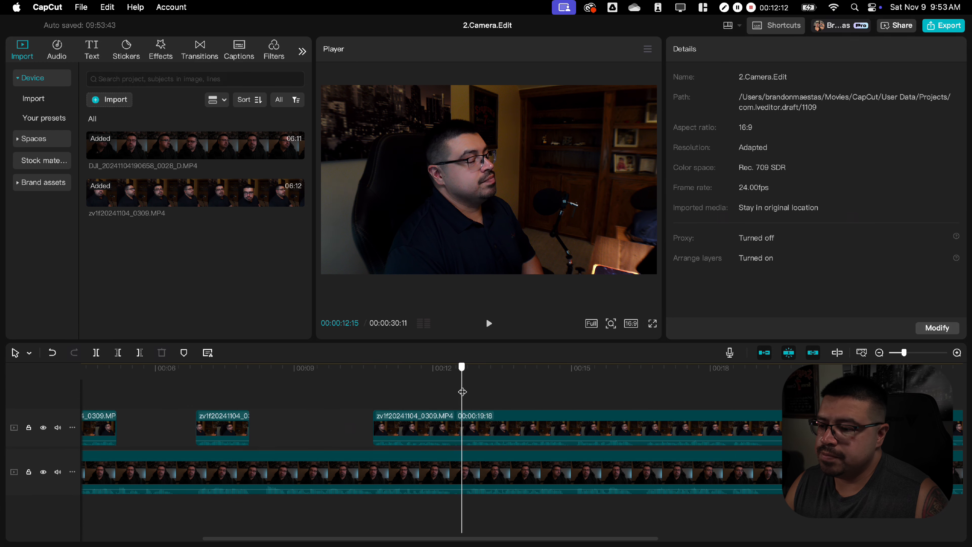
left_click_drag(462, 392, 451, 394)
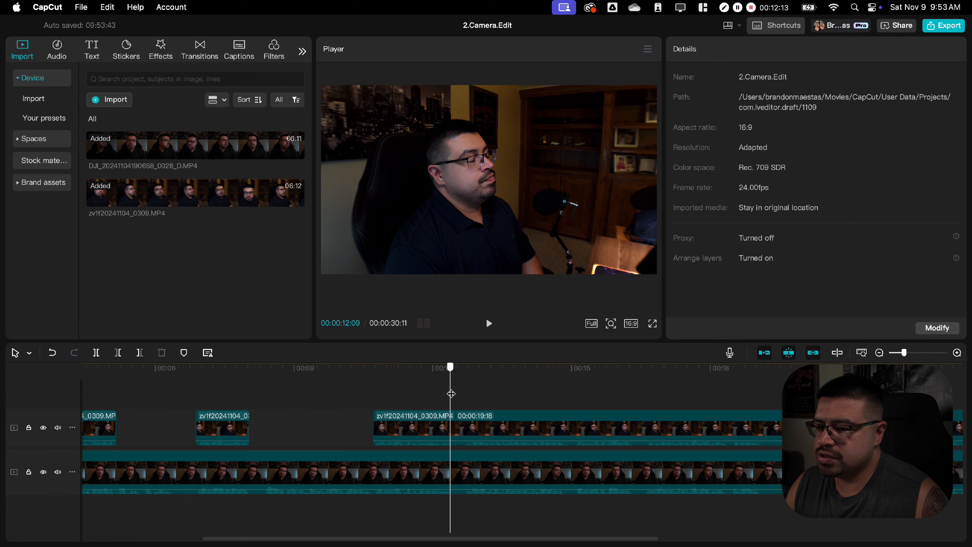
left_click(477, 429)
key("super+b")
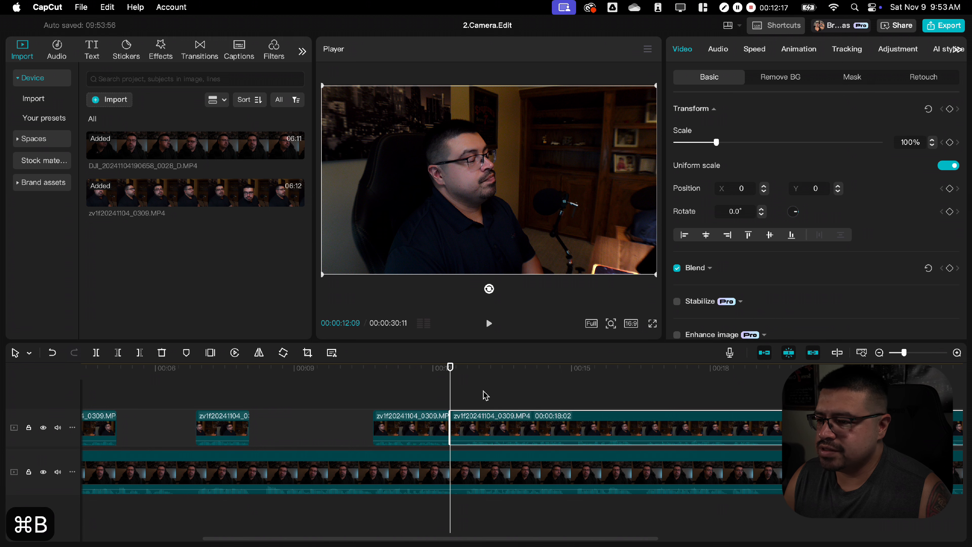
Step: Delete the short upper zv1f segment between 00:00:12:09 and about 00:00:13:08
scroll(440, 387, "right", 4)
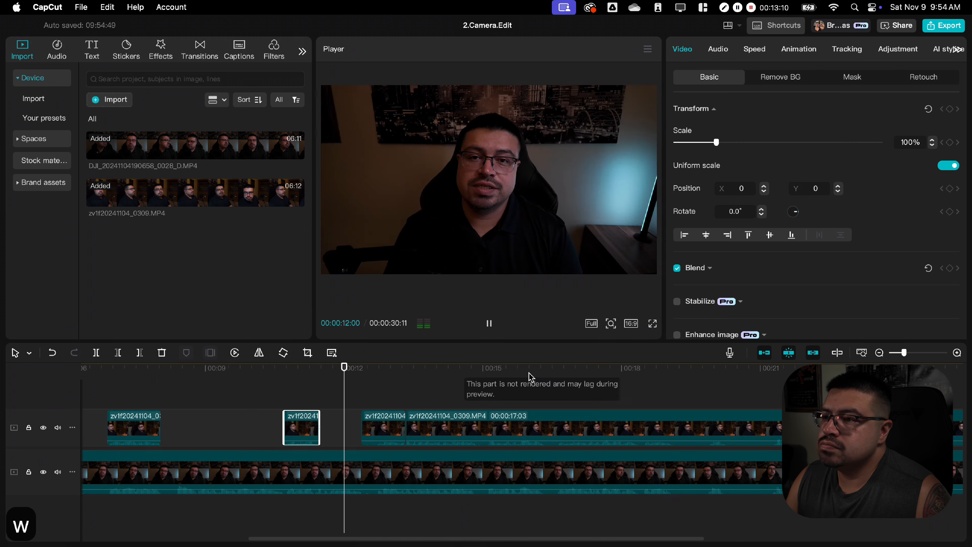
left_click(390, 399)
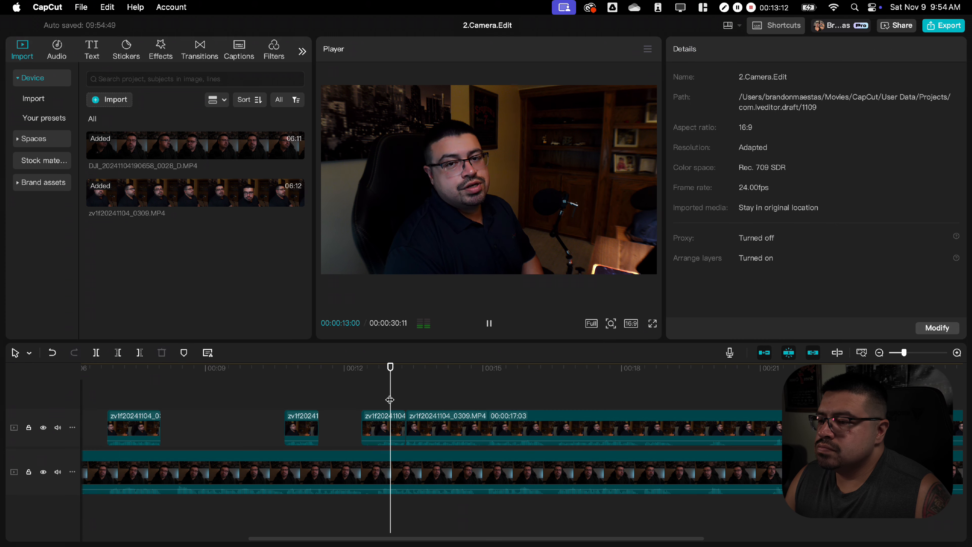
left_click(390, 426)
key("BackSpace")
Step: Adjust the start of the next upper zv1f segment to about 00:00:13:02, and play back the camera switch
left_click(488, 323)
left_click_drag(407, 420, 520, 434)
left_click(368, 398)
left_click(488, 324)
left_click(368, 398)
left_click(489, 323)
Step: Cut the upper zv1f clip between about 00:00:15:02 and 00:00:17:11, and play back the section around the cut
scroll(490, 406, "right", 3)
left_click(444, 435)
key("super+b")
left_click(347, 404)
scroll(460, 403, "right", 3)
key("space")
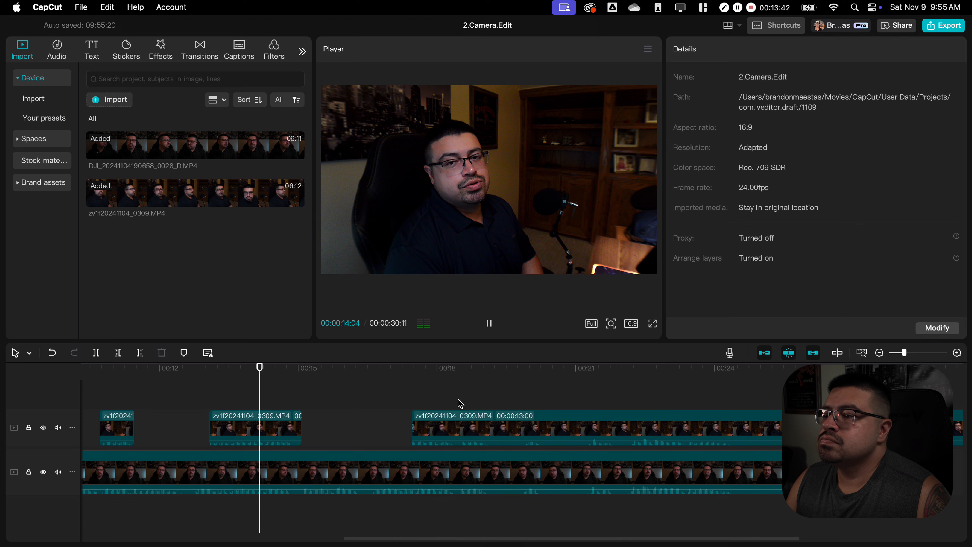
scroll(477, 401, "right", 3)
left_click(435, 403)
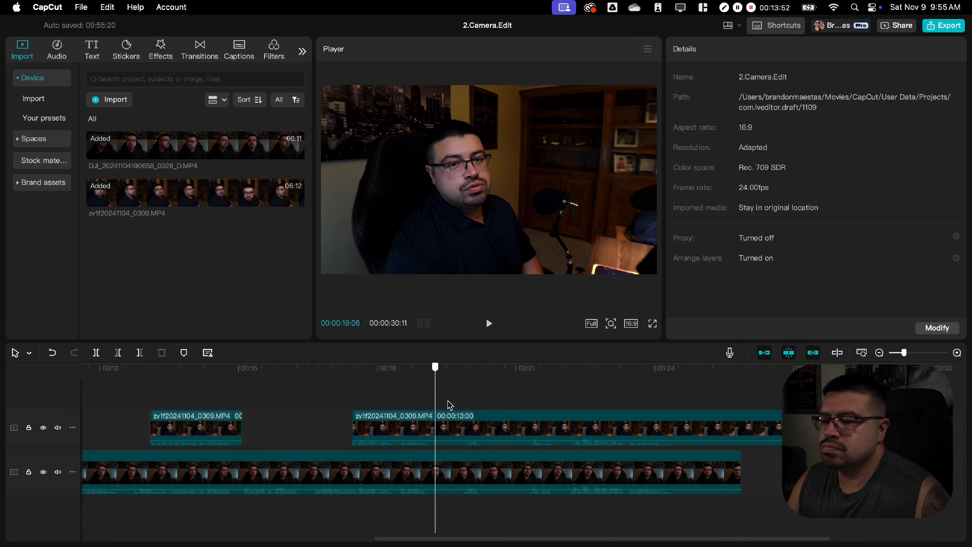
Step: Lower the audio volume of the first two upper zv1f segments to −∞ dB
scroll(420, 404, "left", 10)
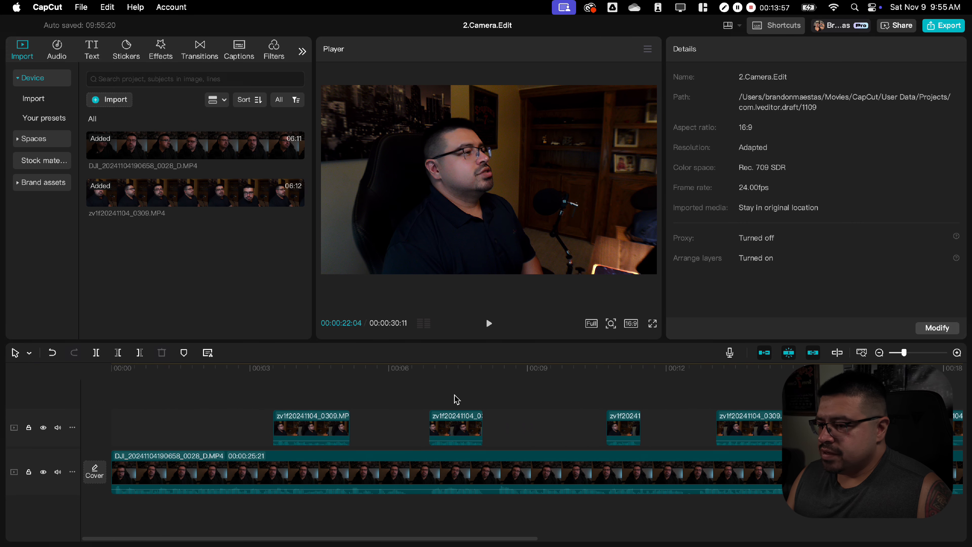
scroll(515, 400, "right", 10)
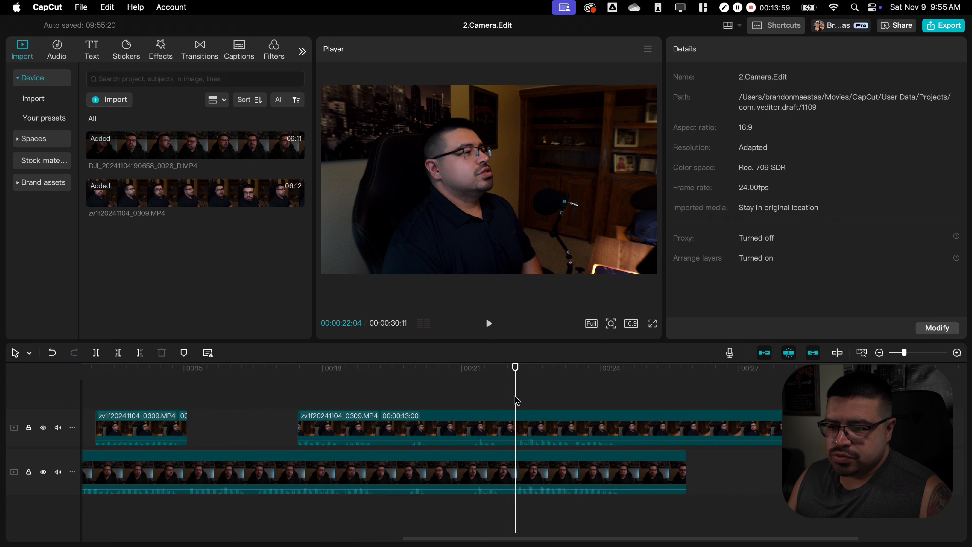
scroll(471, 406, "left", 4)
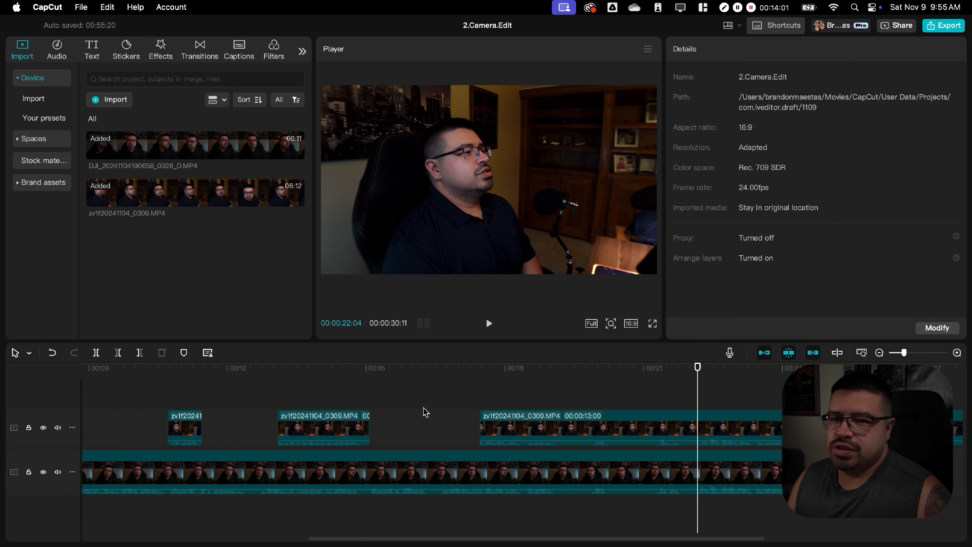
scroll(454, 413, "left", 8)
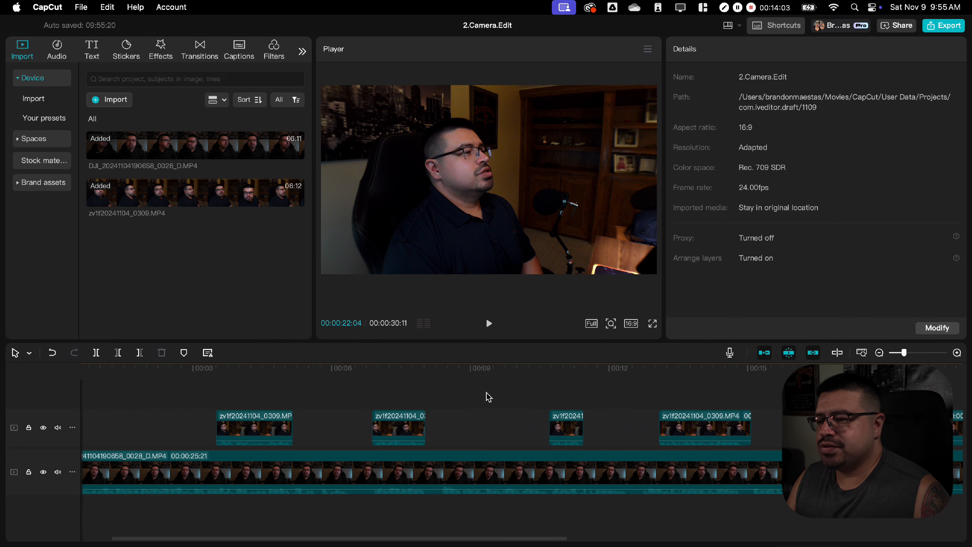
scroll(490, 395, "left", 2)
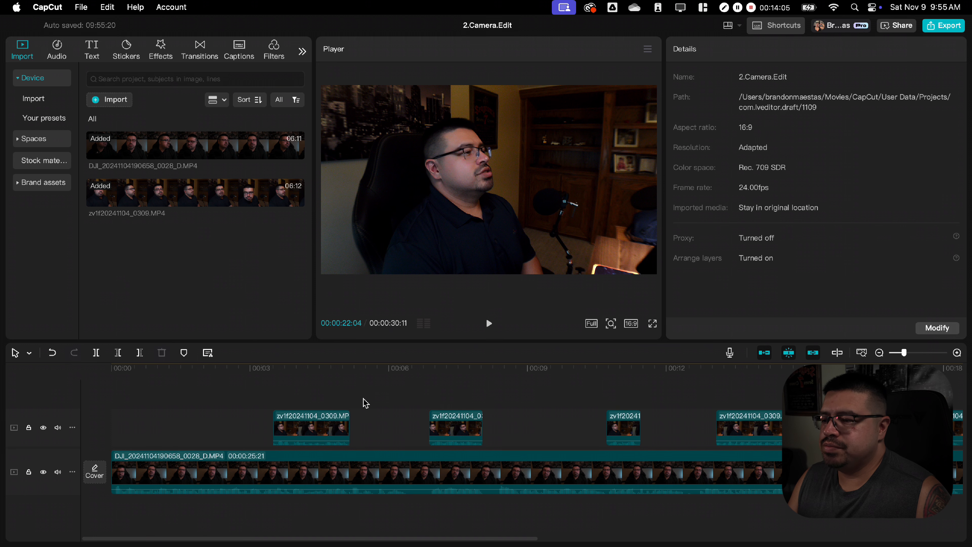
left_click(311, 433)
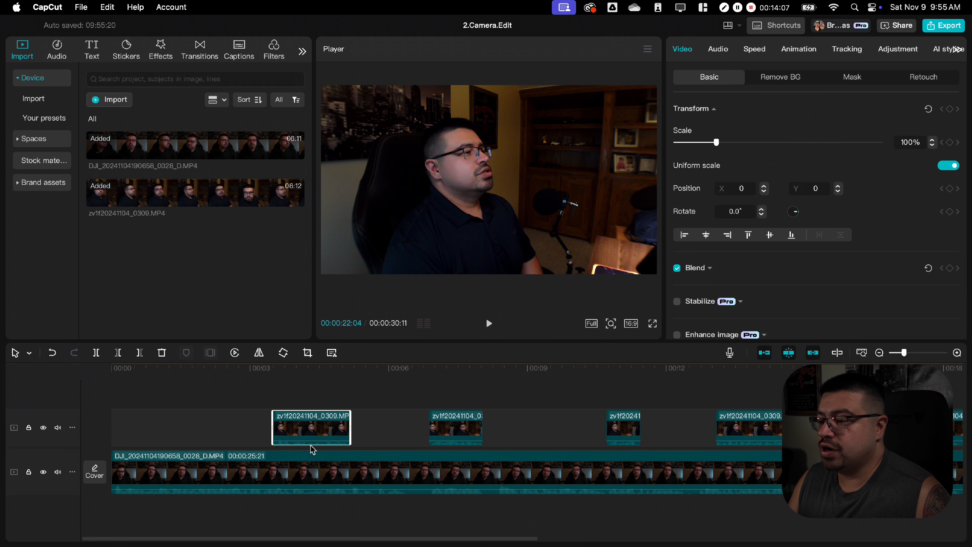
left_click_drag(312, 441, 314, 456)
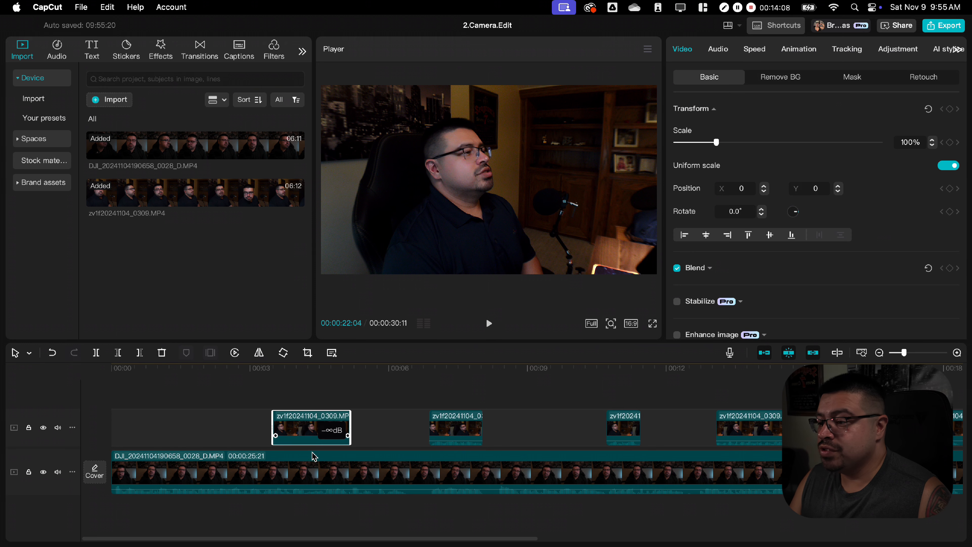
left_click(453, 430)
left_click_drag(458, 441, 459, 444)
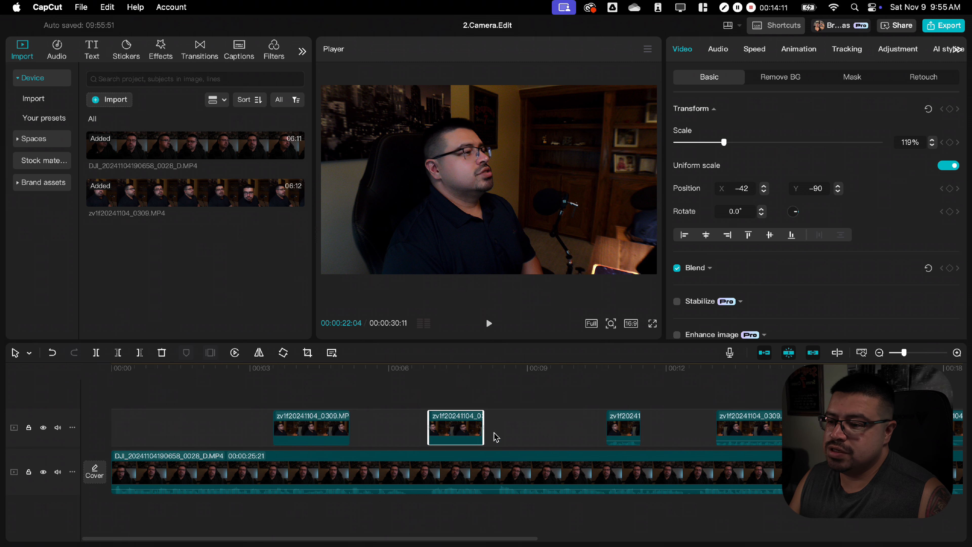
Step: Mute the audio of the remaining three upper zv1f segments, including the long one starting at 00:00:17:11
scroll(495, 436, "right", 5)
left_click(394, 436)
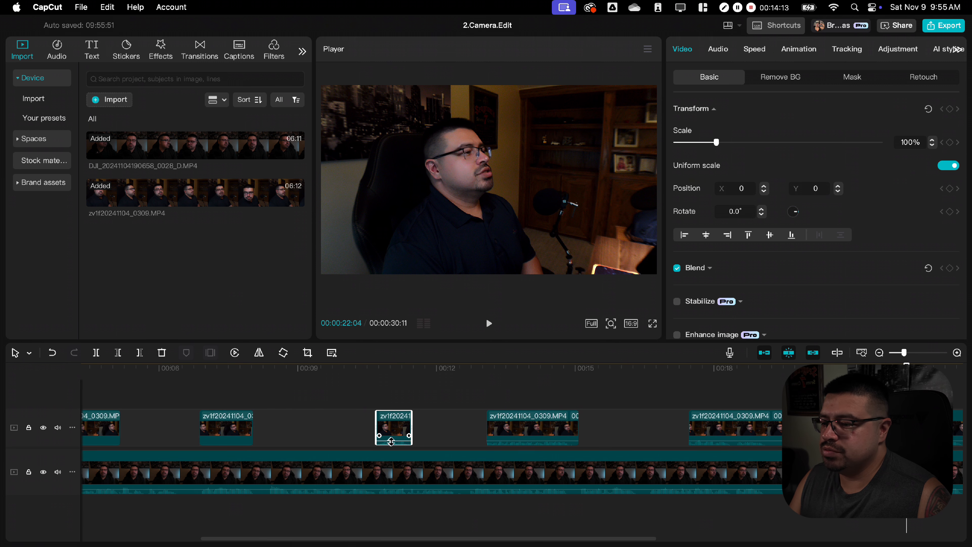
left_click(538, 440)
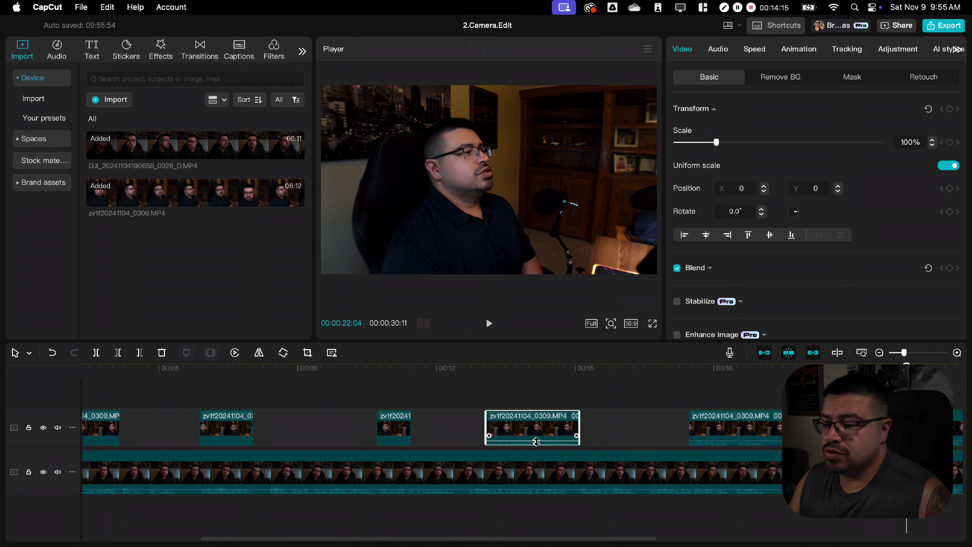
scroll(536, 440, "right", 3)
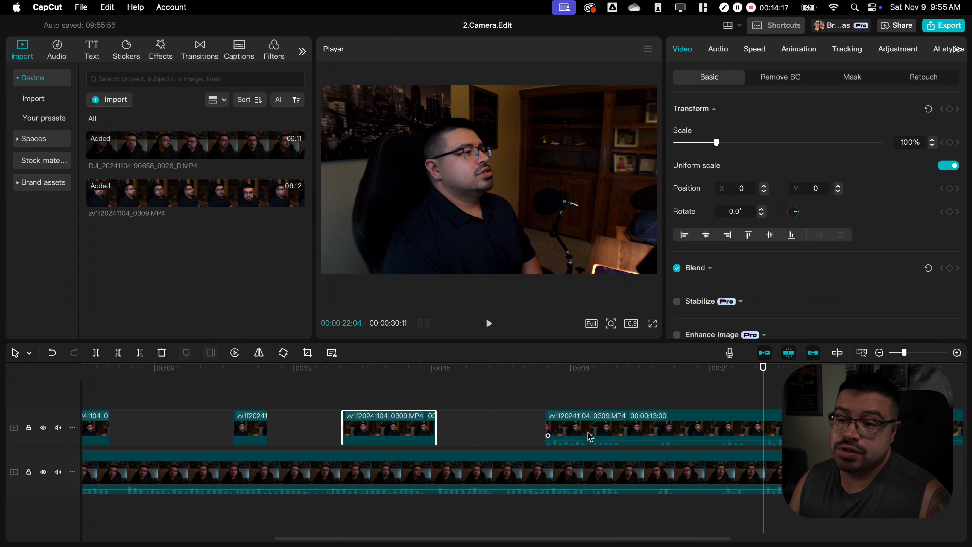
scroll(589, 436, "right", 2)
left_click(521, 441)
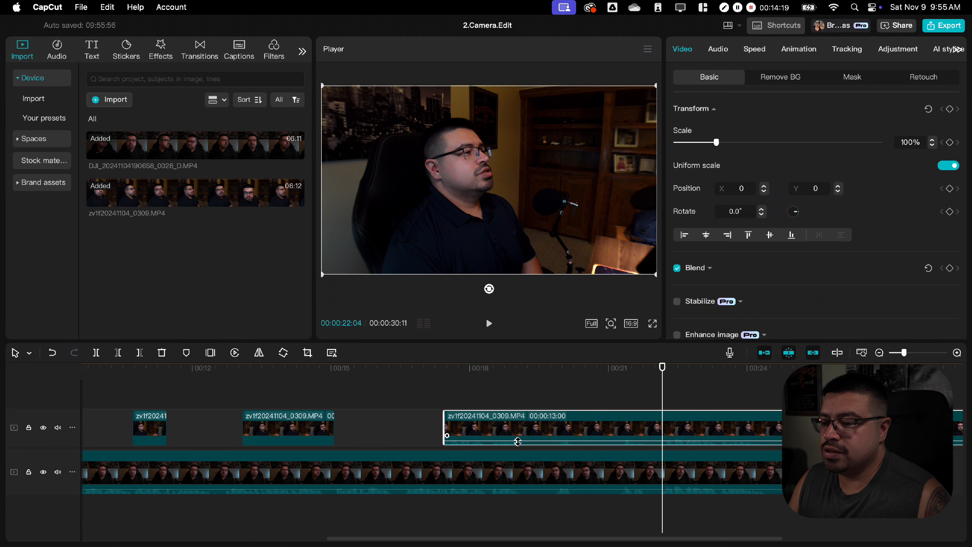
left_click_drag(517, 441, 519, 452)
scroll(543, 432, "right", 3)
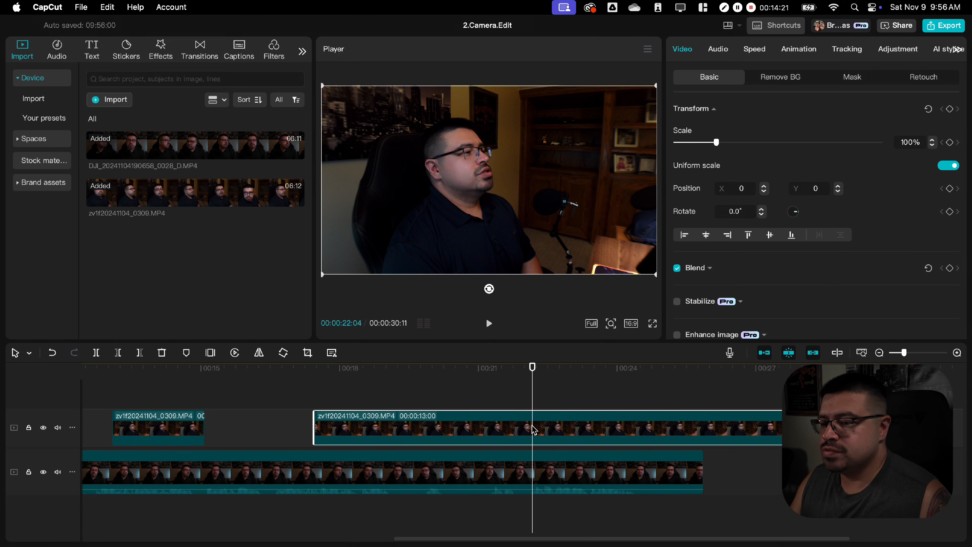
Step: Play from 00:00:17:11 to find the next switch point, and split the upper zv1f clip at 00:00:22:03
scroll(483, 401, "left", 14)
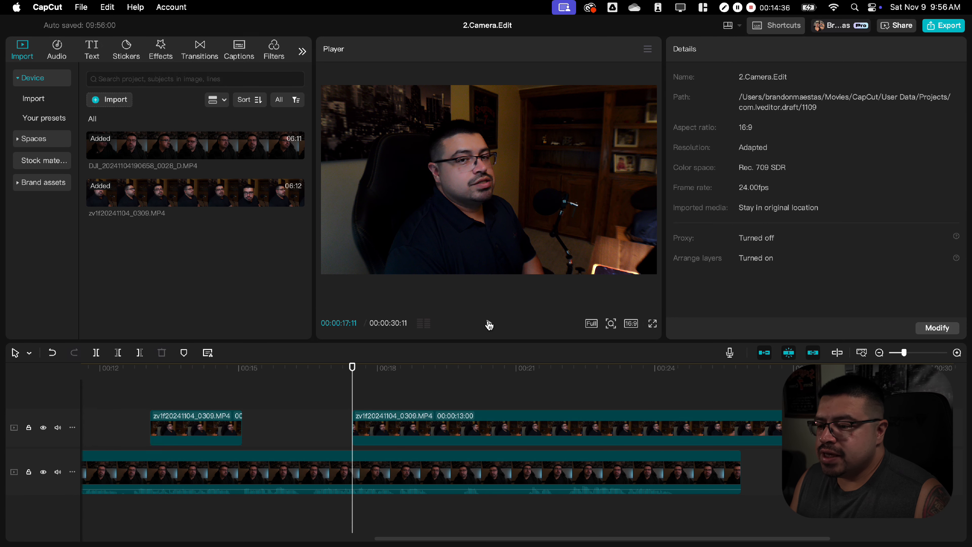
left_click(489, 324)
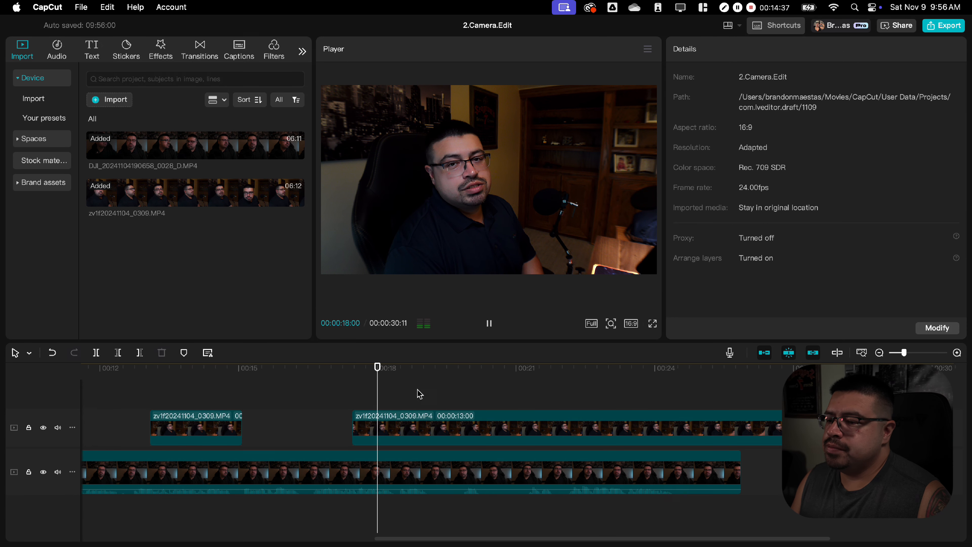
scroll(449, 396, "right", 2)
scroll(447, 399, "left", 1)
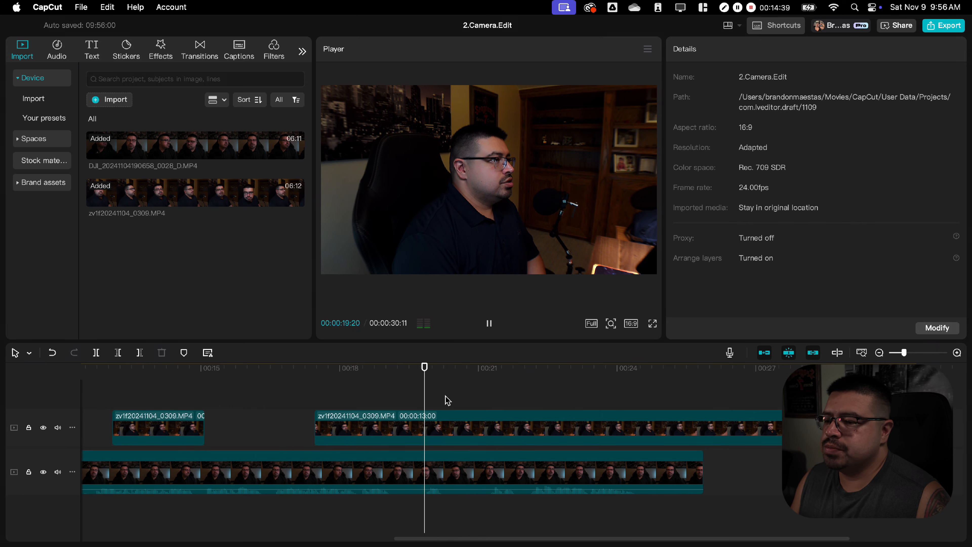
scroll(438, 391, "right", 3)
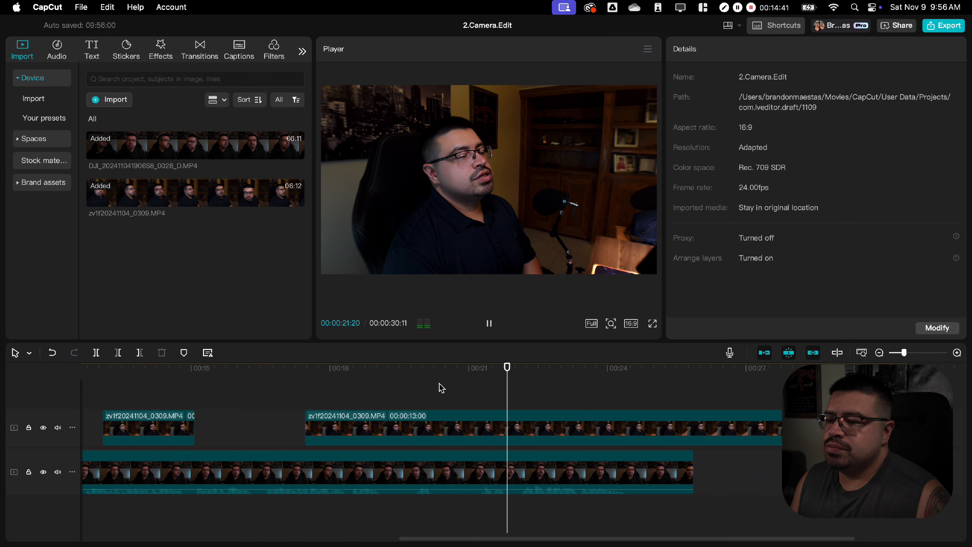
left_click(407, 397)
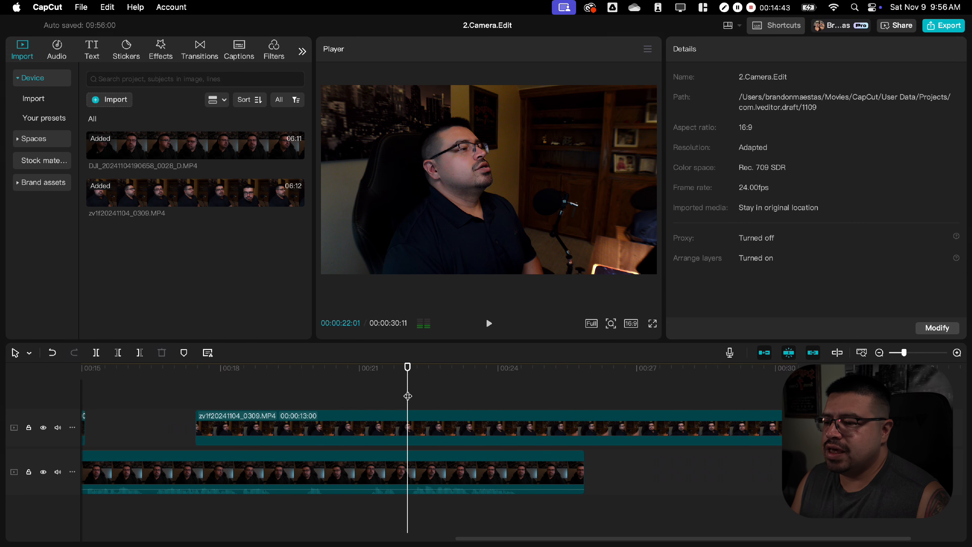
mouse_move(408, 396)
left_mouse_down()
mouse_move(371, 395)
mouse_move(549, 395)
mouse_move(384, 395)
mouse_move(410, 394)
left_mouse_up()
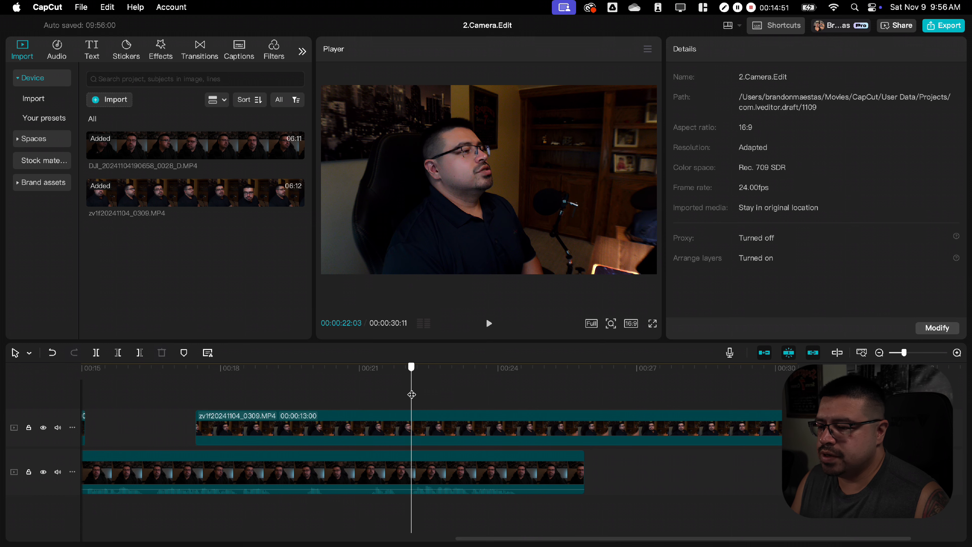
left_click(426, 425)
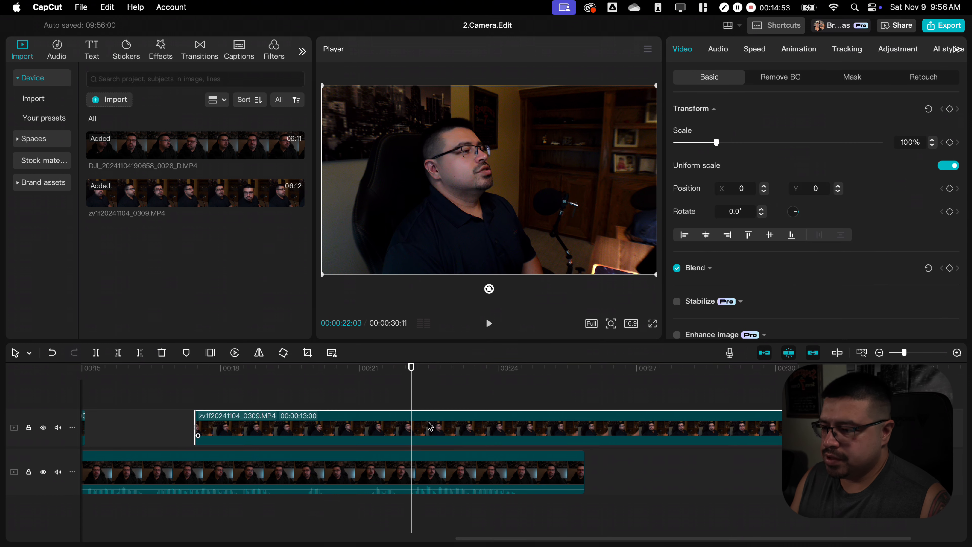
key("super+b")
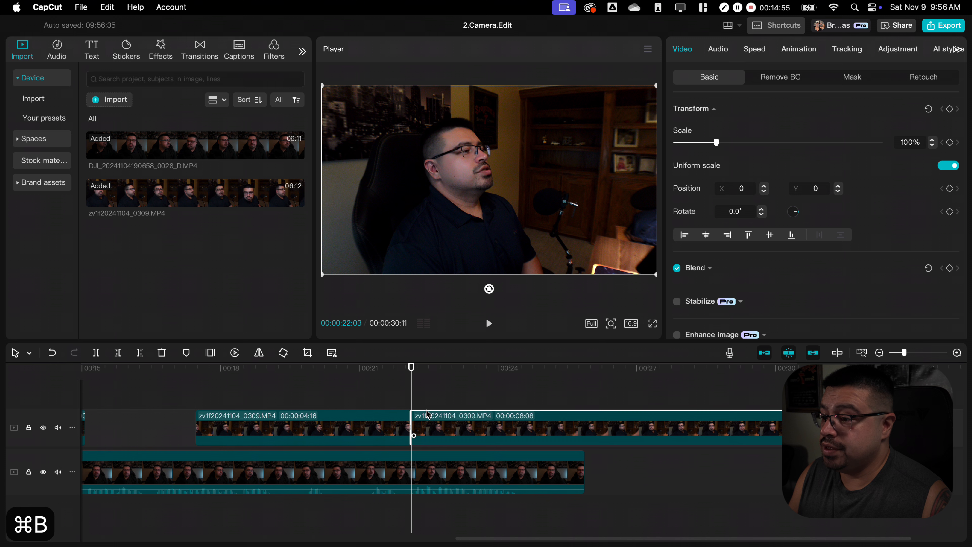
Step: Delete the upper zv1f segment between 00:00:17:11 and 00:00:22:03
left_click(340, 433)
key("BackSpace")
scroll(331, 423, "left", 5)
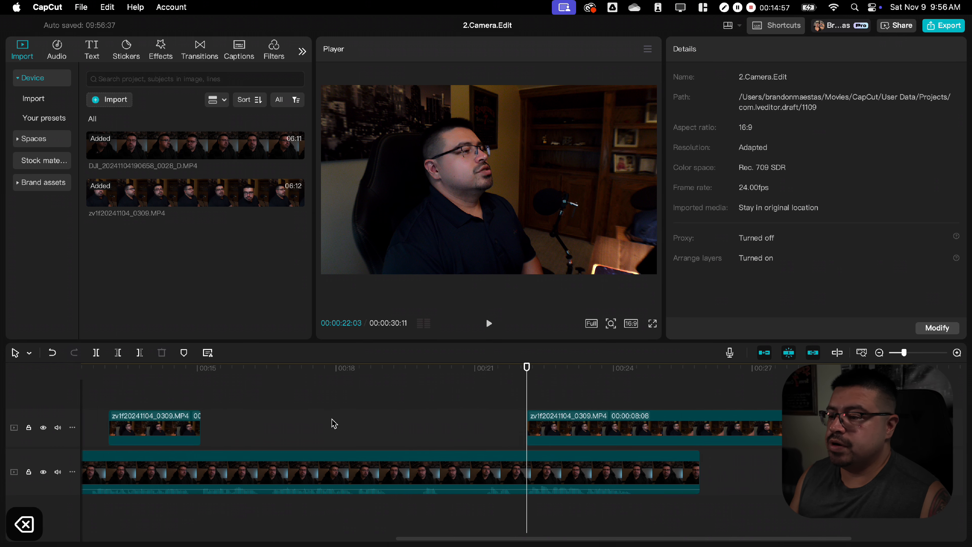
Step: Scrub and play the exposed lower DJI footage around 00:00:18:13 to check it for flicker
left_click(512, 400)
left_click_drag(516, 397, 464, 399)
scroll(463, 397, "left", 5)
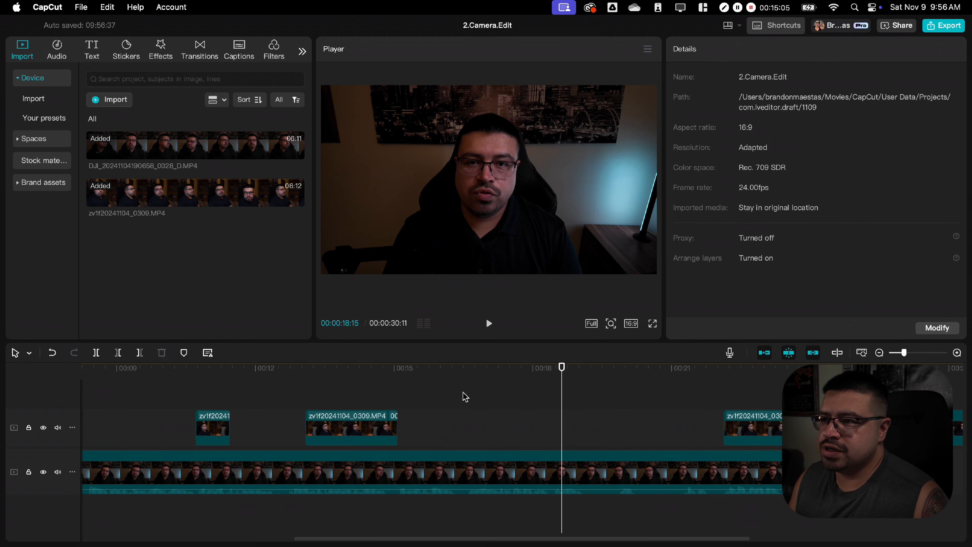
left_click(461, 395)
left_click(489, 324)
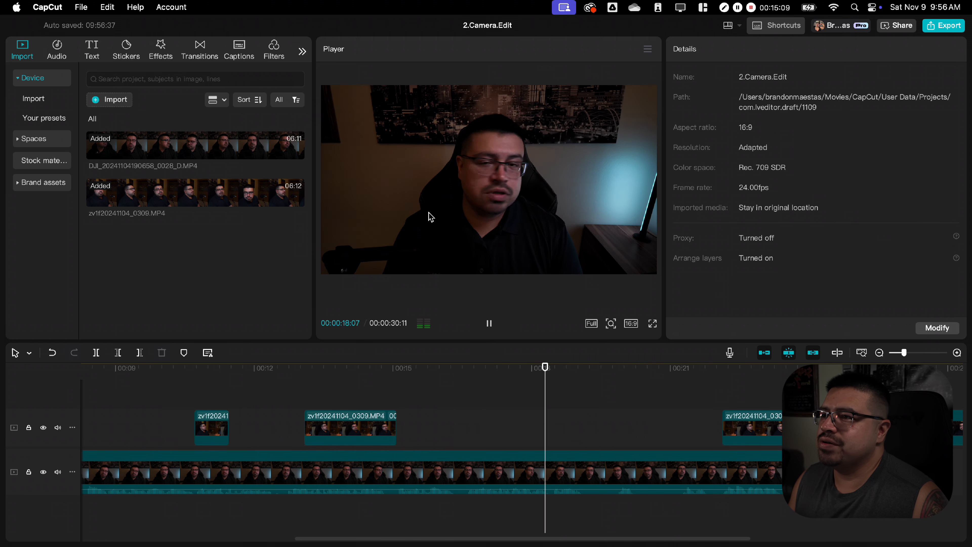
left_click(556, 402)
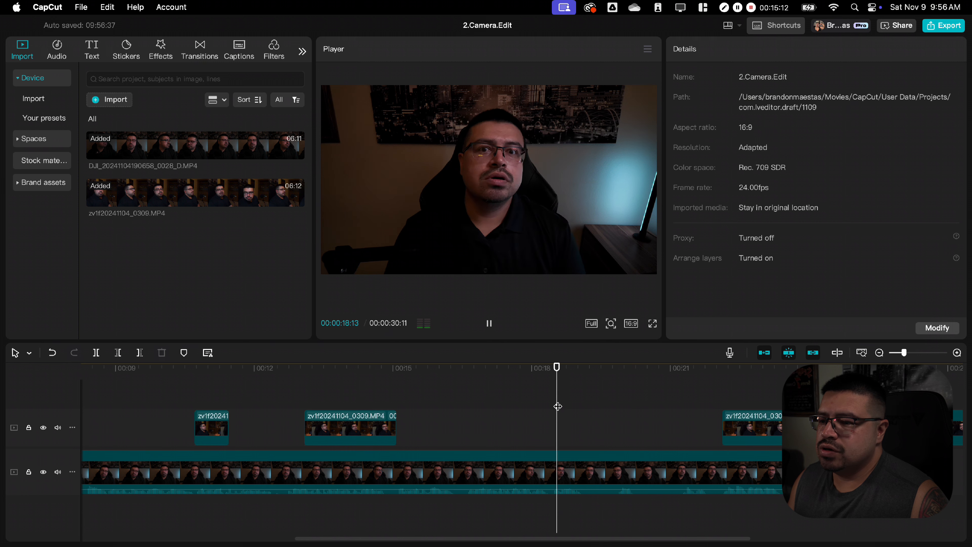
Step: Turn on Remove flickers for the lower DJI clip
left_click(482, 473)
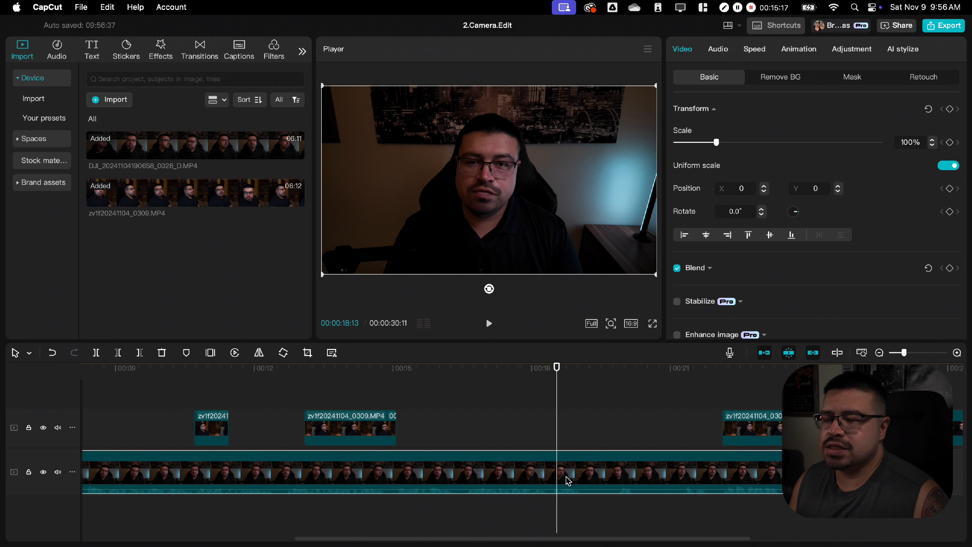
scroll(808, 209, "down", 10)
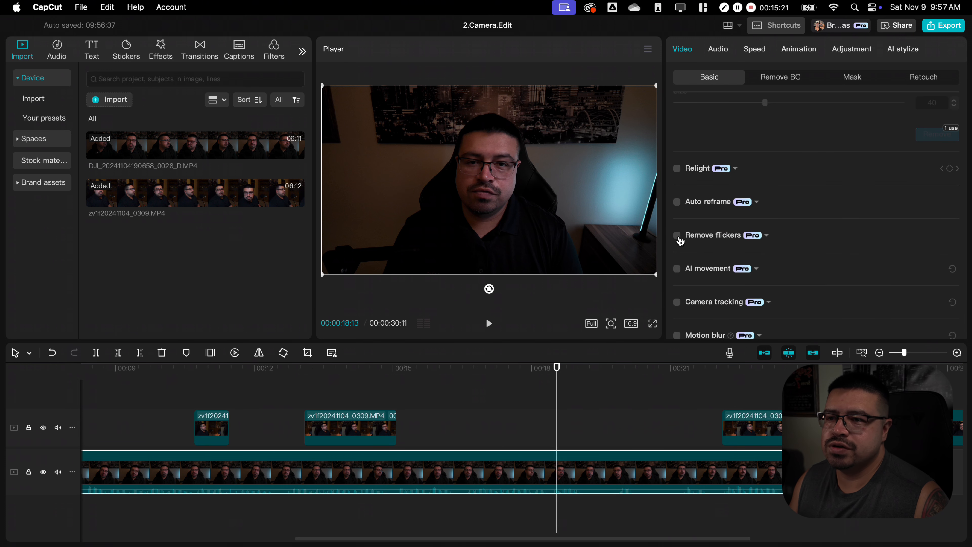
left_click(677, 235)
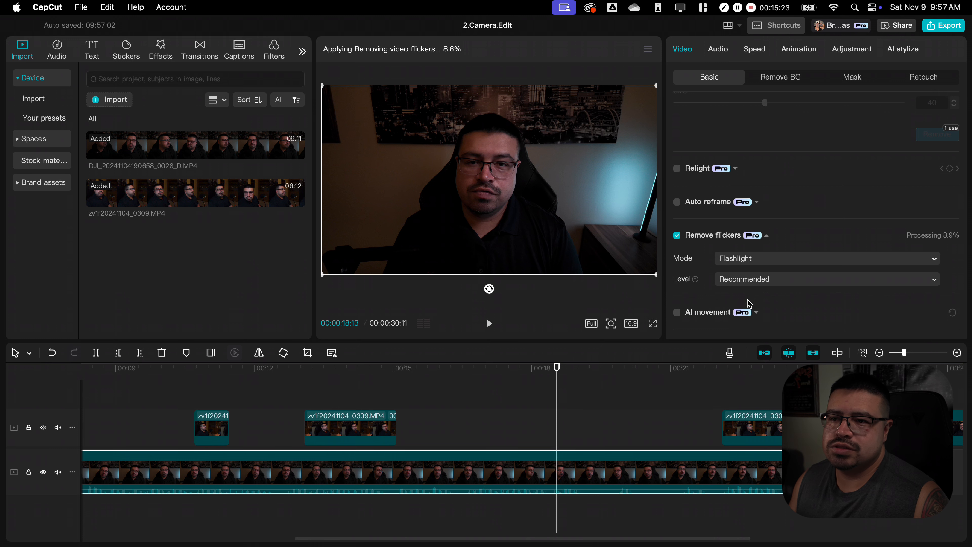
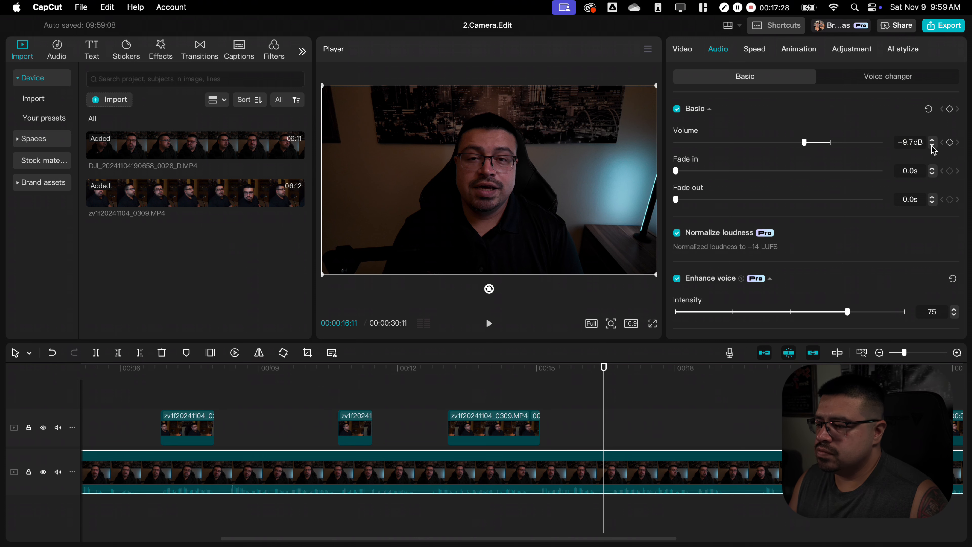
Step: Play and scrub the lower DJI footage between about 00:00:16:05 and 00:00:18:13 to check the flicker removal
key("space")
left_click(532, 411)
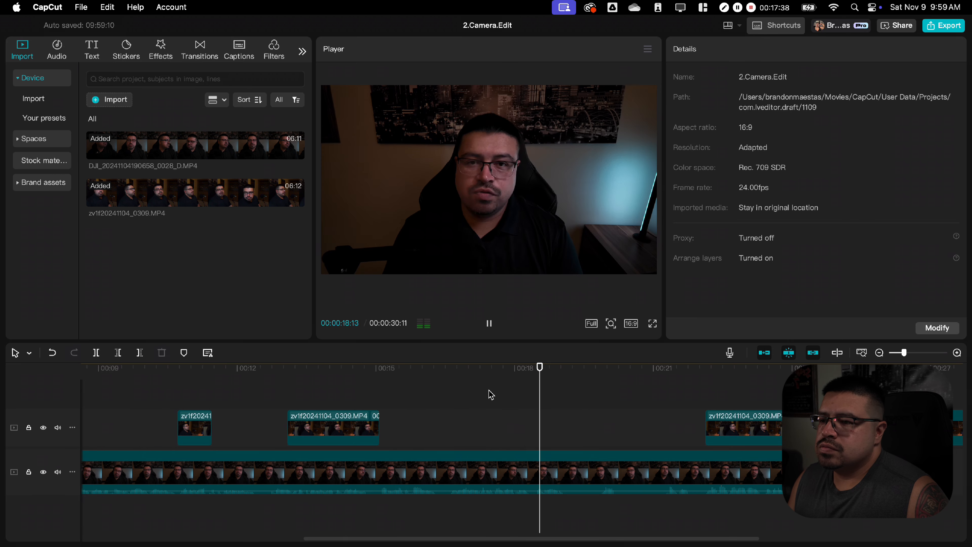
left_click(491, 394)
scroll(494, 393, "left", 3)
left_click_drag(502, 390, 572, 396)
Step: Set the lower DJI clip's exposure to 12, checking the brightness at several frames between 00:00:15:14 and 00:00:18:01
left_click(559, 469)
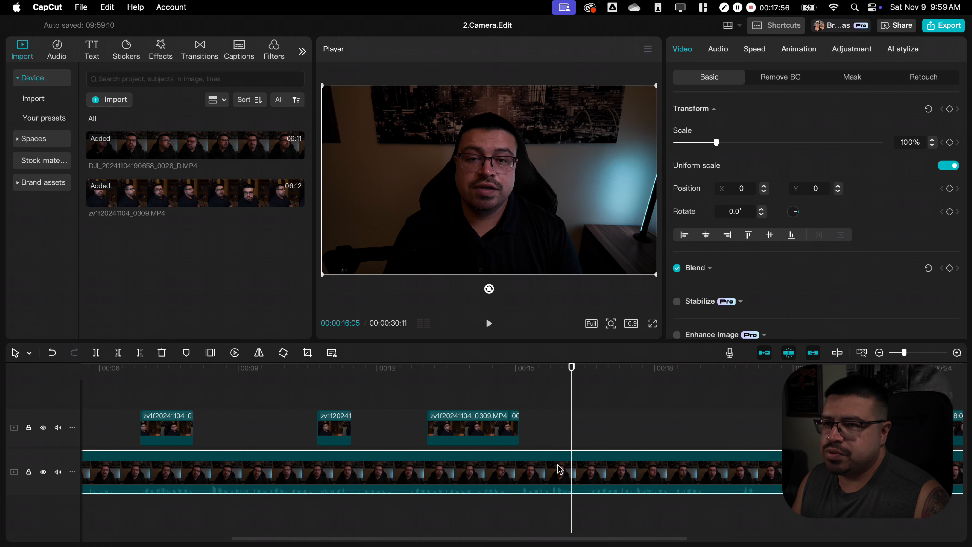
left_click(859, 52)
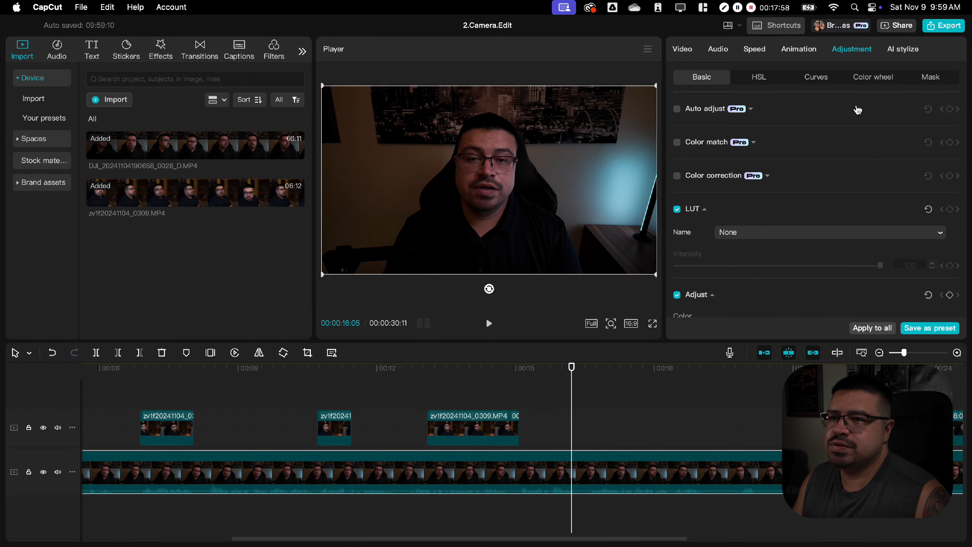
scroll(792, 220, "down", 3)
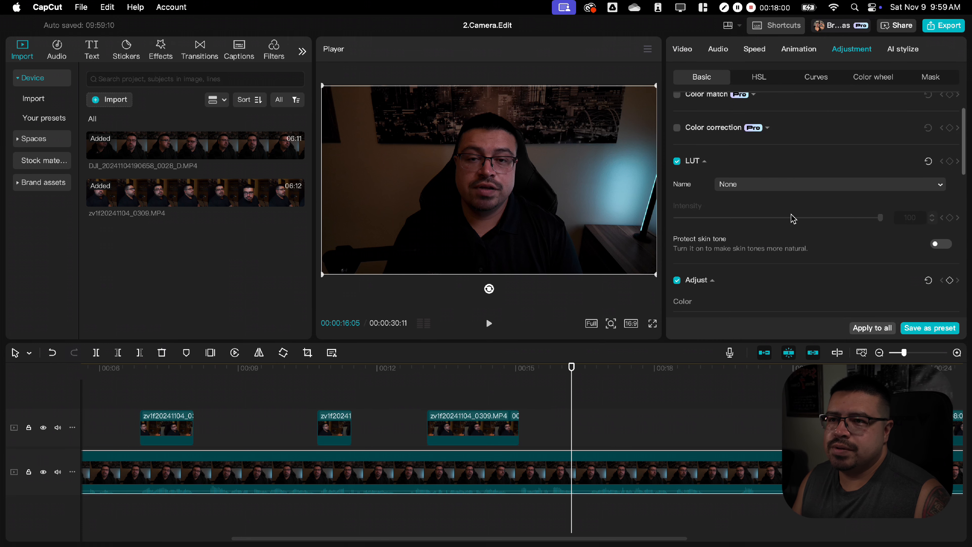
scroll(792, 219, "up", 3)
scroll(823, 205, "down", 6)
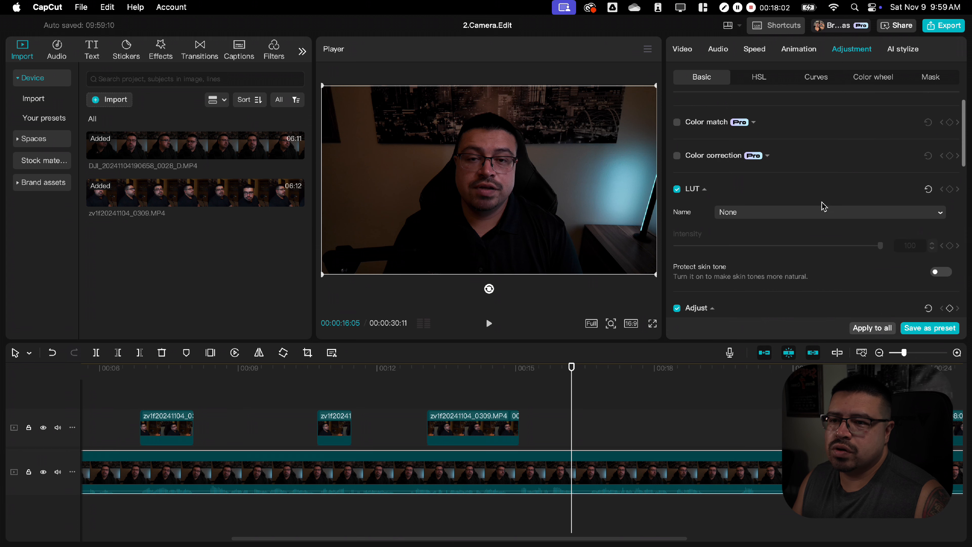
scroll(823, 205, "down", 3)
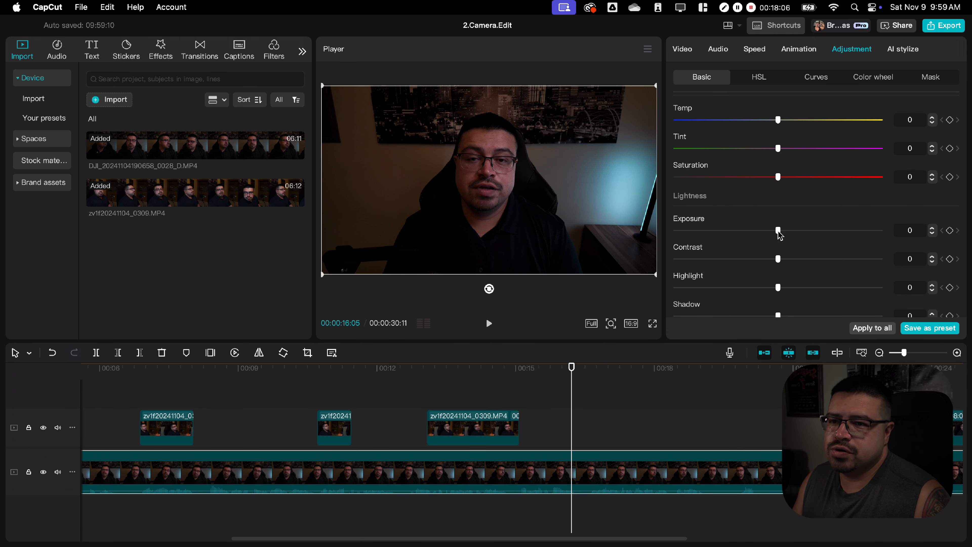
left_click_drag(780, 231, 784, 231)
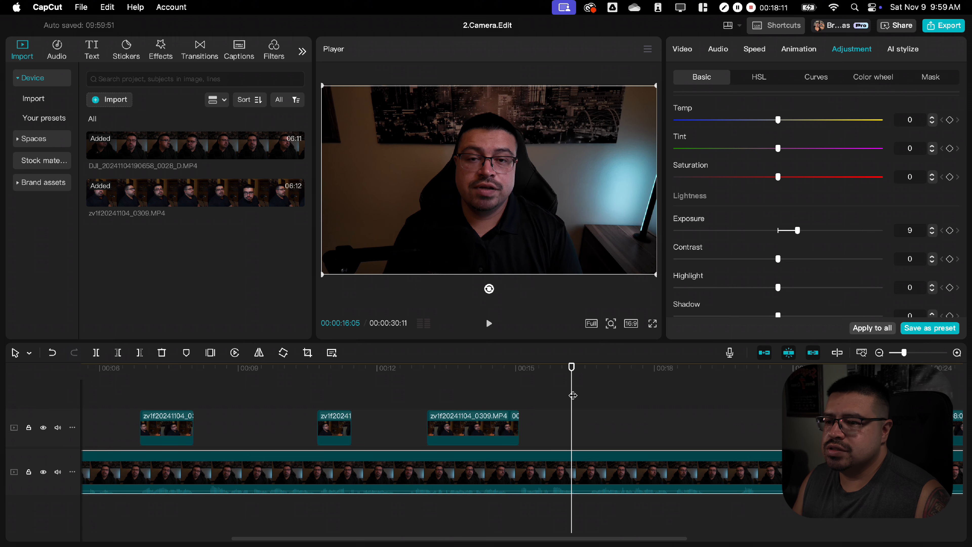
left_click_drag(572, 395, 558, 374)
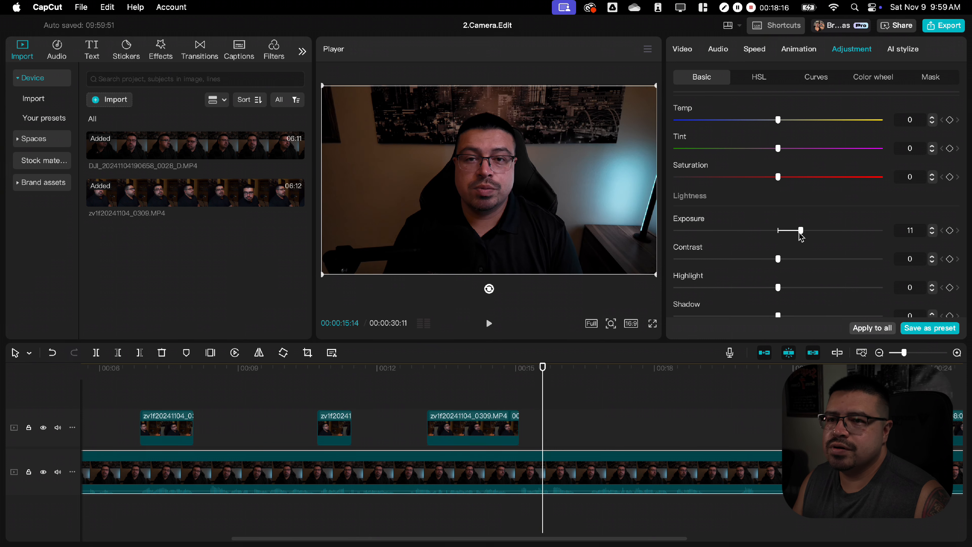
left_click_drag(545, 389, 657, 385)
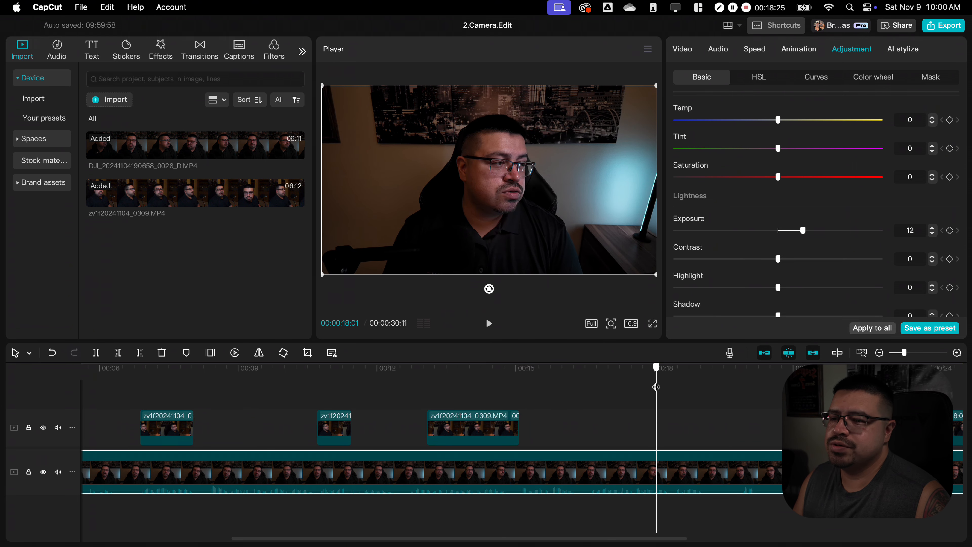
Step: Split the lower DJI clip at 00:00:22:03, where the last upper zv1f segment starts
scroll(592, 388, "right", 5)
scroll(593, 389, "right", 2)
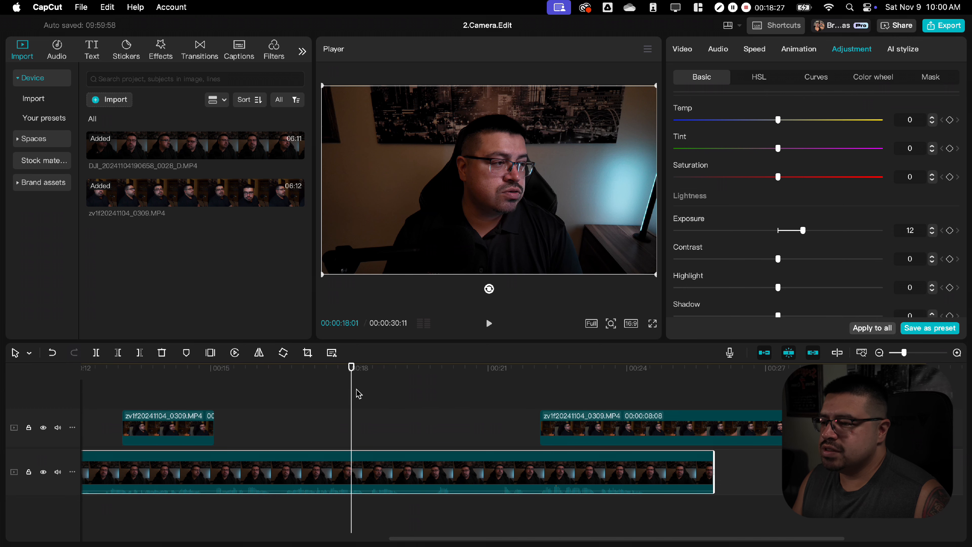
scroll(356, 403, "right", 3)
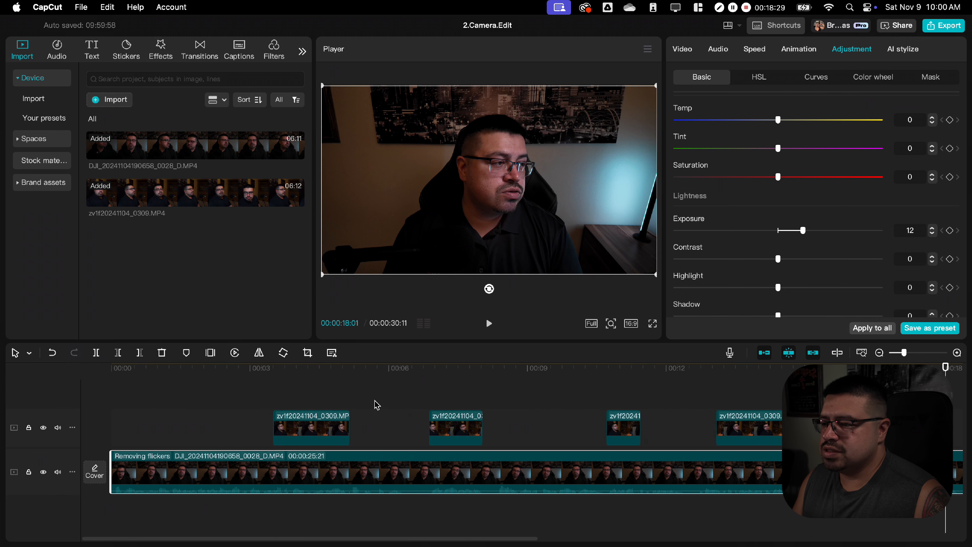
scroll(401, 398, "left", 1)
left_click(384, 398)
left_click_drag(384, 399, 471, 400)
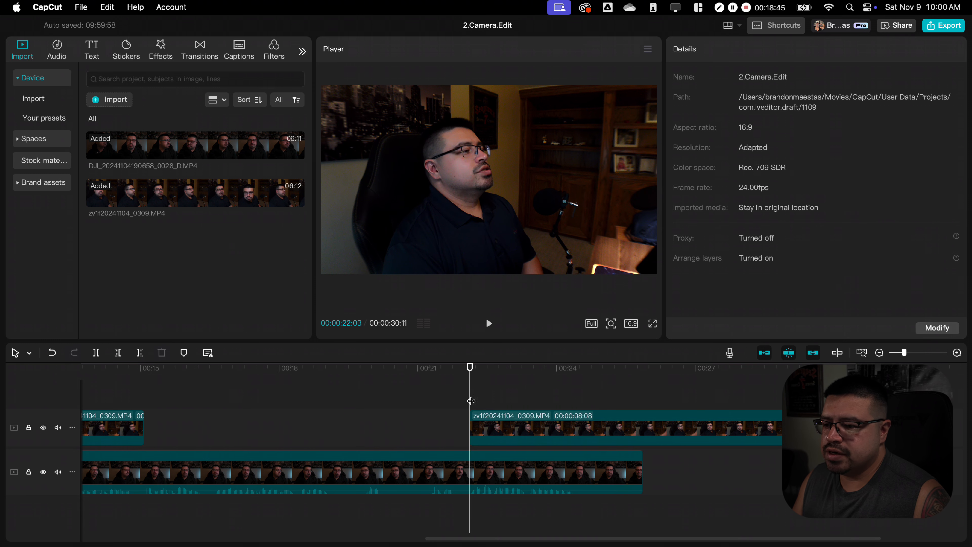
left_click(493, 478)
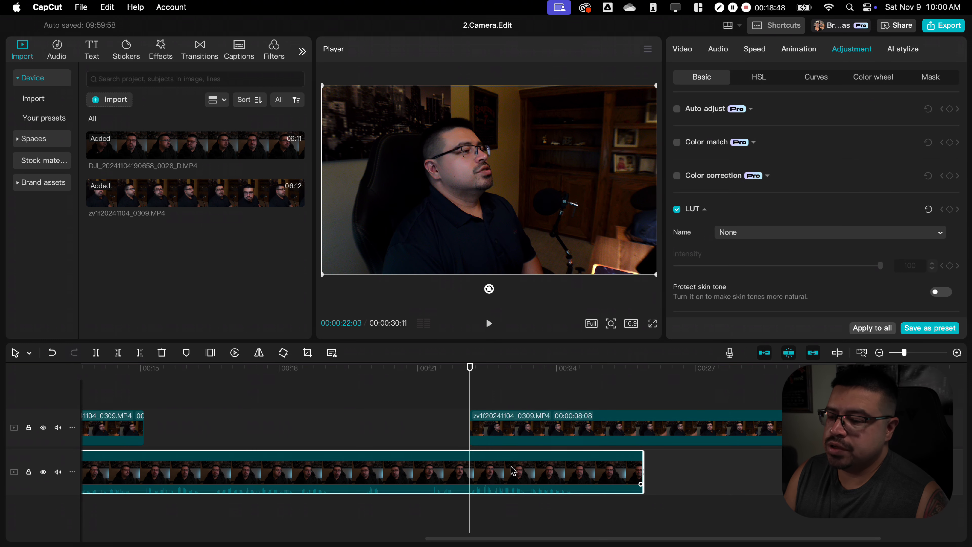
key("super+b")
Step: Combine the upper zv1f segment and the lower DJI segment after 00:00:22:03 into a compound clip
left_click(591, 525)
left_click_drag(625, 523, 597, 419)
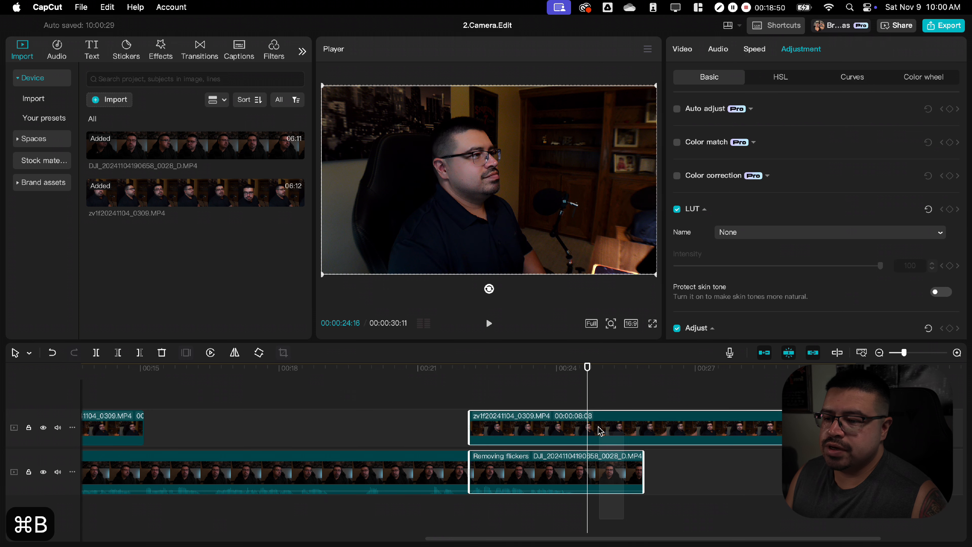
right_click(549, 437)
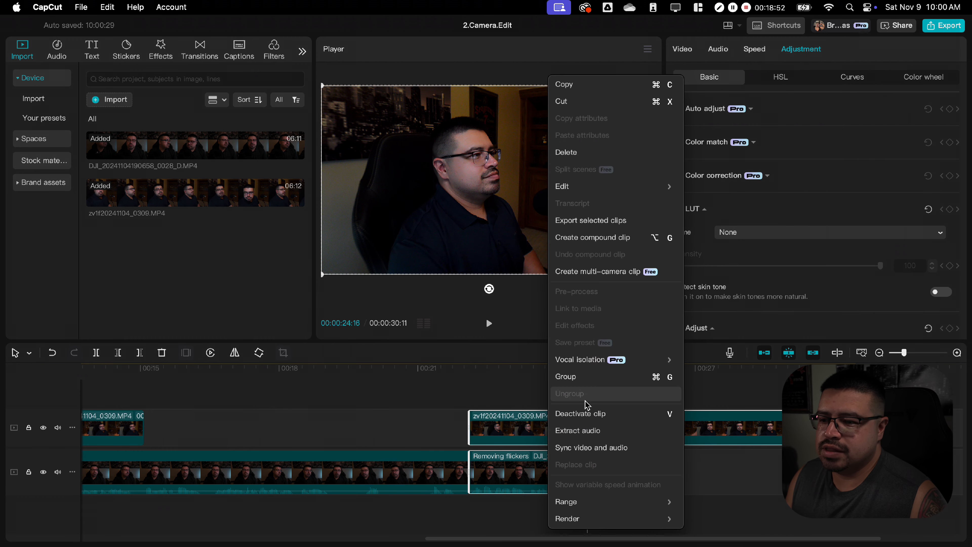
left_click(609, 238)
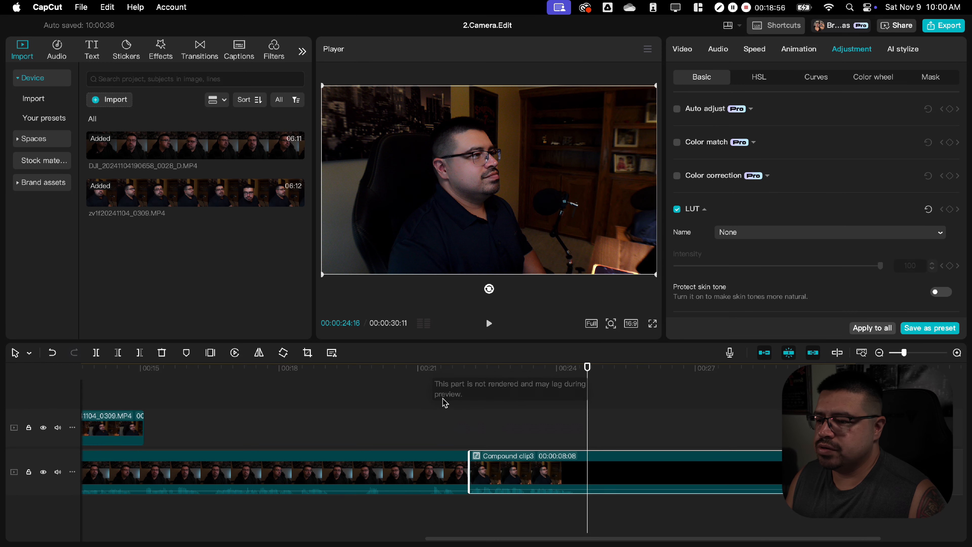
Step: Split the lower DJI clip at five points from 00:00:19:02 to 00:00:21:18, ahead of the compound clip
left_click(321, 418)
scroll(325, 417, "left", 4)
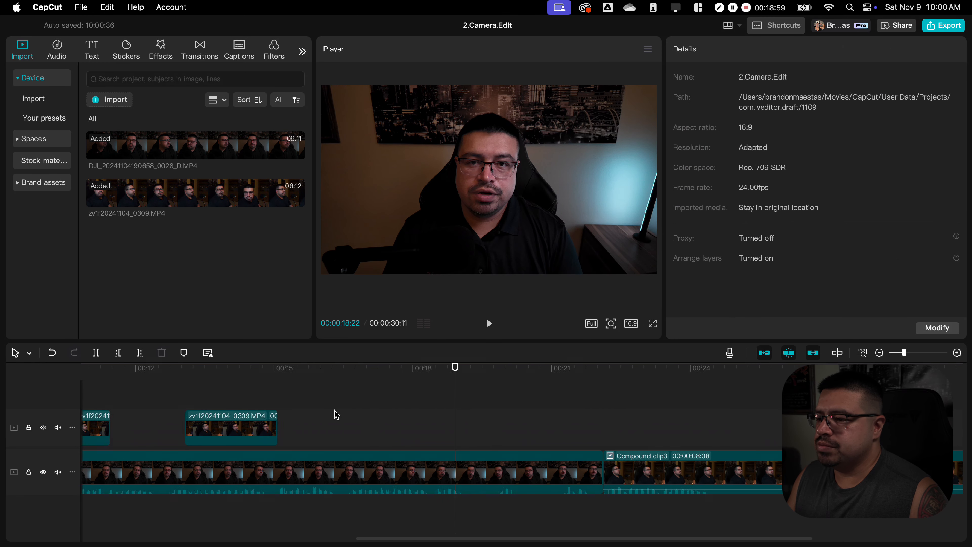
scroll(391, 395, "left", 2)
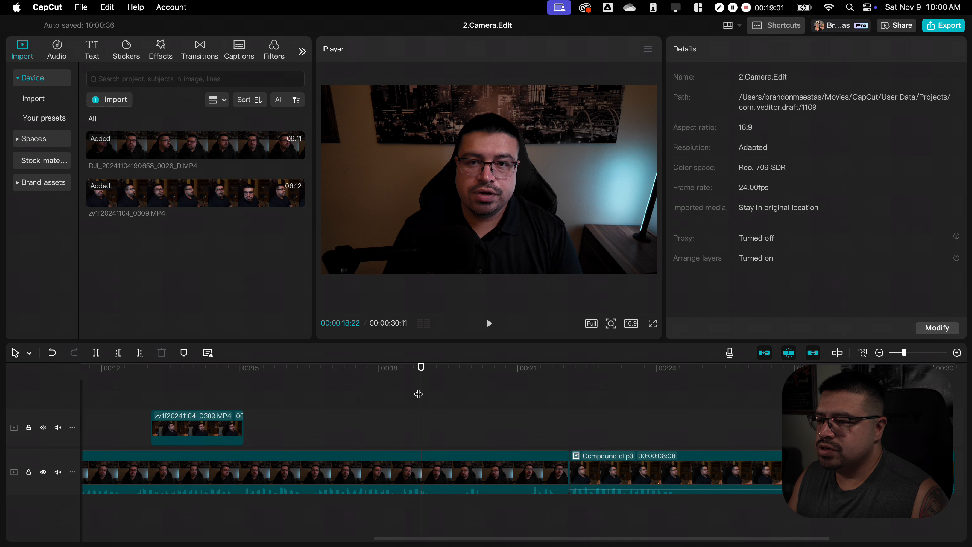
left_click(438, 392)
left_click_drag(437, 393, 425, 395)
left_click(450, 461)
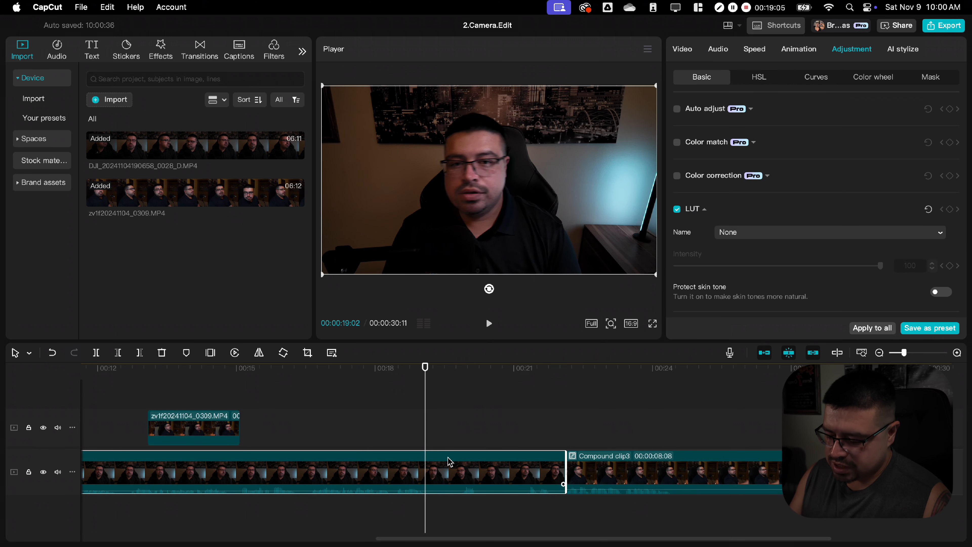
key("super+b")
left_click_drag(440, 401, 547, 421)
key("super+b")
key("super+b")
key("super+b")
key("super+b")
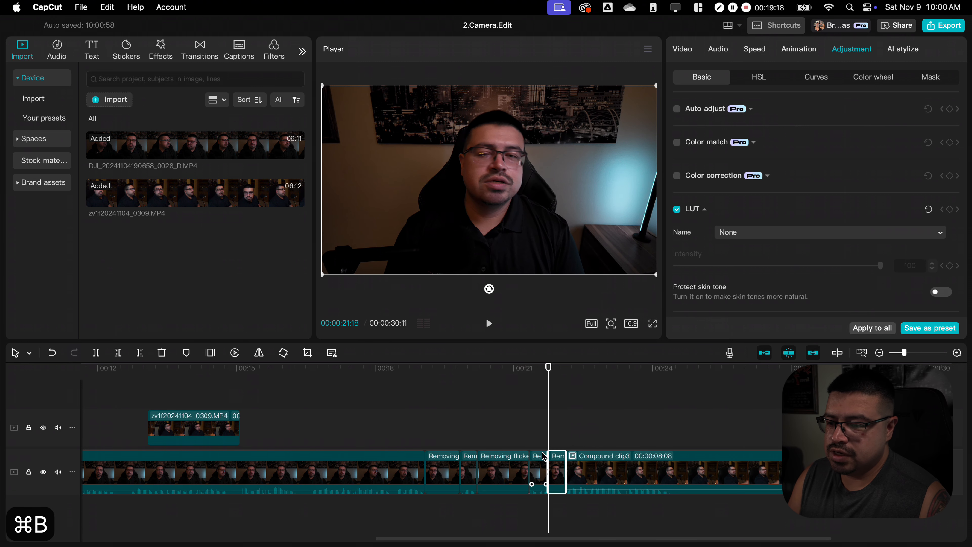
Step: Delete the first, third and fifth of the short DJI segments before the compound clip
scroll(543, 455, "right", 3)
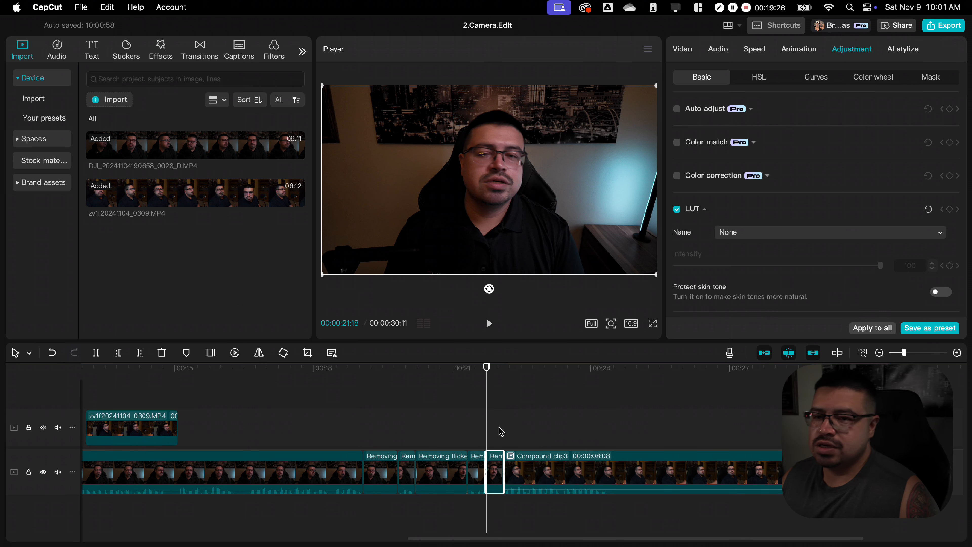
scroll(484, 434, "left", 3)
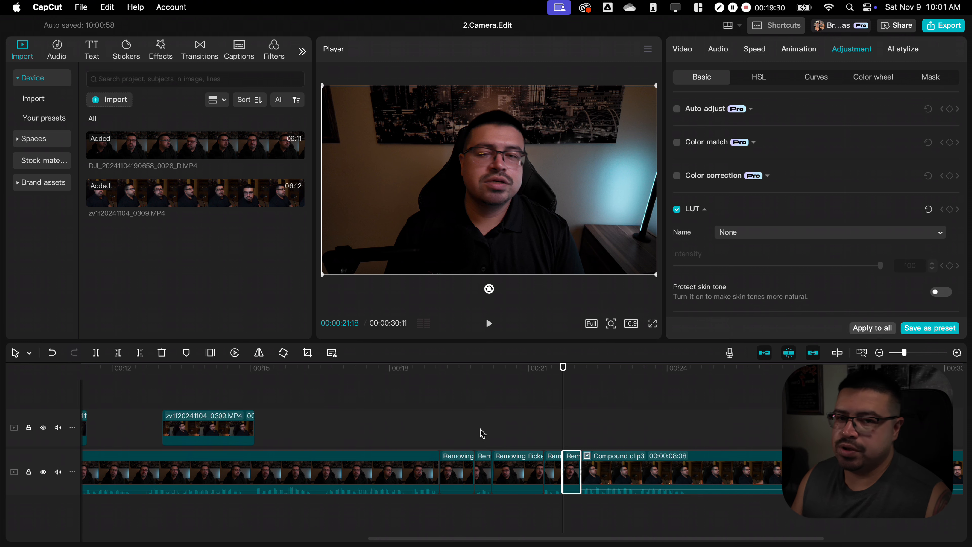
scroll(527, 425, "left", 2)
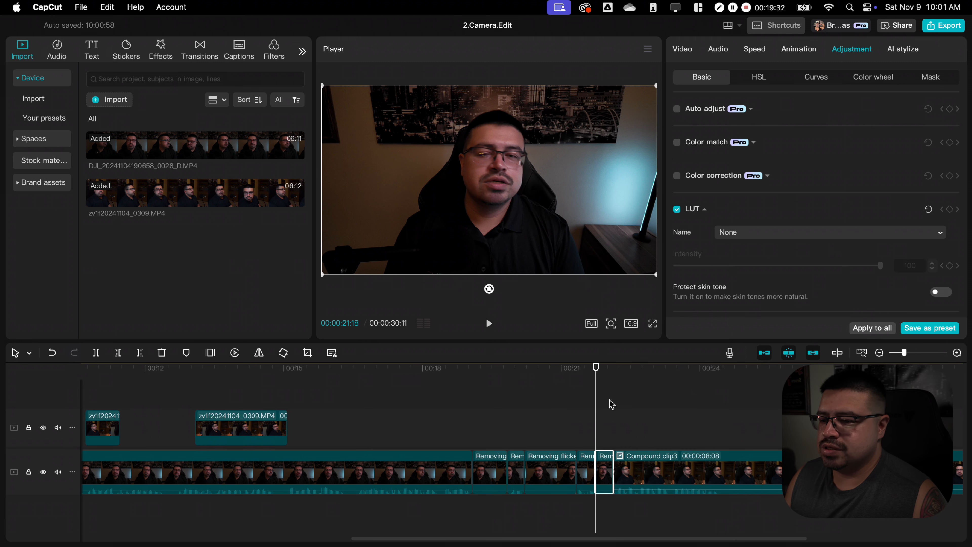
scroll(609, 404, "right", 4)
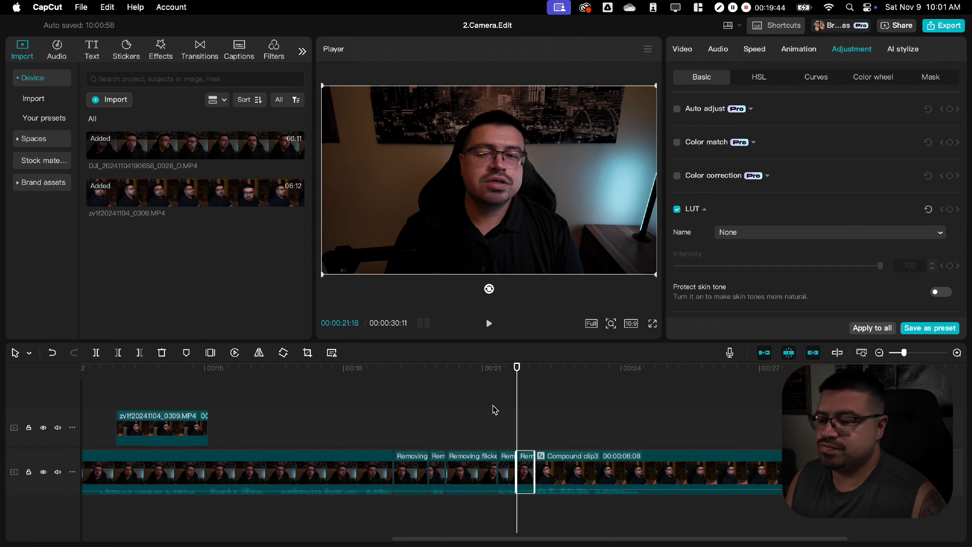
key("BackSpace")
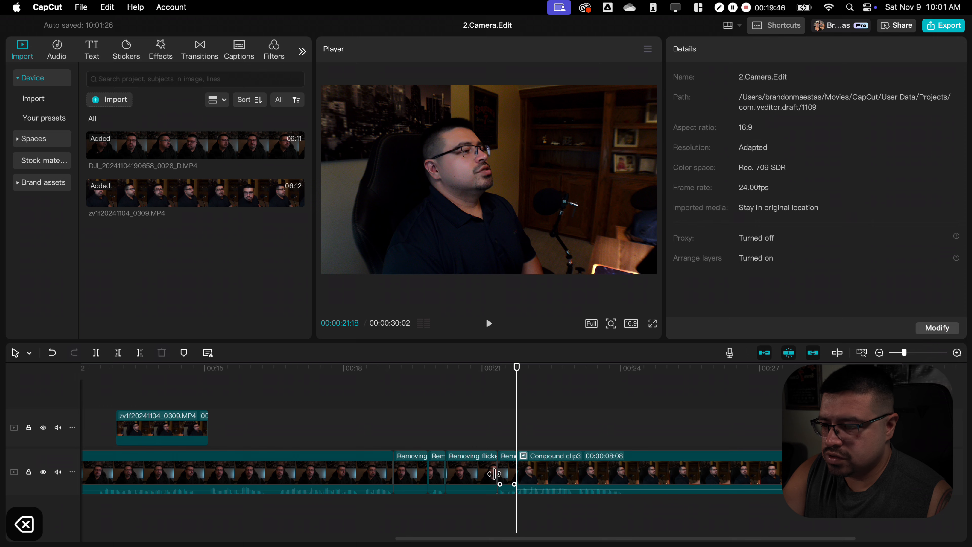
key("BackSpace")
left_click(411, 471)
key("BackSpace")
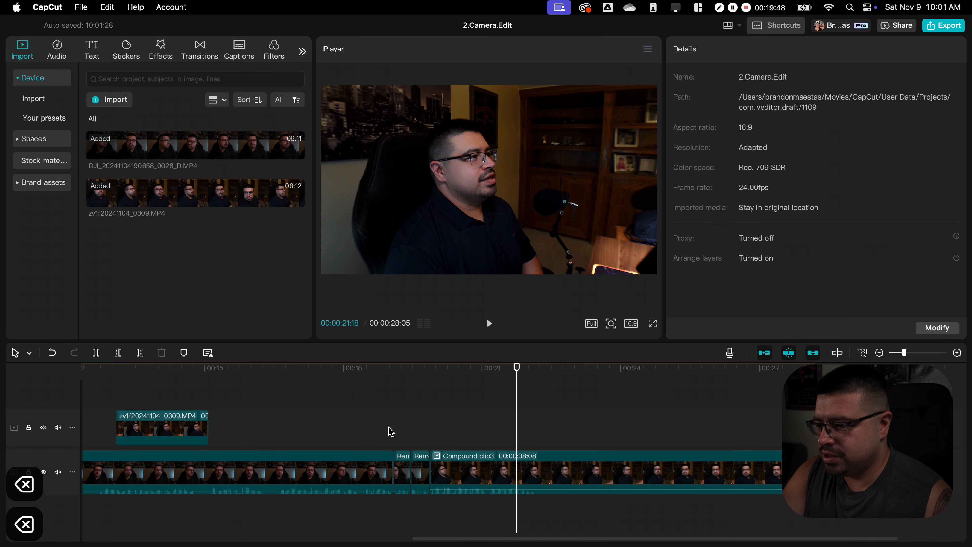
Step: Zoom in on the two remaining short DJI segments and scrub to 00:00:19:08 to review the jump cuts
left_click(380, 428)
key("space")
scroll(428, 424, "up", 4)
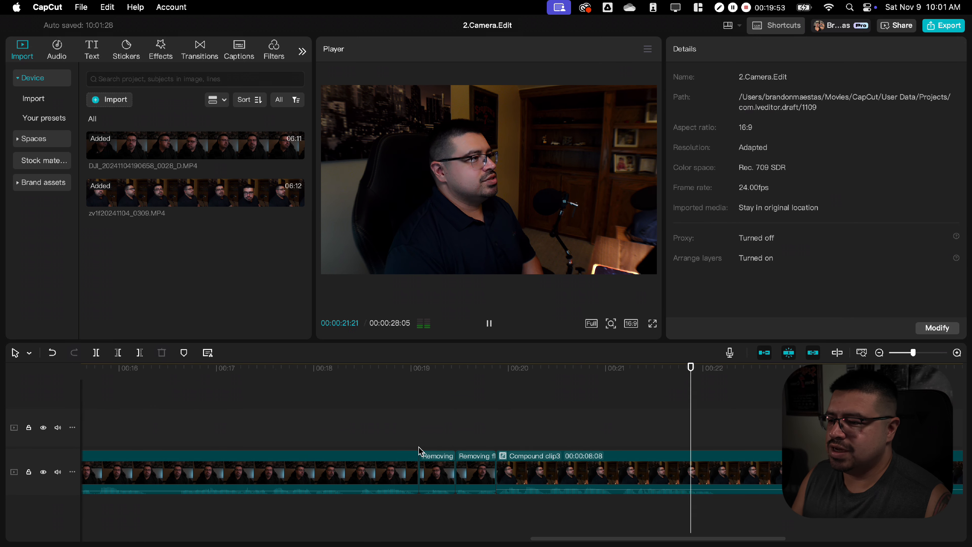
scroll(419, 449, "left", 2)
left_click(411, 418)
left_click_drag(411, 410, 460, 402)
scroll(491, 477, "right", 2)
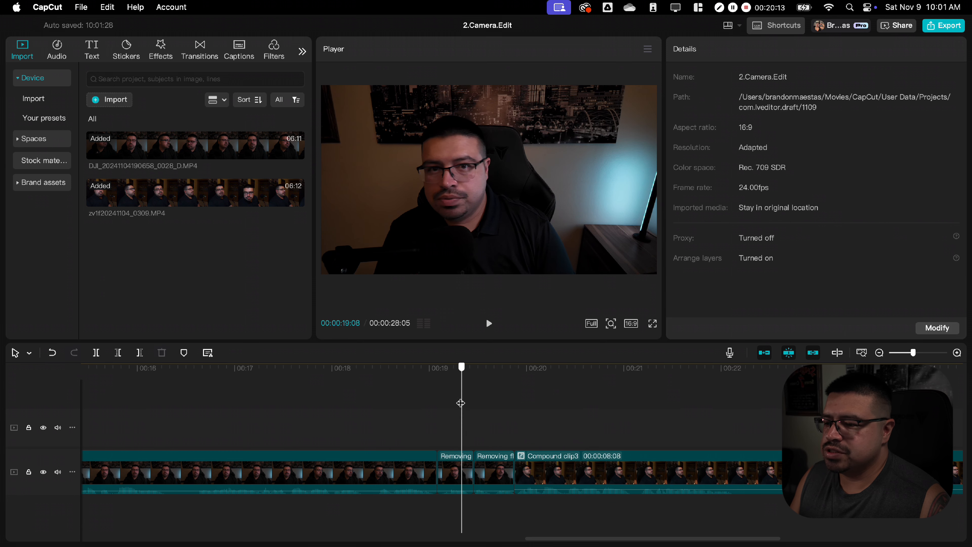
Step: Copy the attributes of the long DJI clip that precedes the two short segments
left_click(376, 472)
scroll(379, 471, "right", 1)
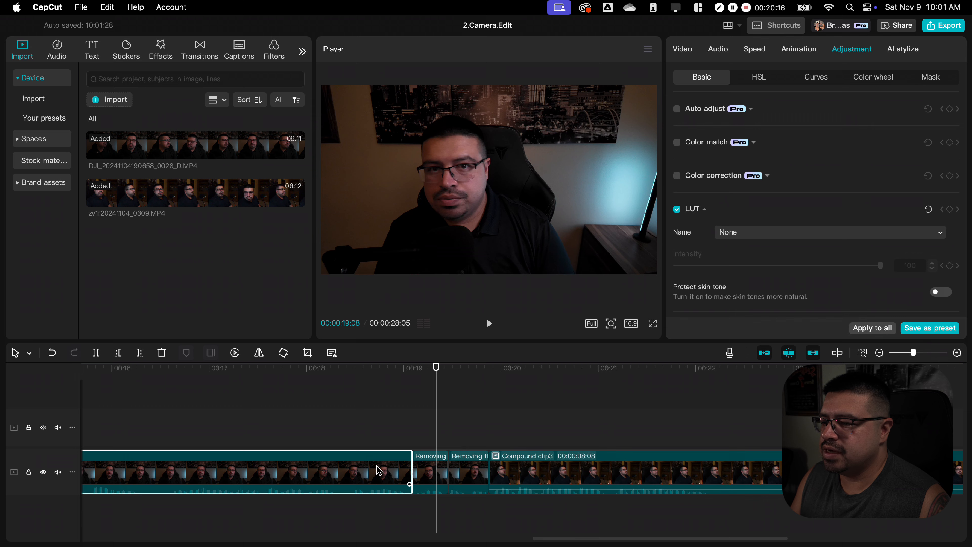
right_click(380, 470)
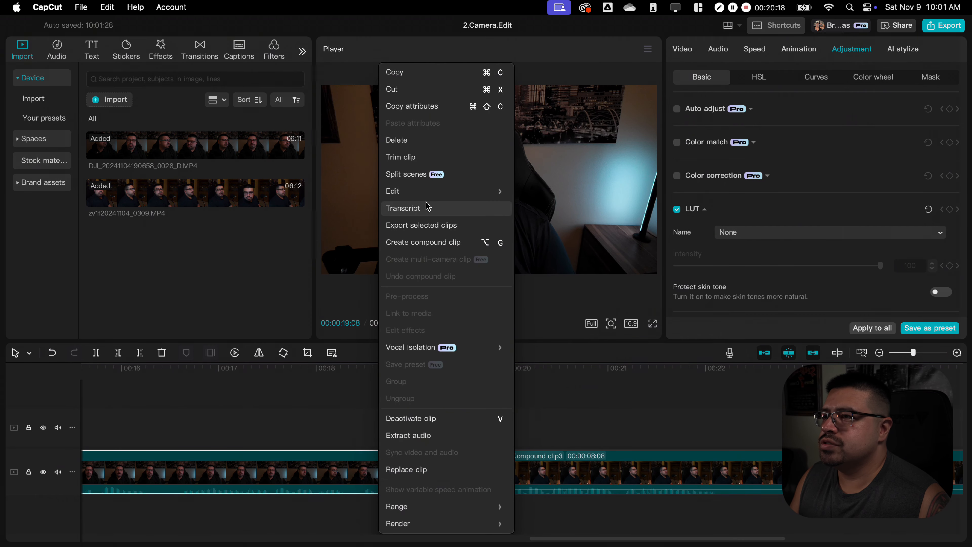
left_click(435, 107)
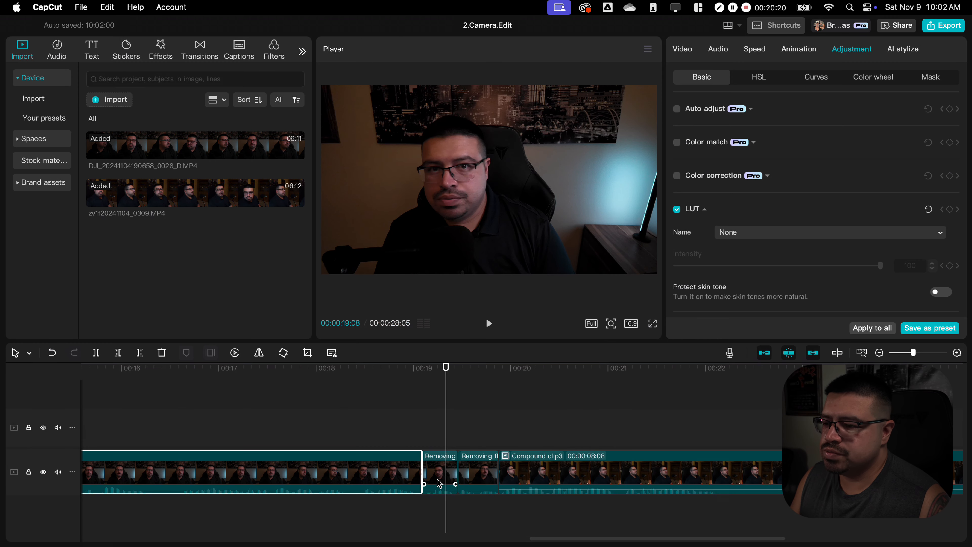
Step: Paste only the copied audio and adjustment attributes onto the first short DJI segment, leaving out the video attributes
left_click(439, 470)
right_click(439, 469)
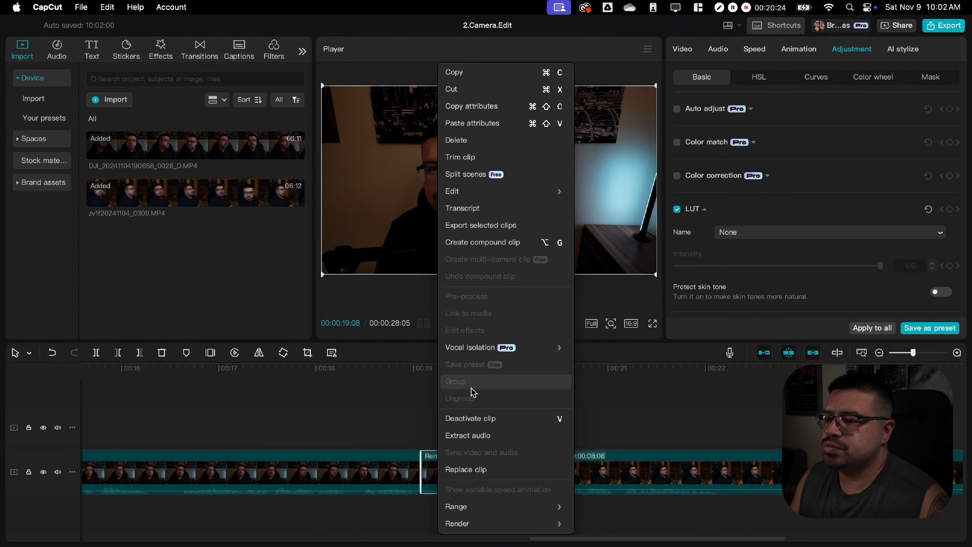
left_click(492, 128)
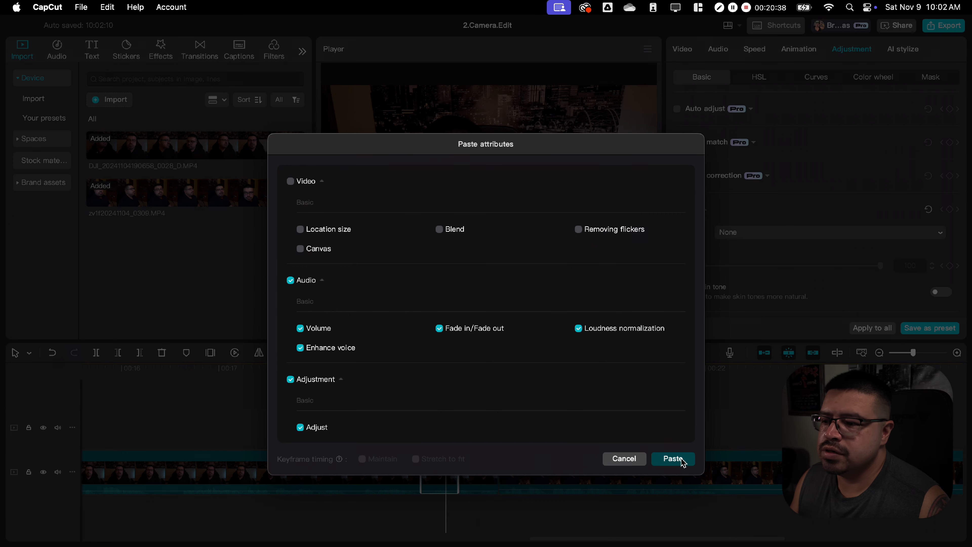
left_click(673, 459)
Step: Paste all copied video, audio and adjustment attributes onto the second short DJI segment before the compound clip
right_click(487, 465)
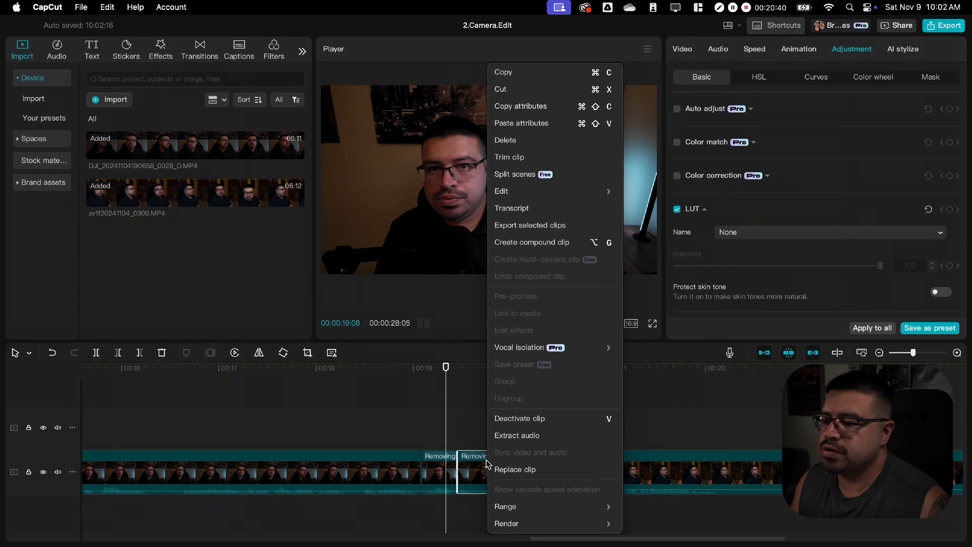
left_click(526, 124)
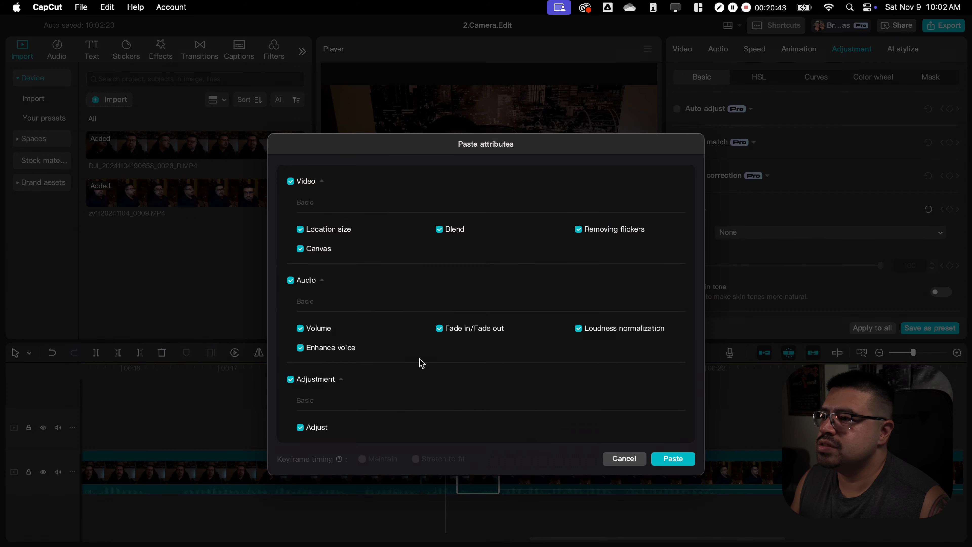
left_click(688, 463)
Step: Play the jump cuts from 00:00:18:19 and scrub back to 00:00:19:03 to review the two short DJI segments
left_click(394, 423)
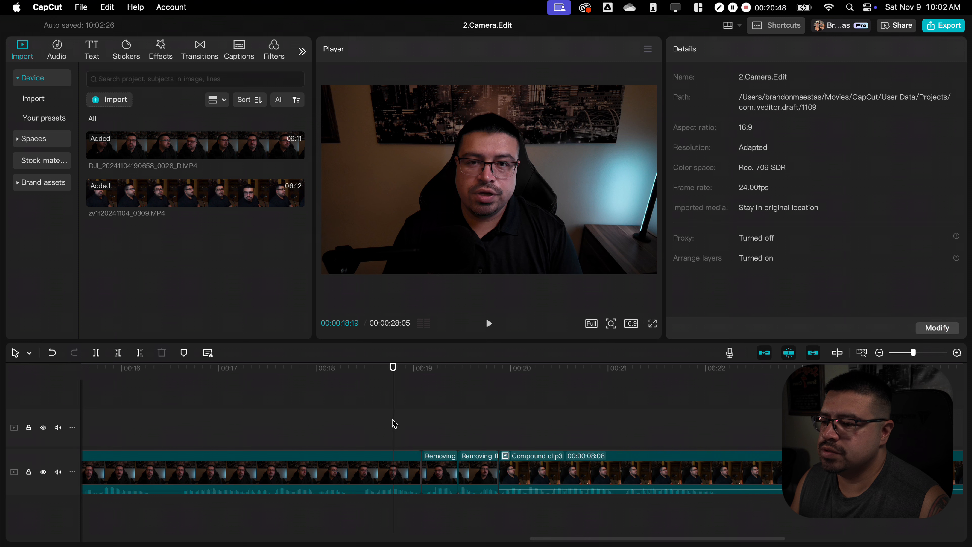
left_click(490, 325)
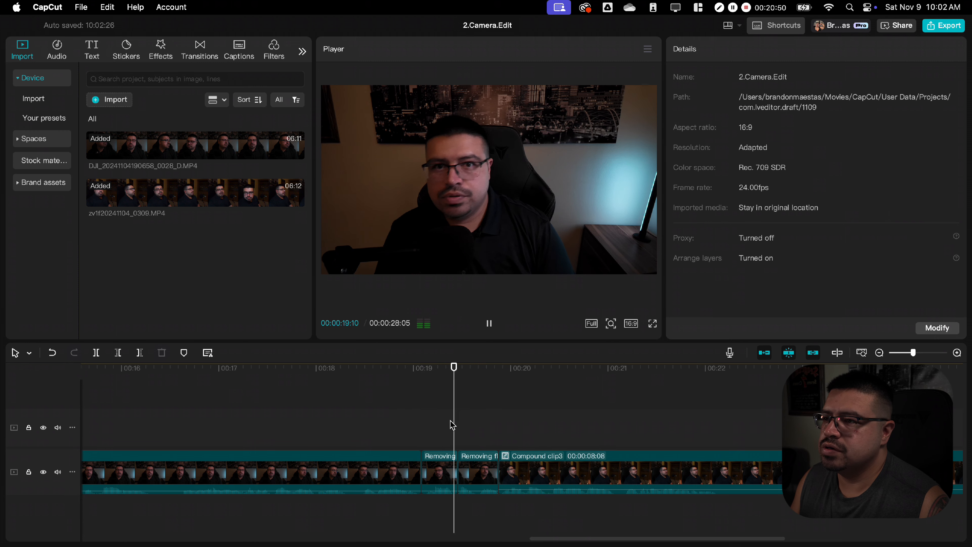
left_click(409, 421)
mouse_move(410, 423)
left_mouse_down()
mouse_move(487, 425)
mouse_move(425, 429)
left_mouse_up()
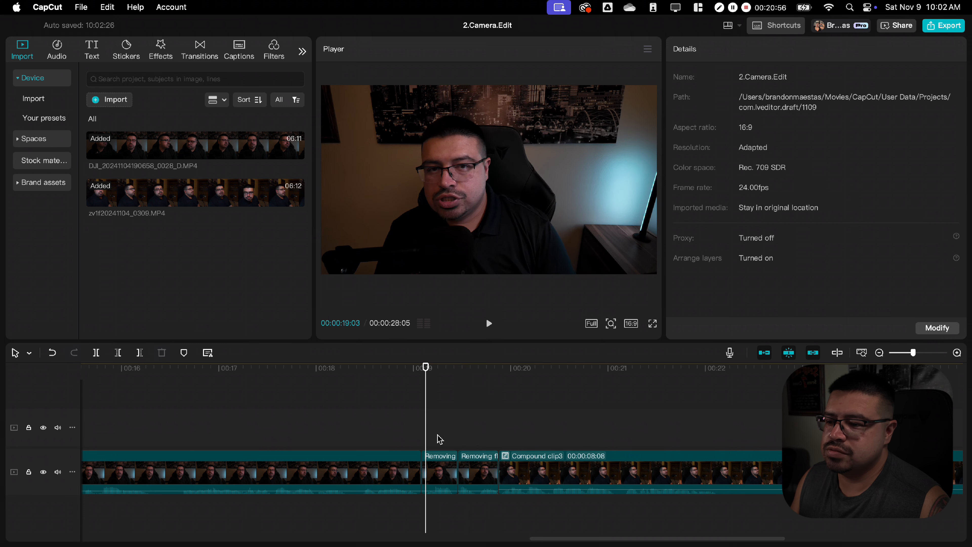
Step: Undo the compound clip that follows the two short DJI segments, splitting it back into its separate clips
scroll(440, 440, "left", 3)
scroll(466, 442, "left", 3)
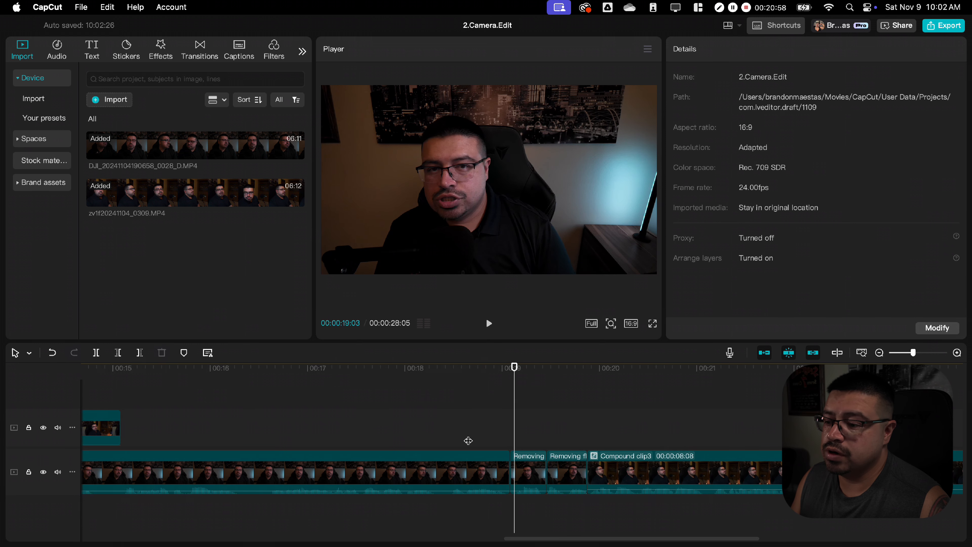
scroll(439, 481, "left", 6)
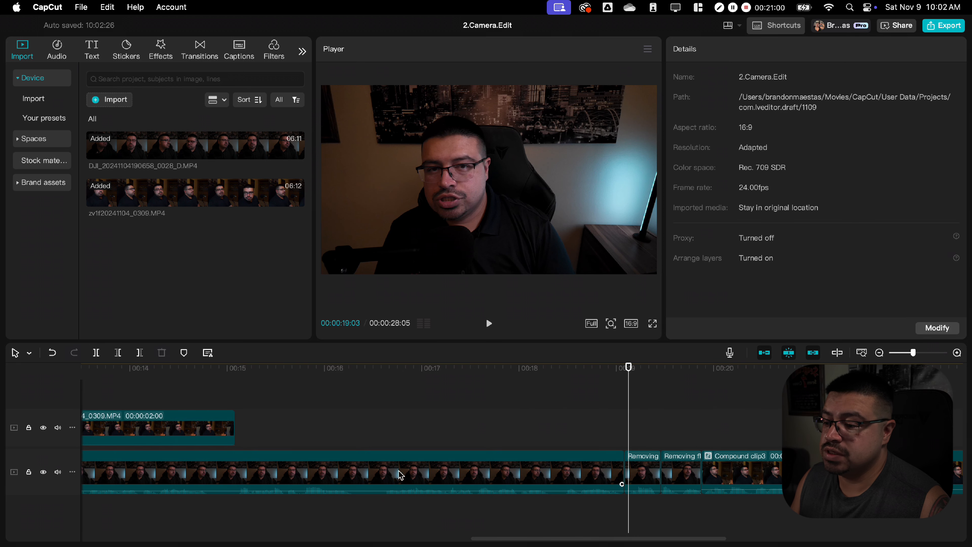
scroll(650, 476, "right", 10)
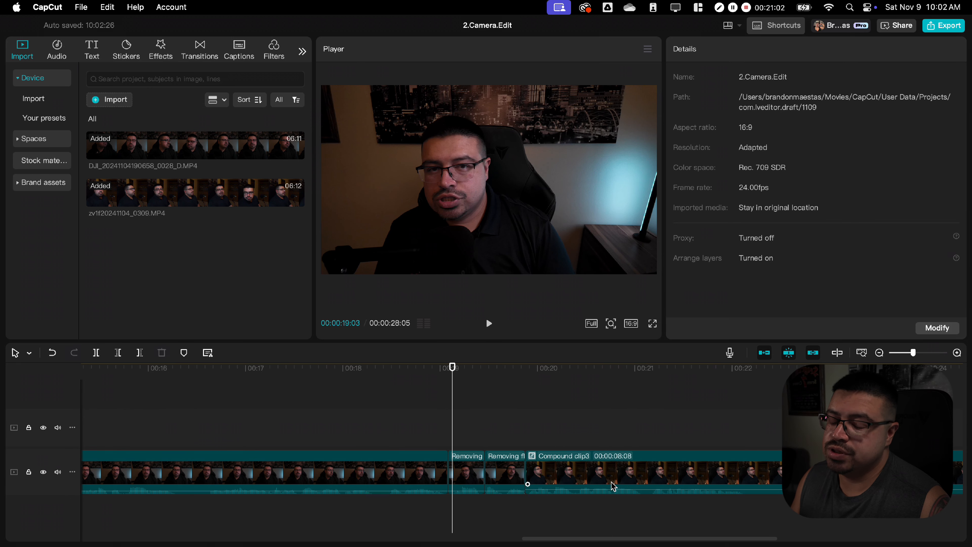
scroll(497, 463, "left", 7)
scroll(548, 466, "right", 5)
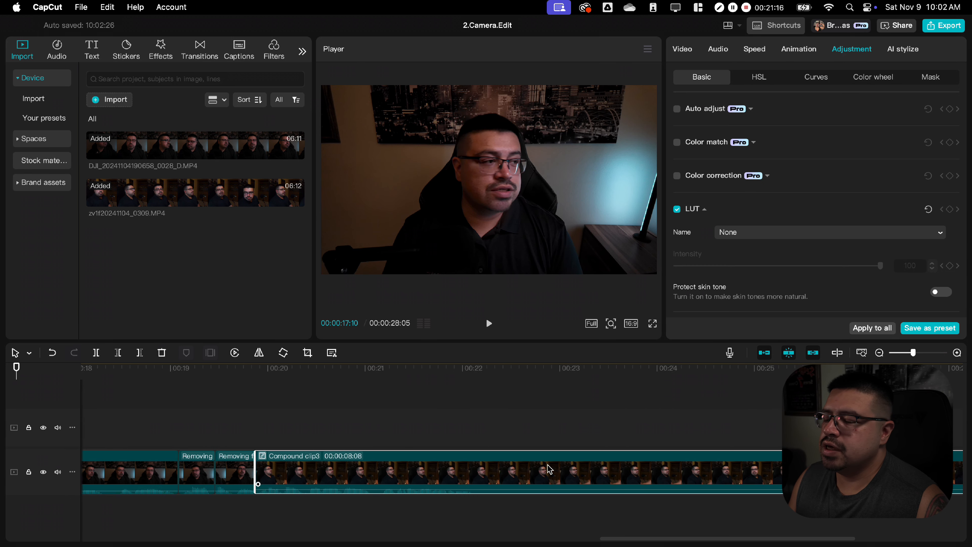
right_click(488, 473)
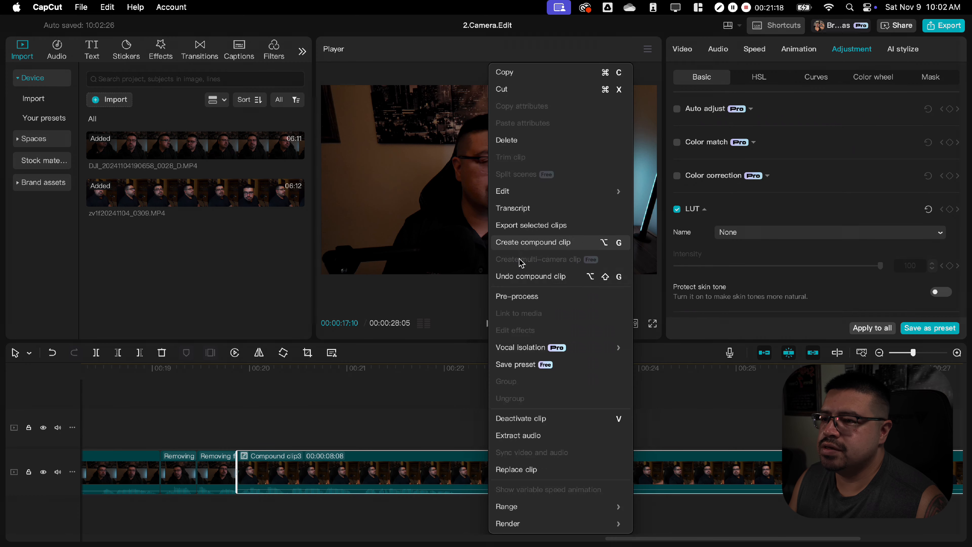
left_click(528, 276)
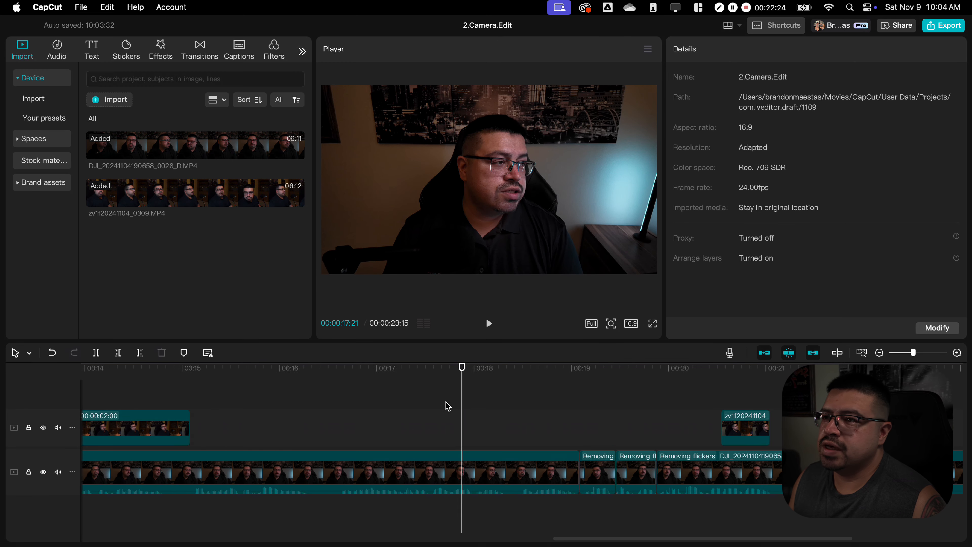
Step: Extend the end of the two-second zv1f clip on the upper track until it lasts 00:00:05:08
scroll(452, 405, "left", 3)
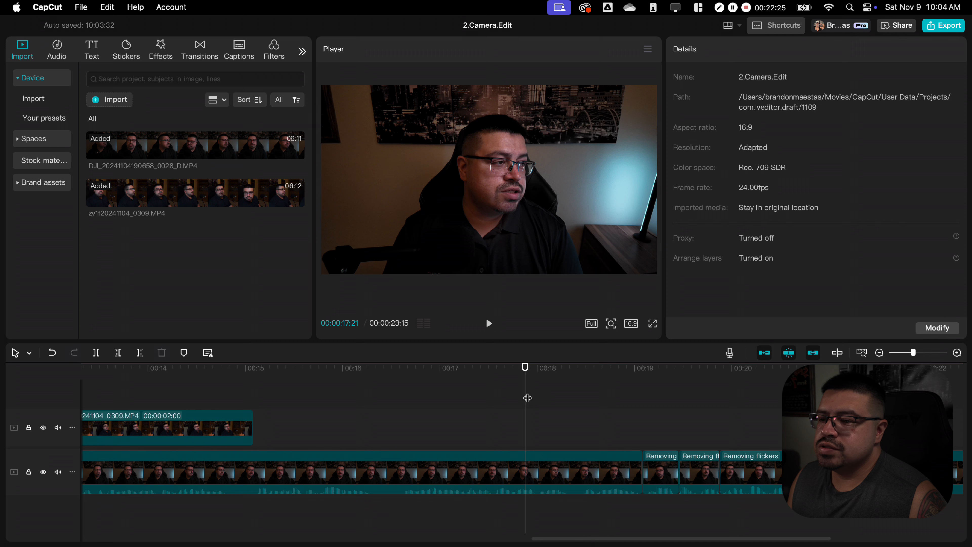
left_click_drag(526, 398, 393, 404)
left_click_drag(390, 405, 427, 406)
scroll(440, 434, "left", 3)
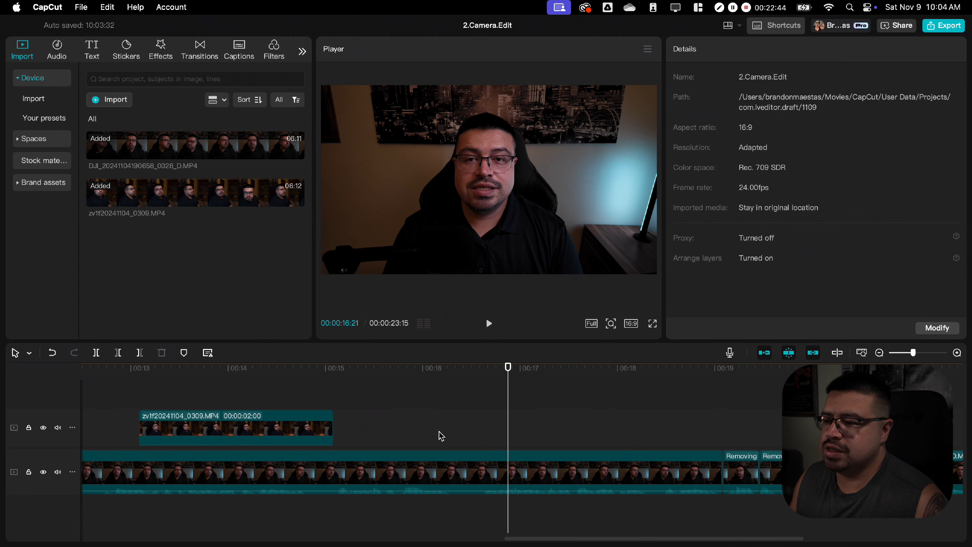
left_click(291, 433)
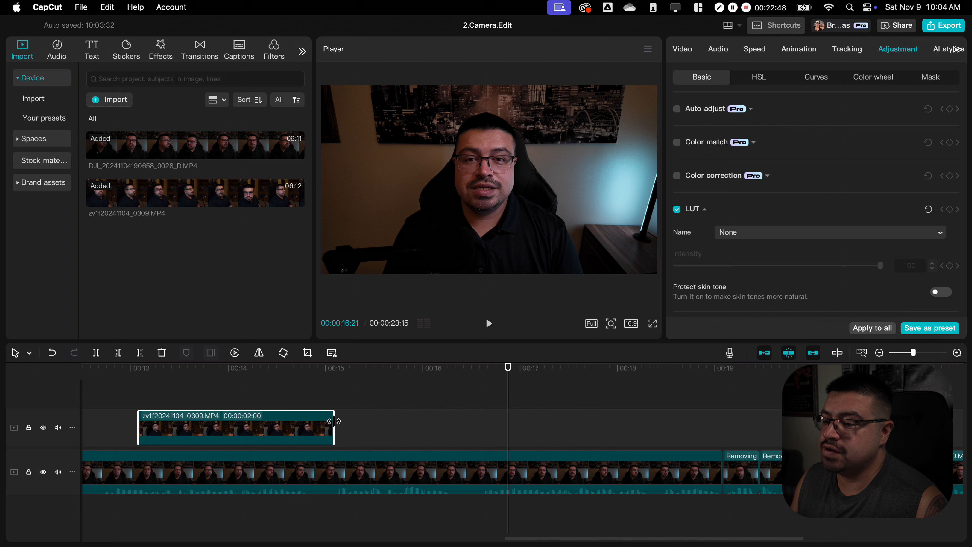
left_click_drag(333, 421, 548, 428)
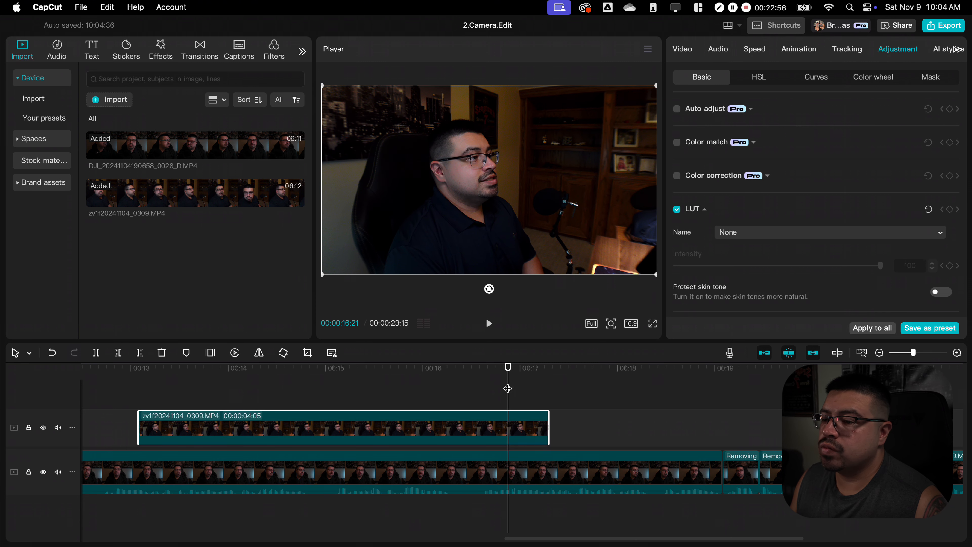
left_click_drag(534, 389, 458, 389)
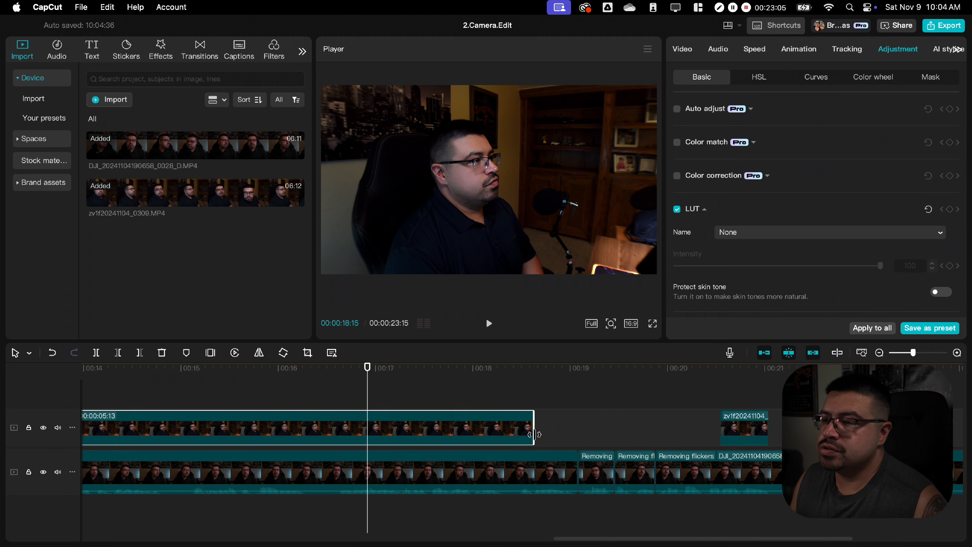
left_click_drag(538, 434, 512, 434)
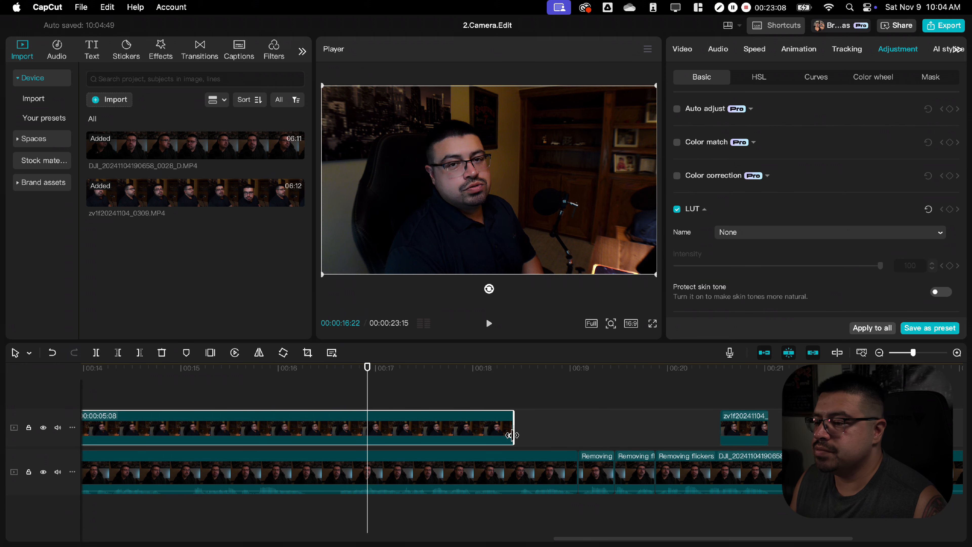
Step: Split the extended zv1f clip on the upper track at 00:00:17:08
left_click_drag(366, 368, 409, 394)
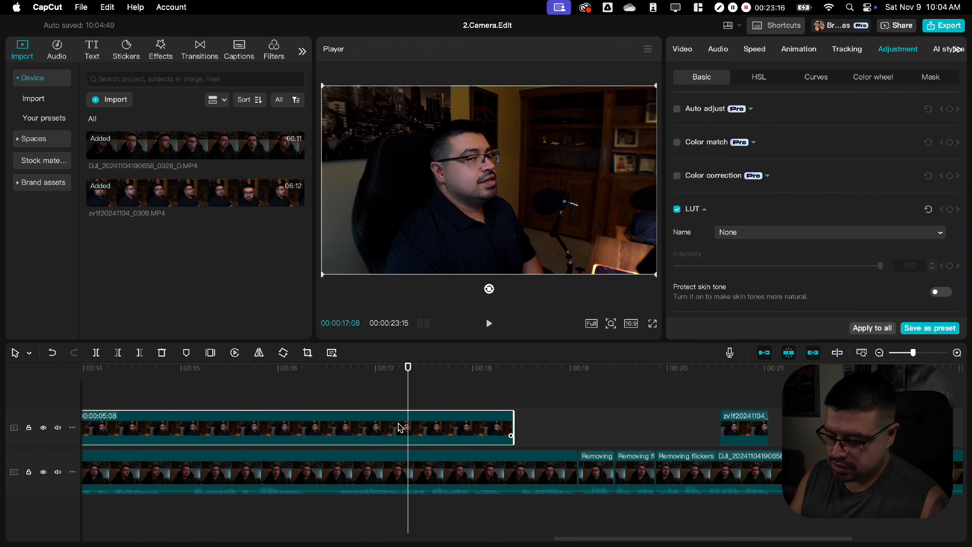
key("cmd+b")
scroll(394, 400, "left", 5)
left_click(397, 400)
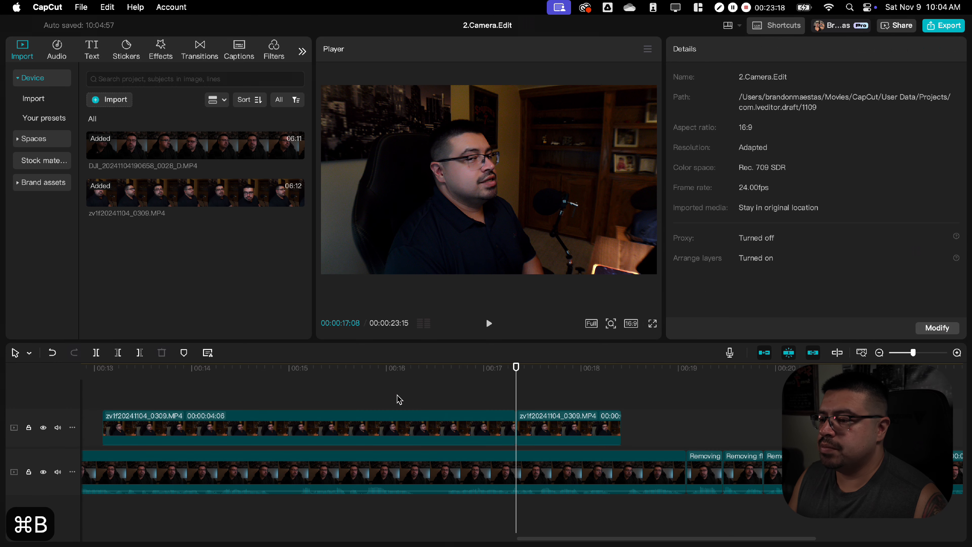
Step: Shorten the first part of the split zv1f clip from its end so that it lasts 00:00:01:13
left_click(401, 417)
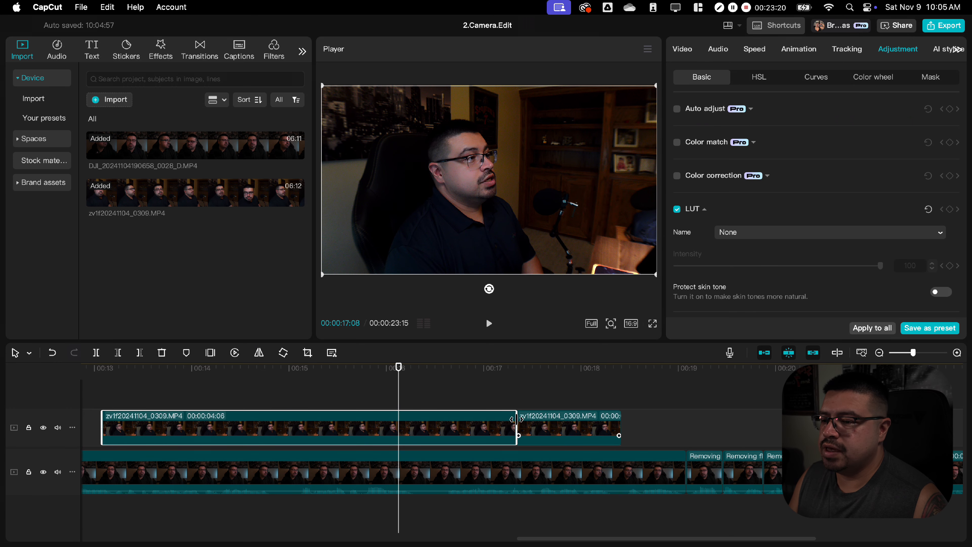
left_click_drag(515, 419, 252, 415)
scroll(295, 405, "left", 5)
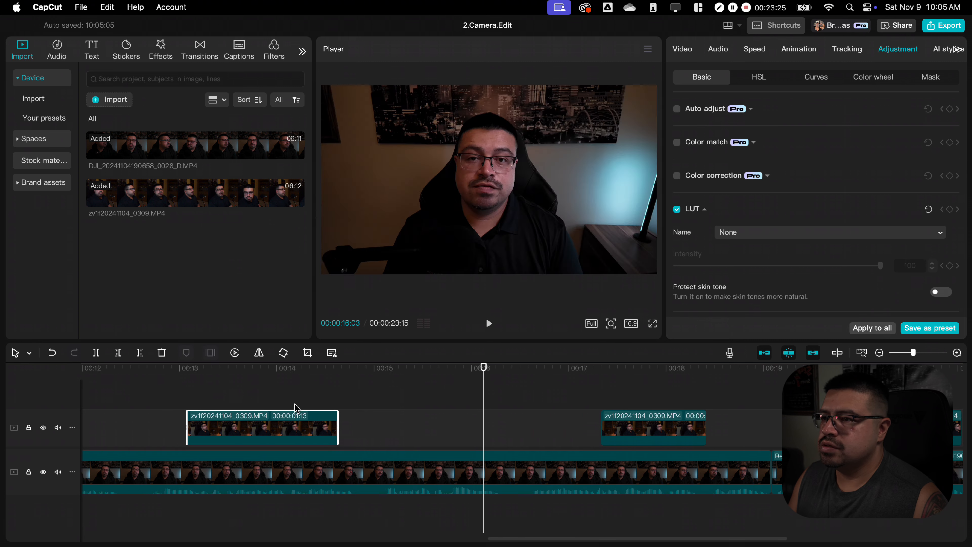
Step: Split the shortened zv1f clip on the upper track at 00:00:14:02
left_click(409, 393)
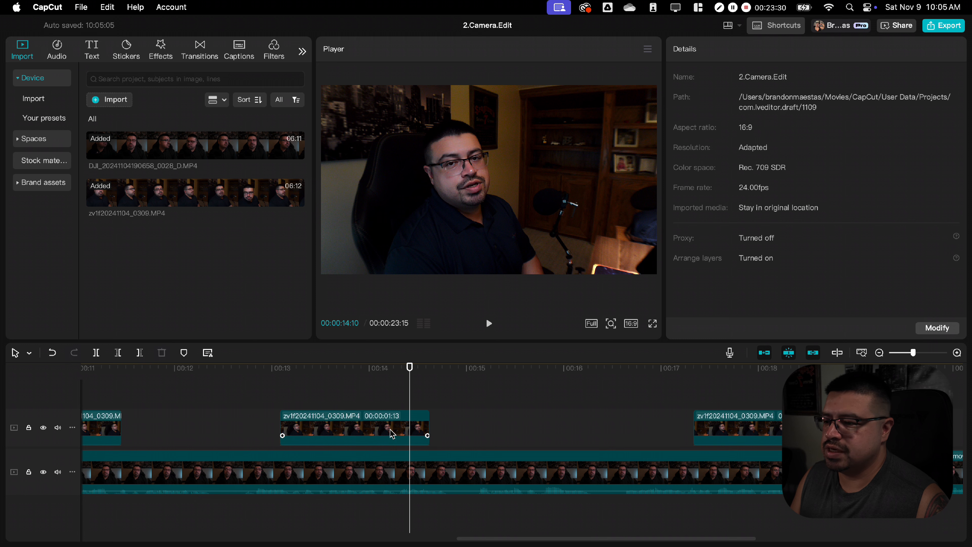
left_click(405, 429)
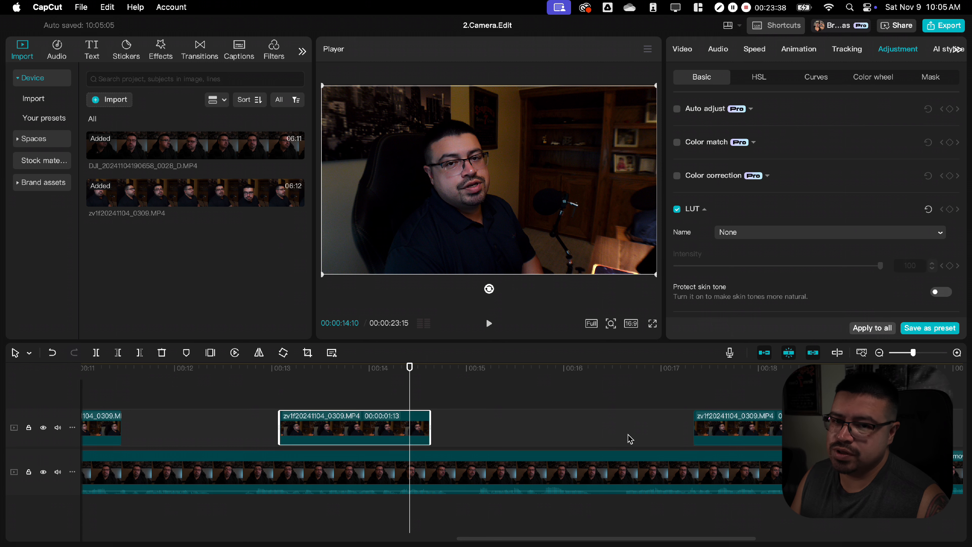
scroll(393, 408, "left", 5)
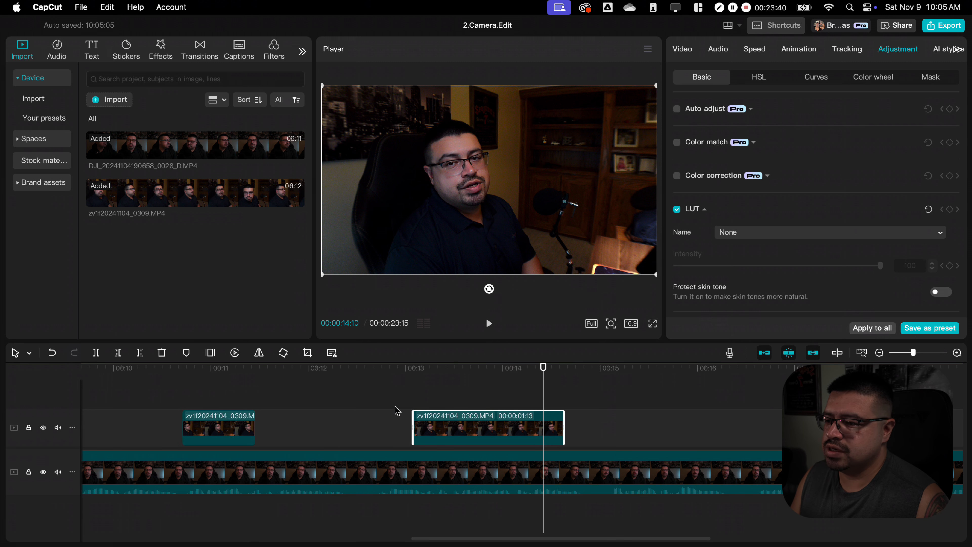
scroll(412, 410, "right", 3)
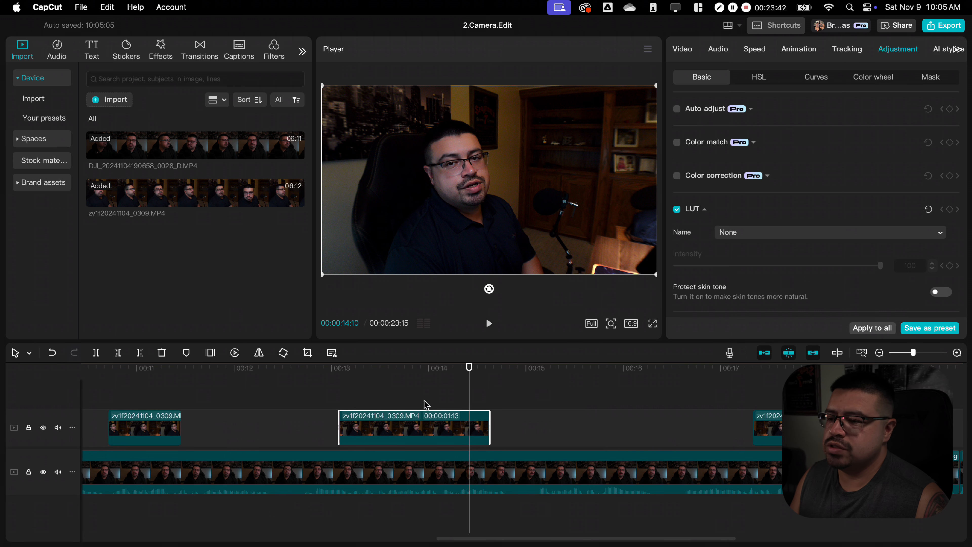
left_click_drag(440, 395, 437, 428)
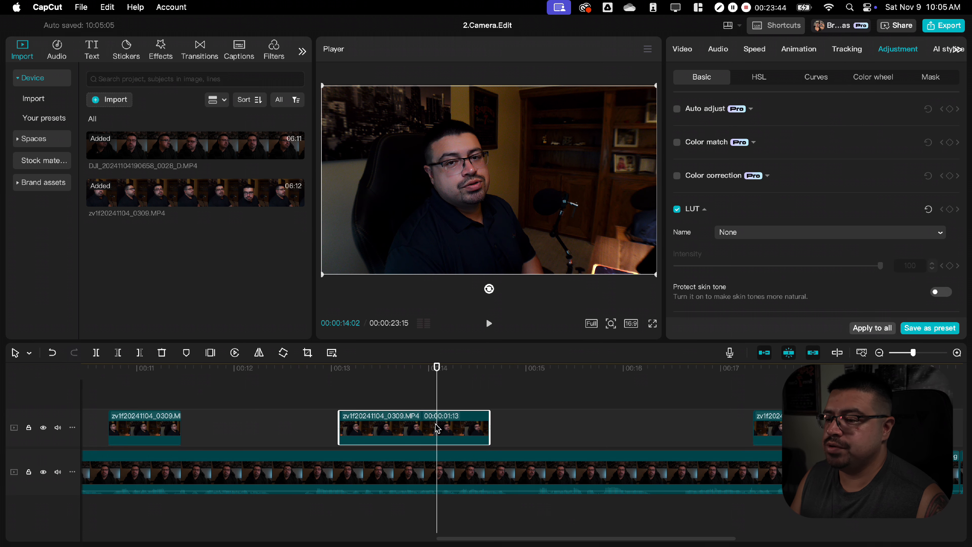
key("super+b")
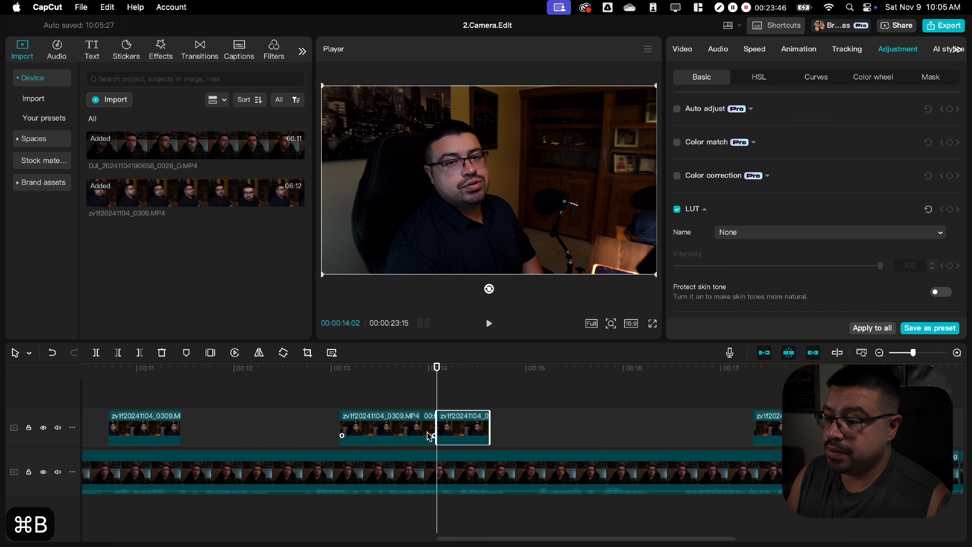
Step: Deactivate the part of the zv1f clip after the split and scrub across it to 00:00:14:12
right_click(460, 424)
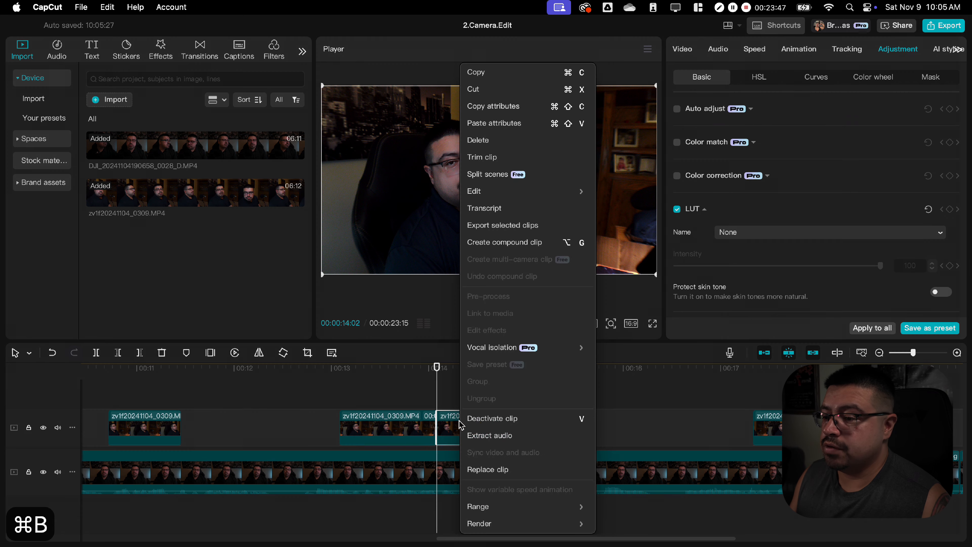
left_click(491, 418)
left_click_drag(437, 394, 476, 395)
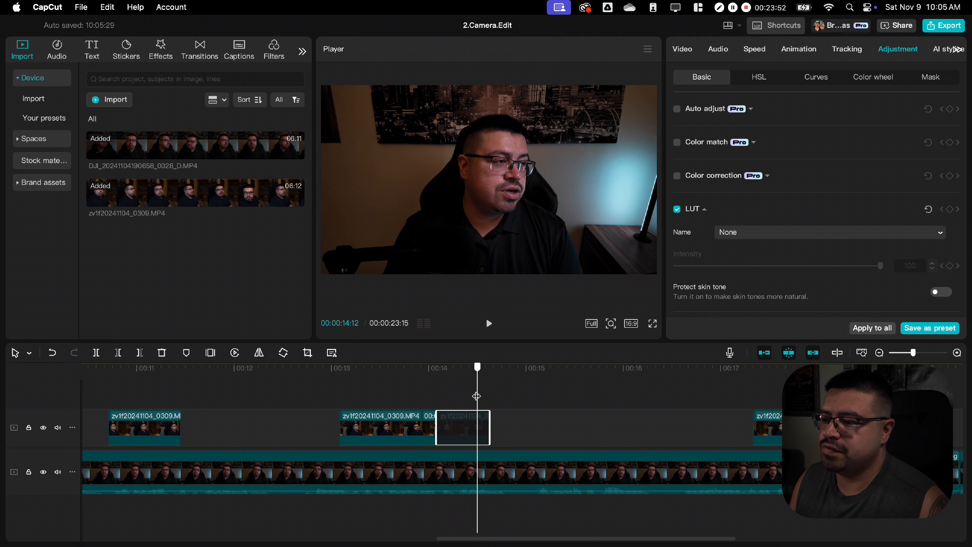
Step: Check the activation option of the deactivated zv1f part, and undo both its deactivation and the split at 00:00:14:02
left_click(434, 428)
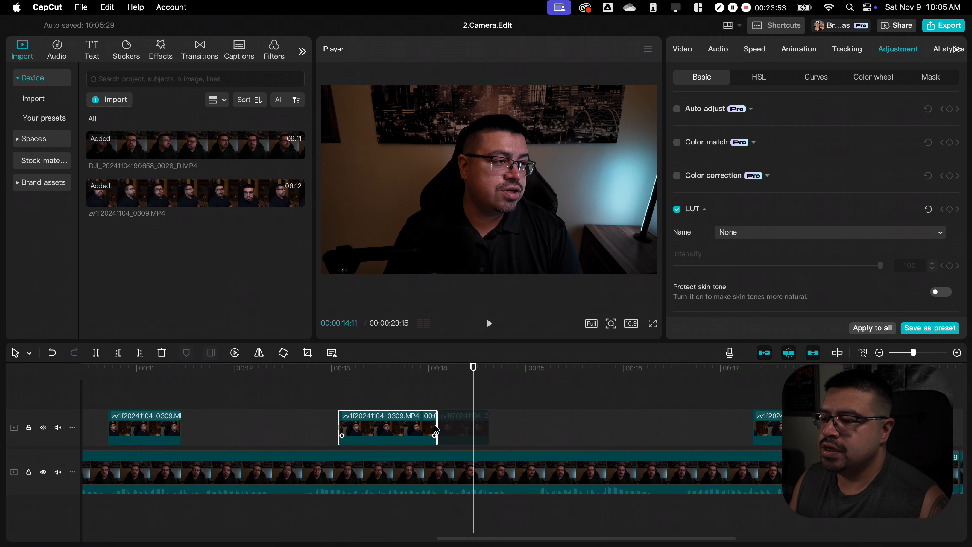
left_click(458, 425)
right_click(459, 424)
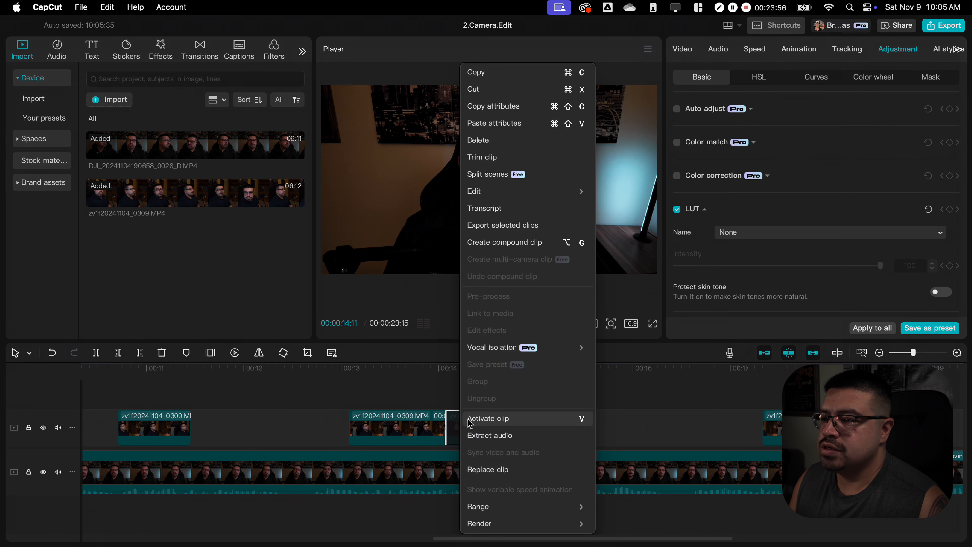
left_click(739, 392)
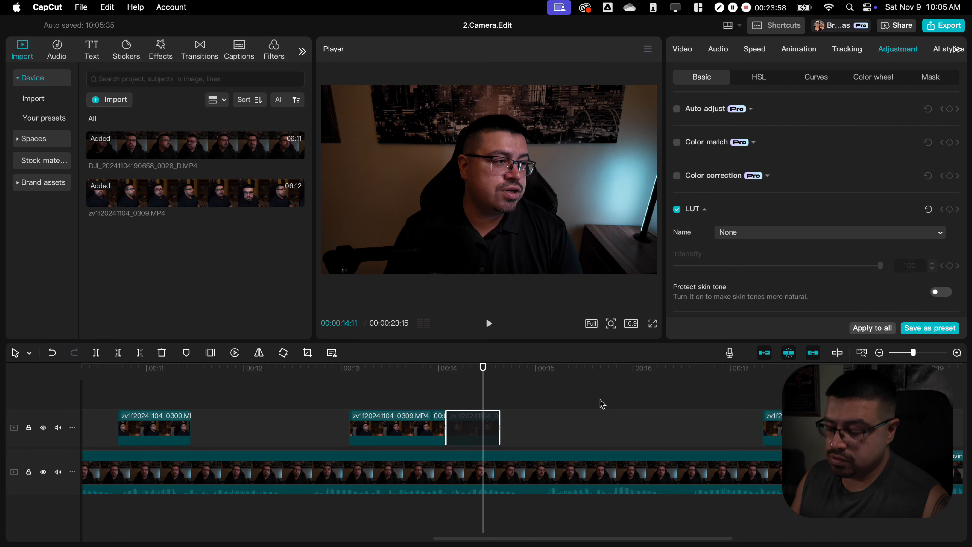
key("cmd+z")
key("super+z")
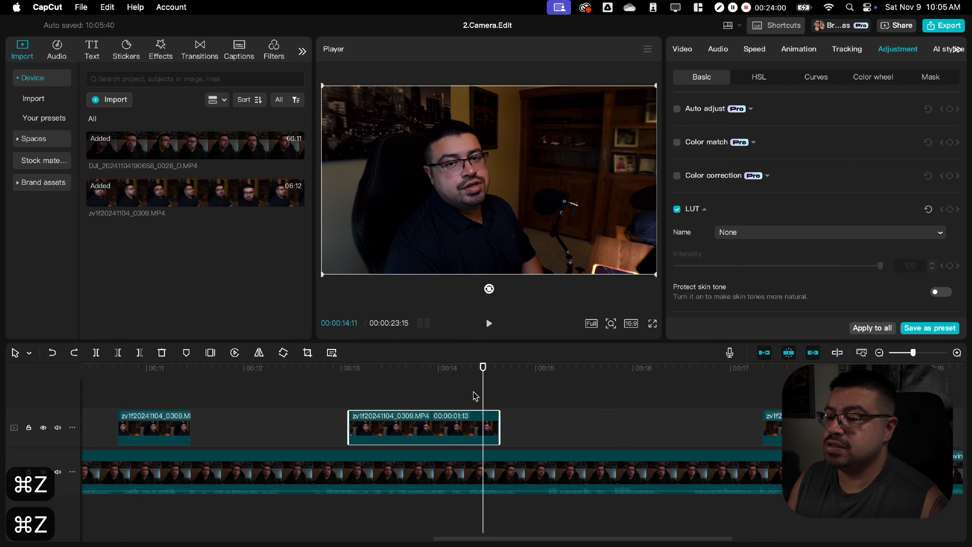
left_click_drag(483, 386, 414, 388)
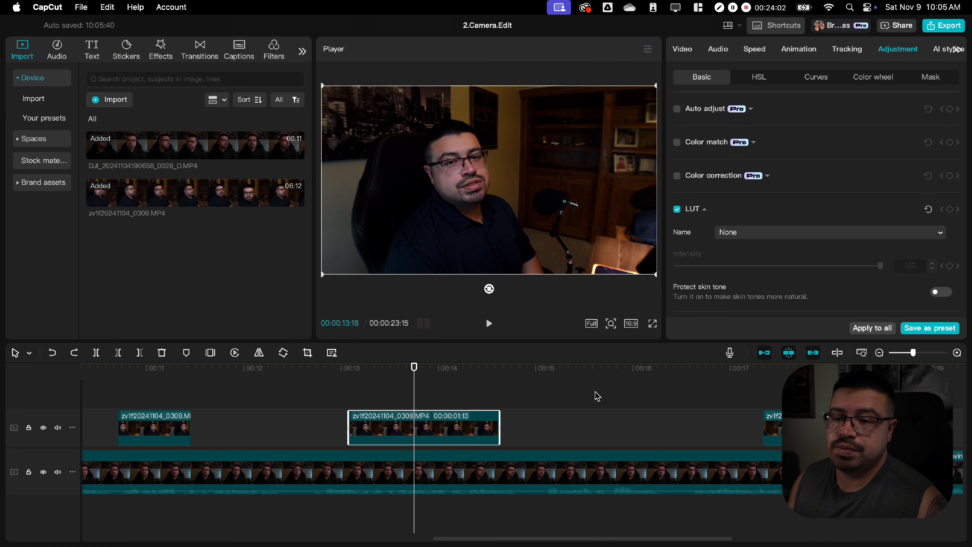
scroll(595, 395, "right", 2)
scroll(604, 397, "right", 18)
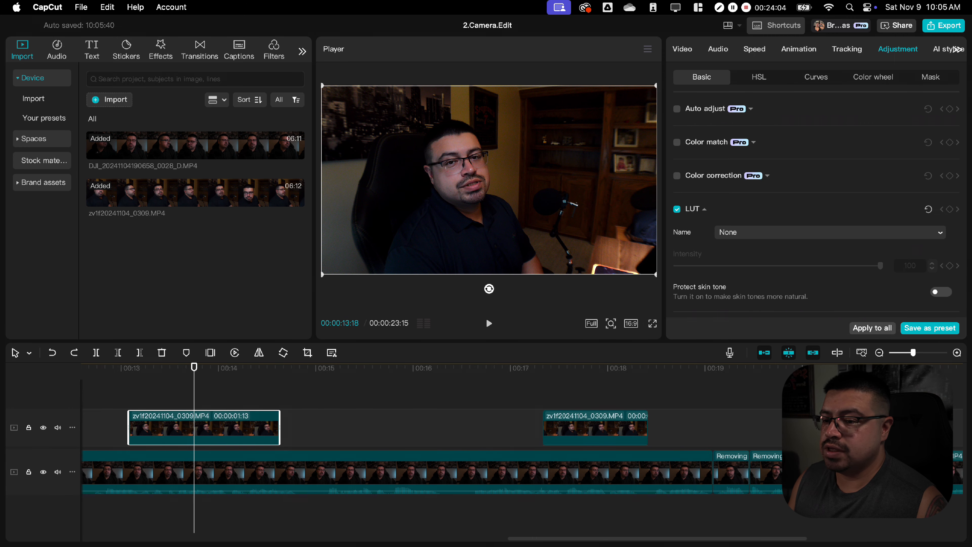
Step: Split the main-track DJI clip at 00:00:21:01, where the last zv1f clip ends, and trim the new final part to end at 00:00:22:02
left_click(607, 394)
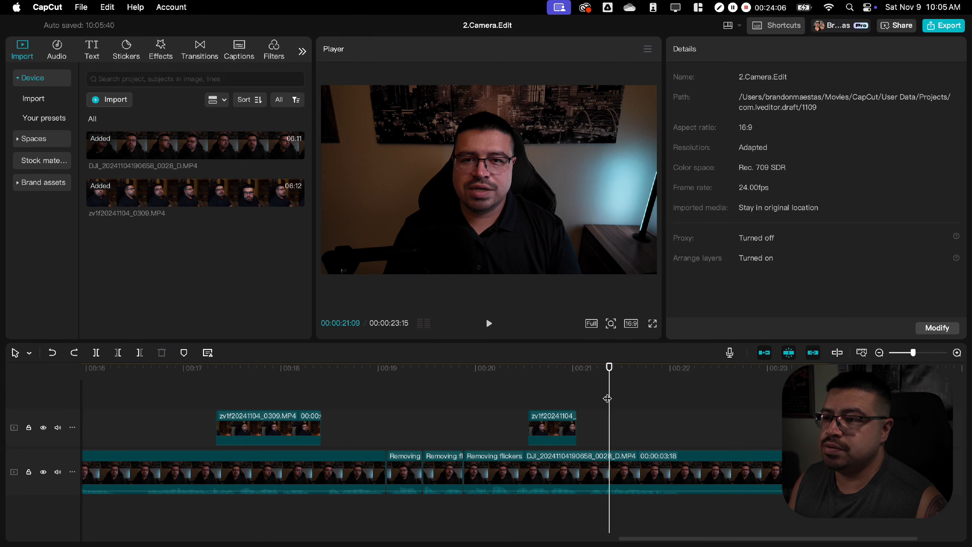
left_click_drag(609, 398, 579, 402)
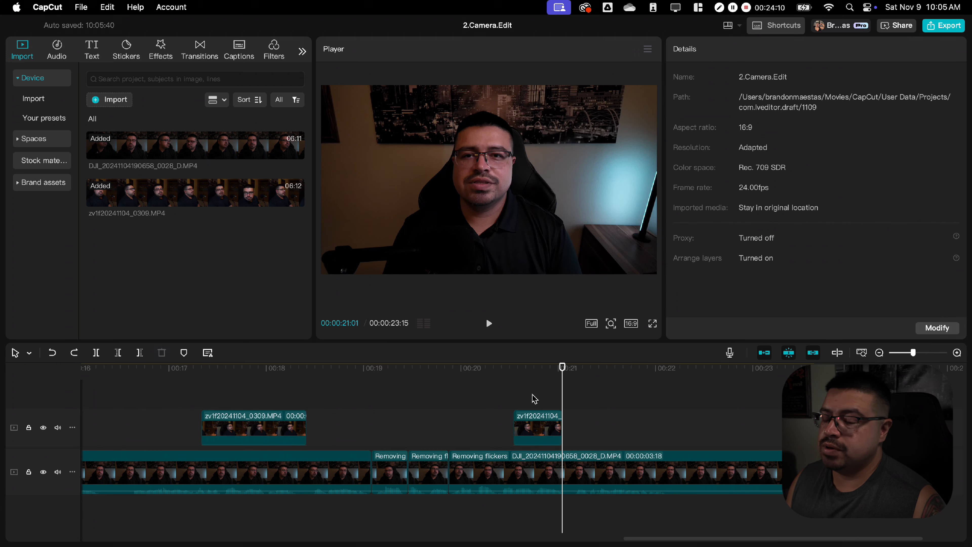
scroll(532, 397, "right", 4)
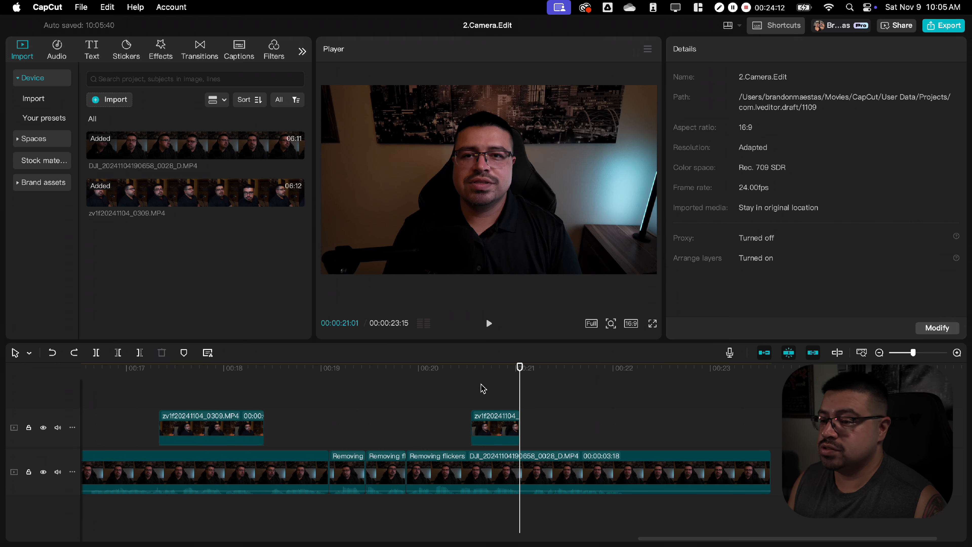
left_click_drag(482, 386, 523, 401)
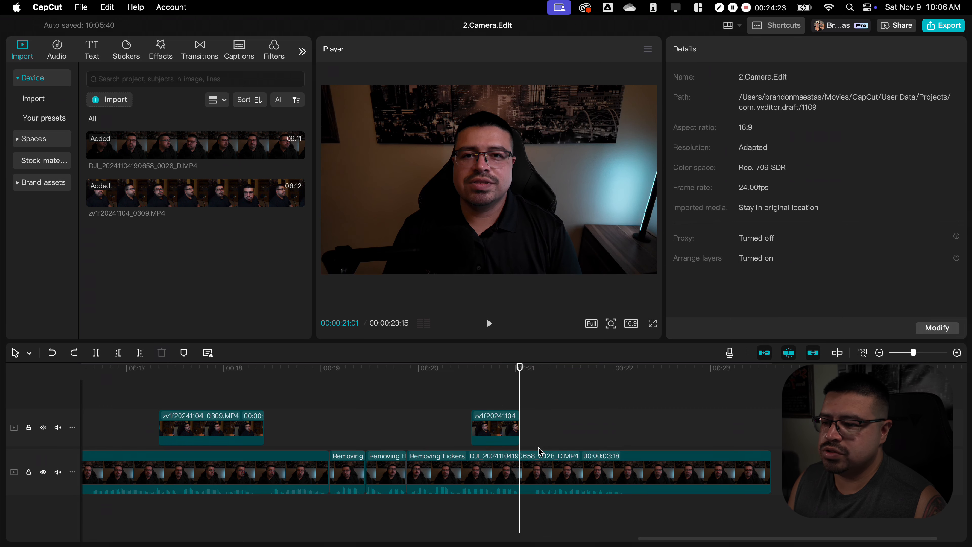
left_click(539, 468)
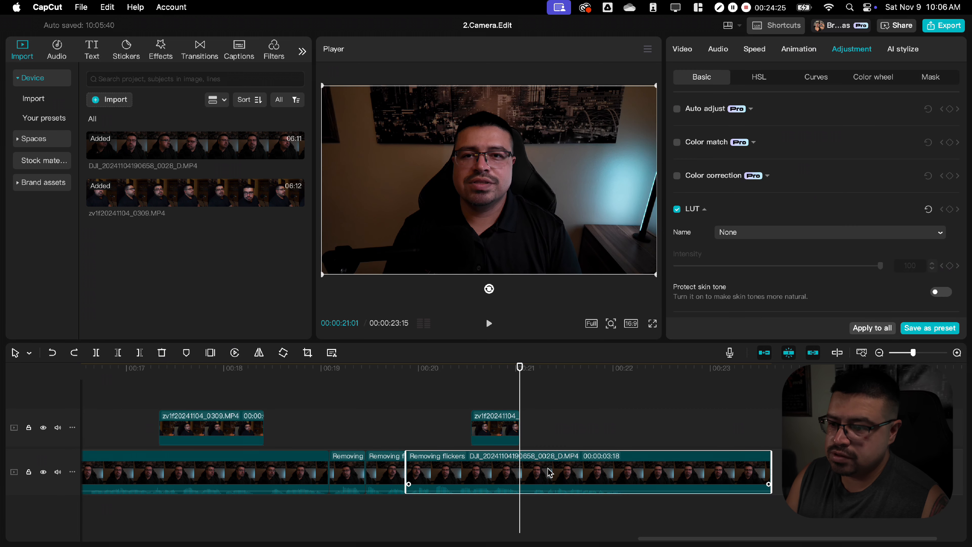
key("super+b")
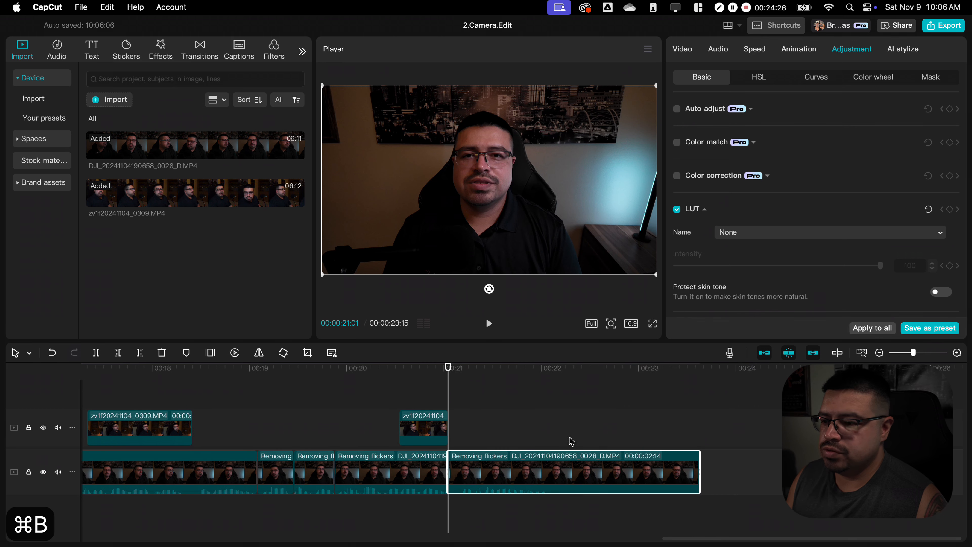
left_click(547, 400)
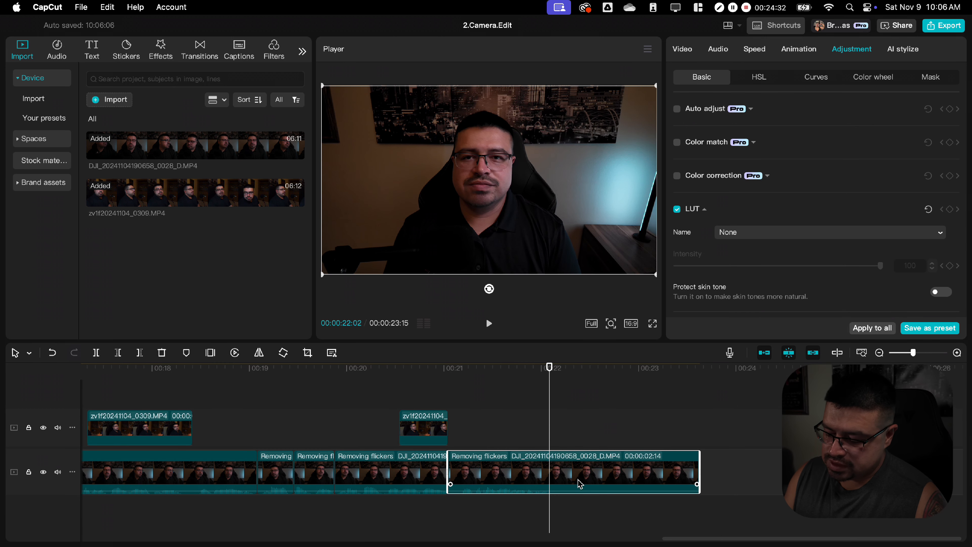
key("w")
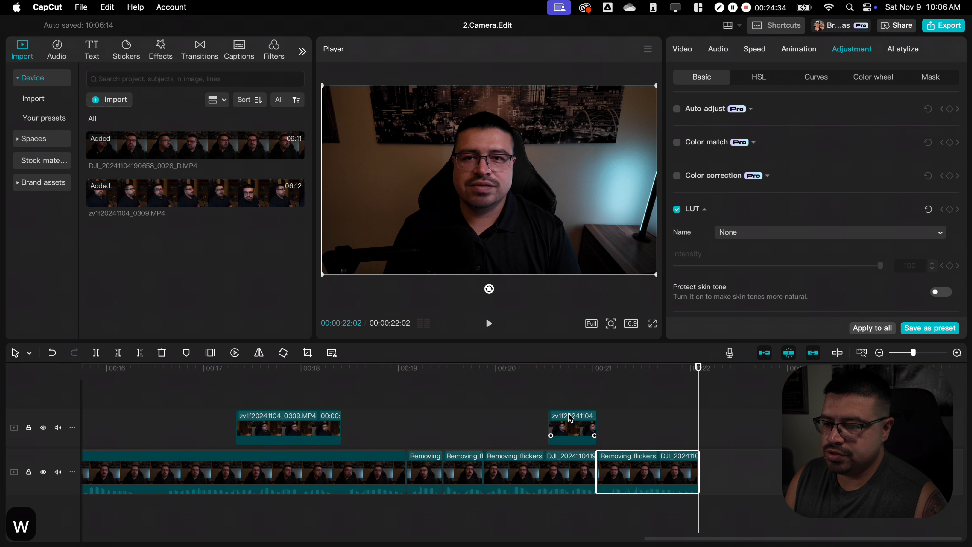
Step: Enlarge the final DJI part beyond the frame, shift it slightly down, and play back the angle change from the last zv1f clip
left_click_drag(698, 406, 621, 410)
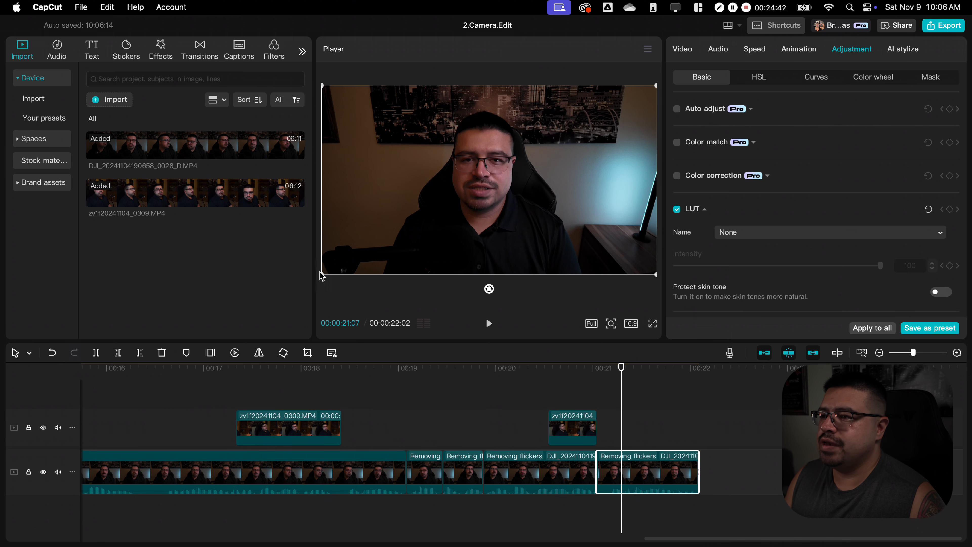
left_click_drag(324, 271, 280, 310)
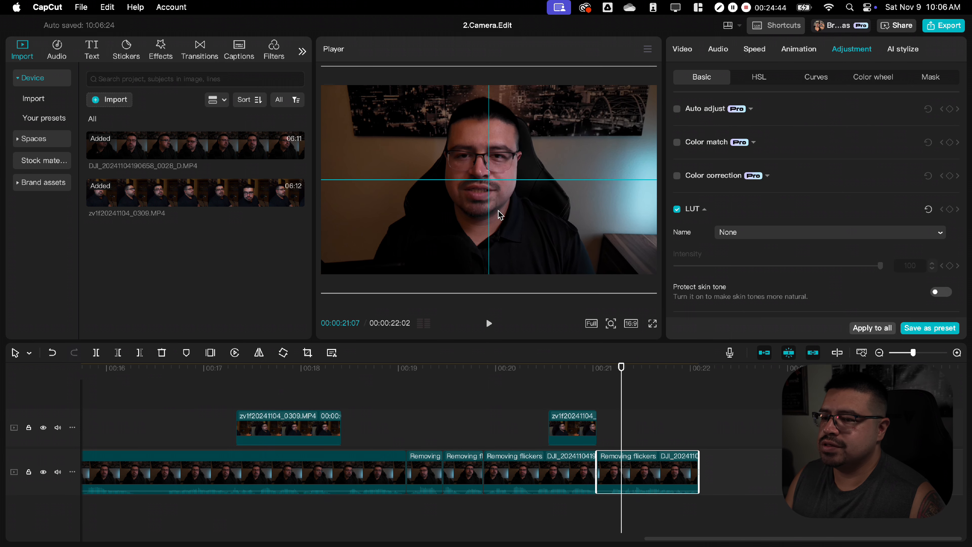
left_click_drag(501, 215, 498, 220)
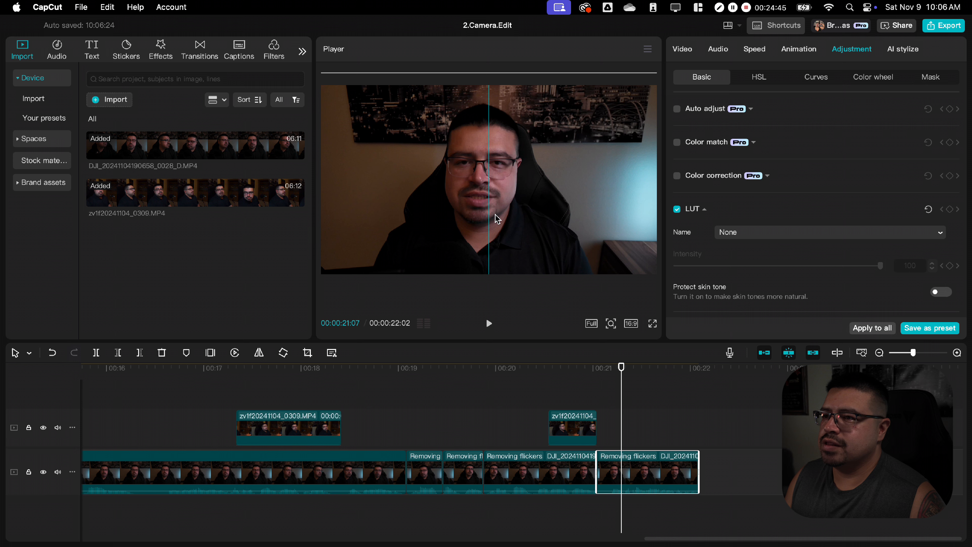
left_click(497, 394)
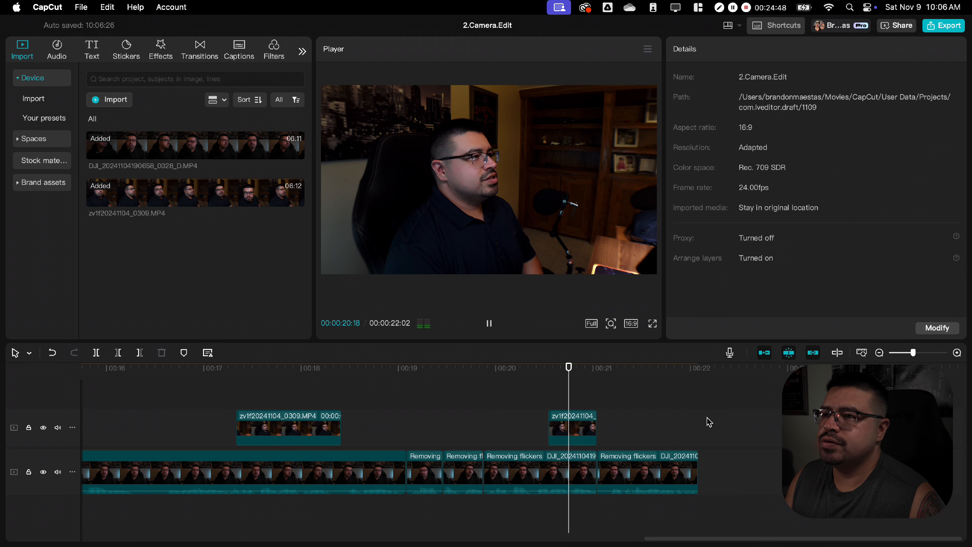
mouse_move(622, 387)
left_mouse_down()
mouse_move(501, 388)
mouse_move(612, 395)
left_mouse_up()
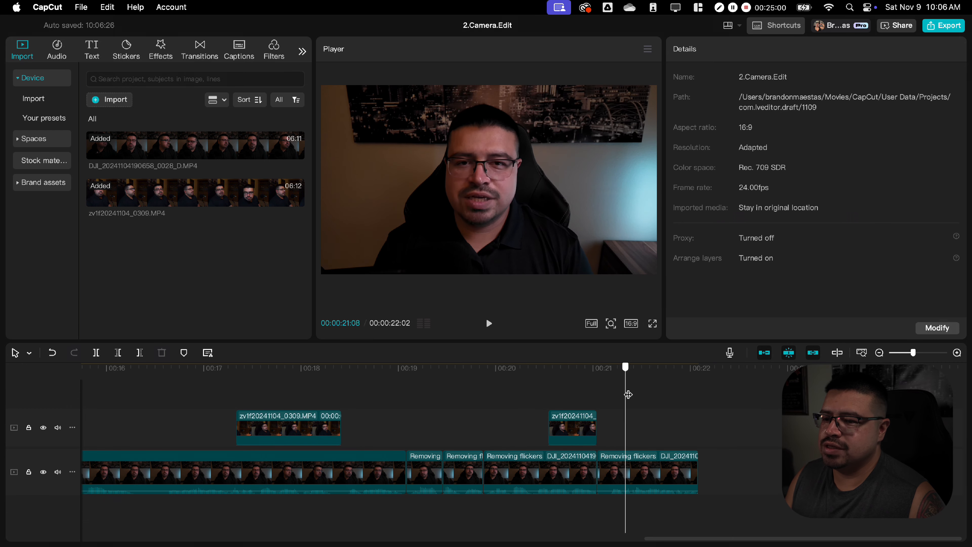